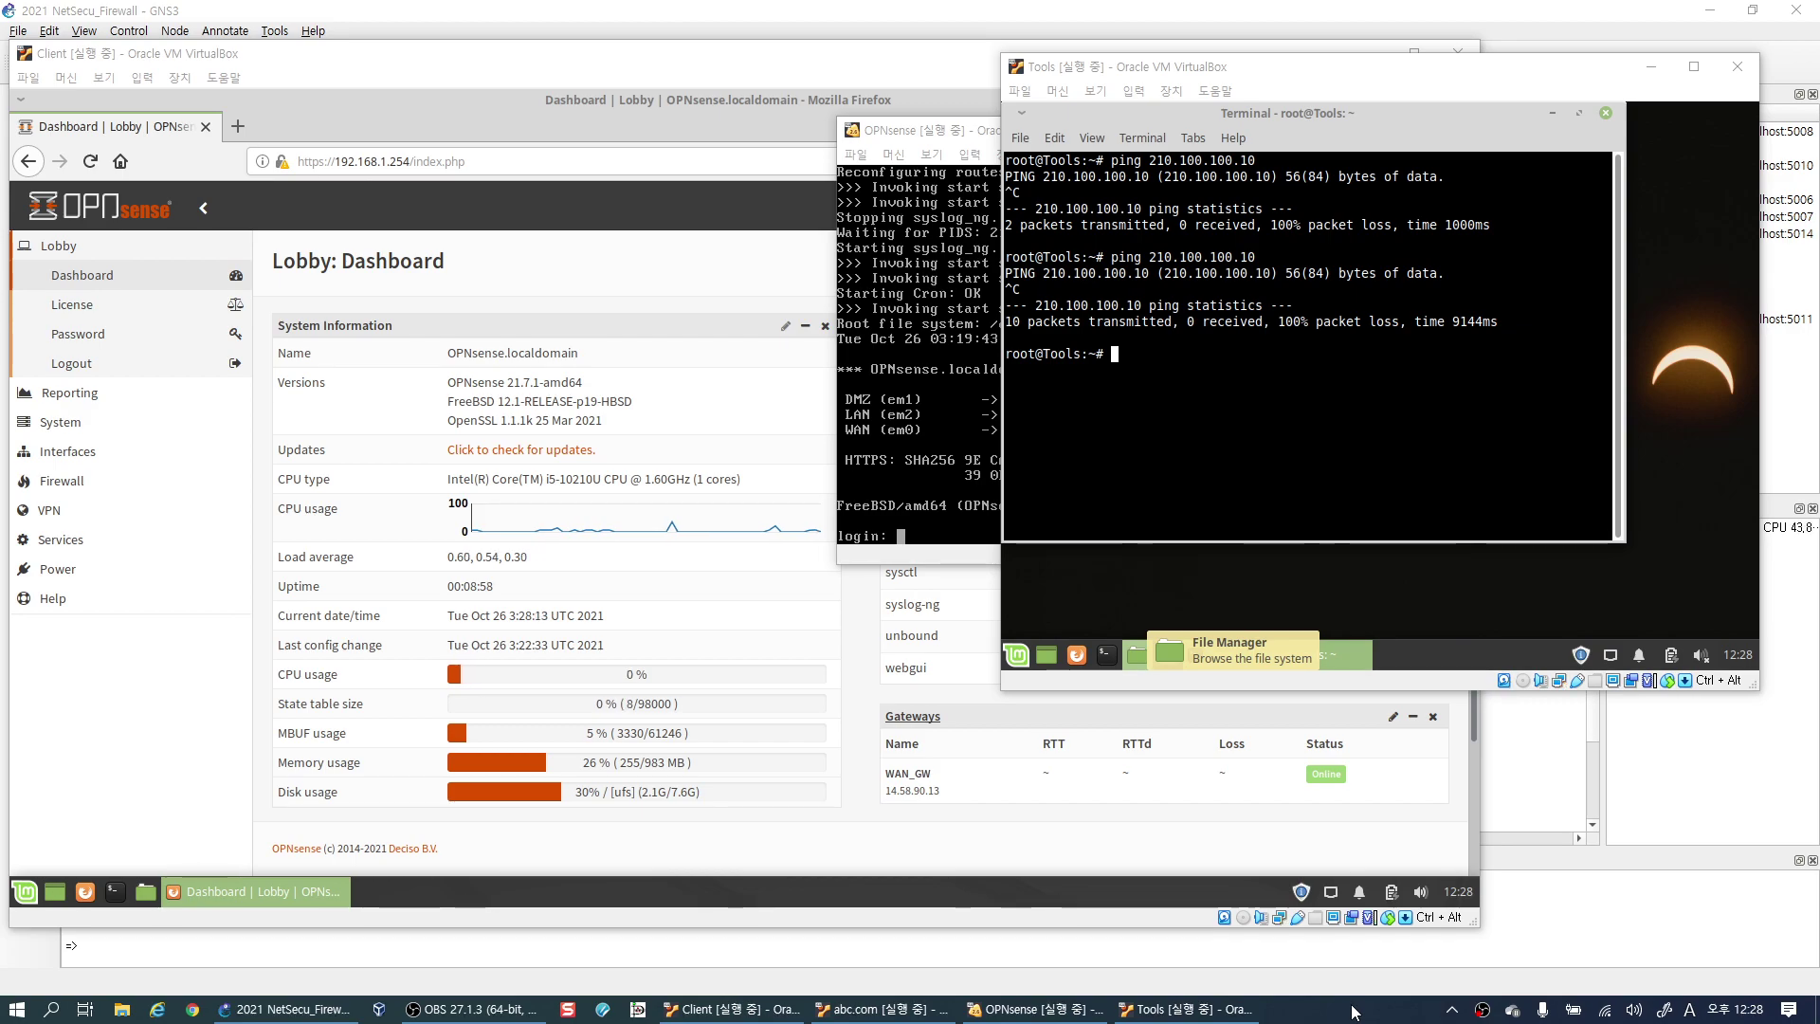
Switch to the Client VM's OPNsense page and add a WAN firewall rule with the action Block.
click(159, 692)
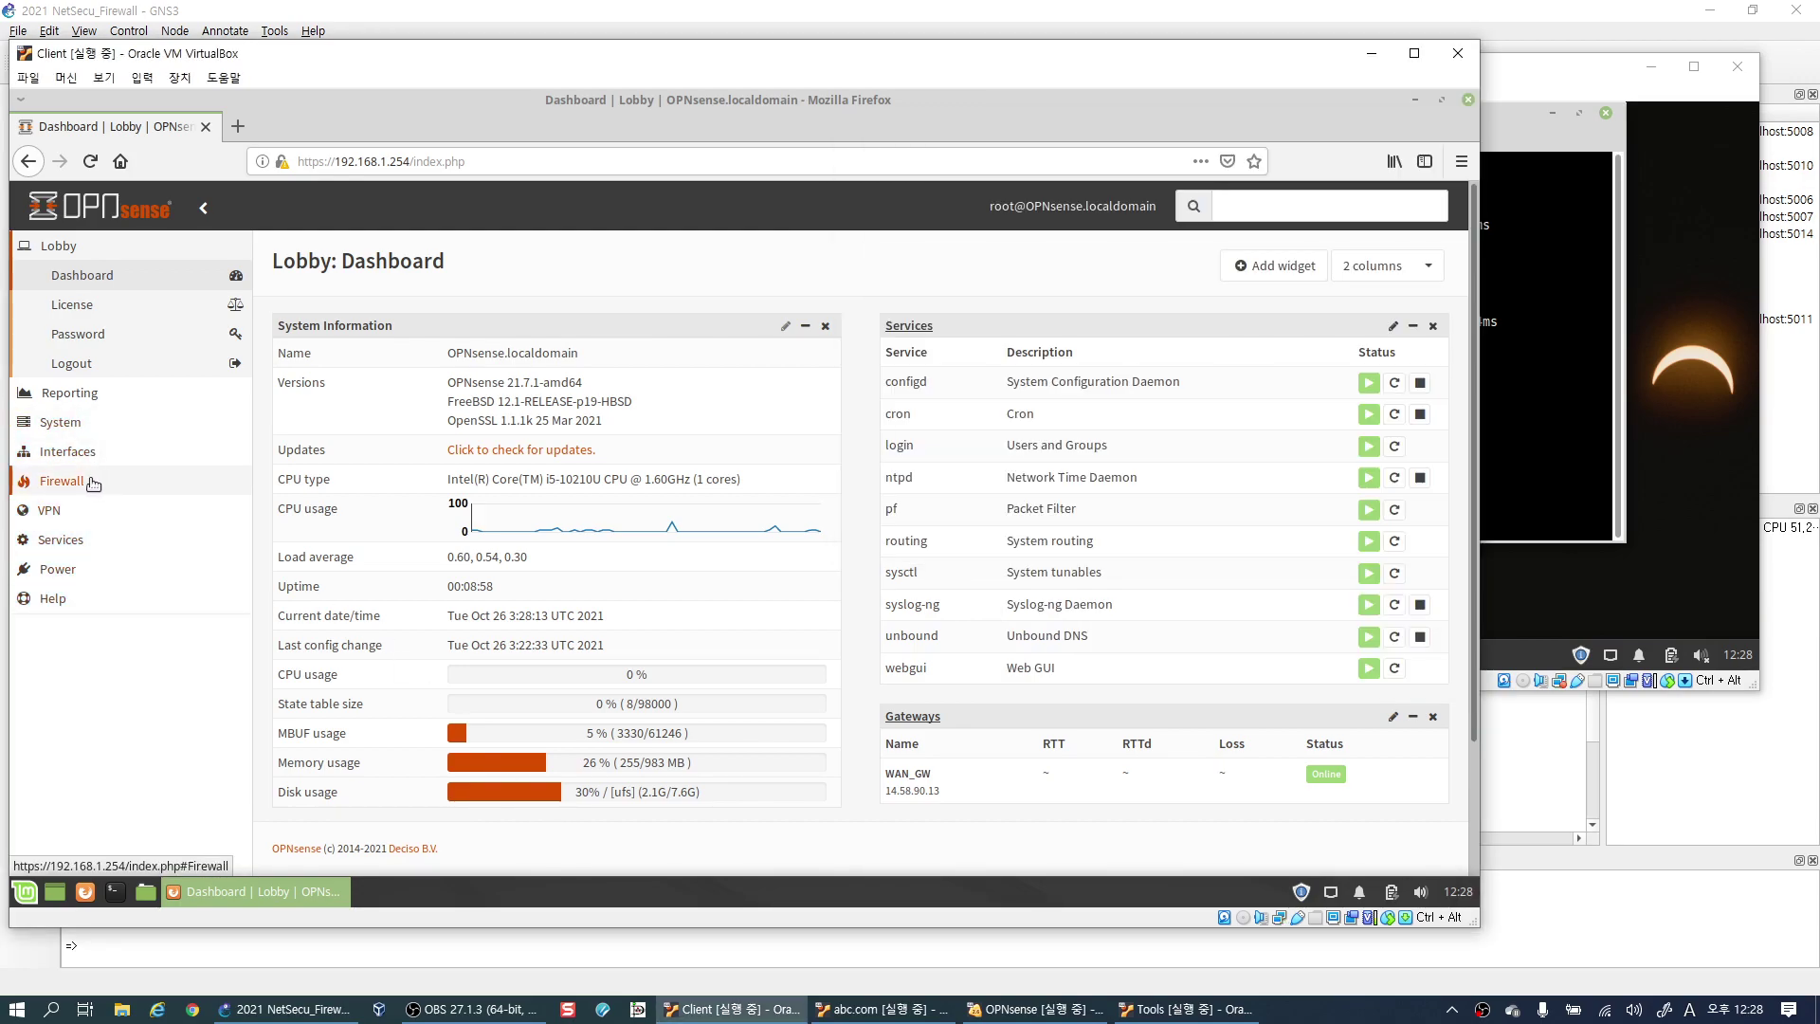
click(88, 481)
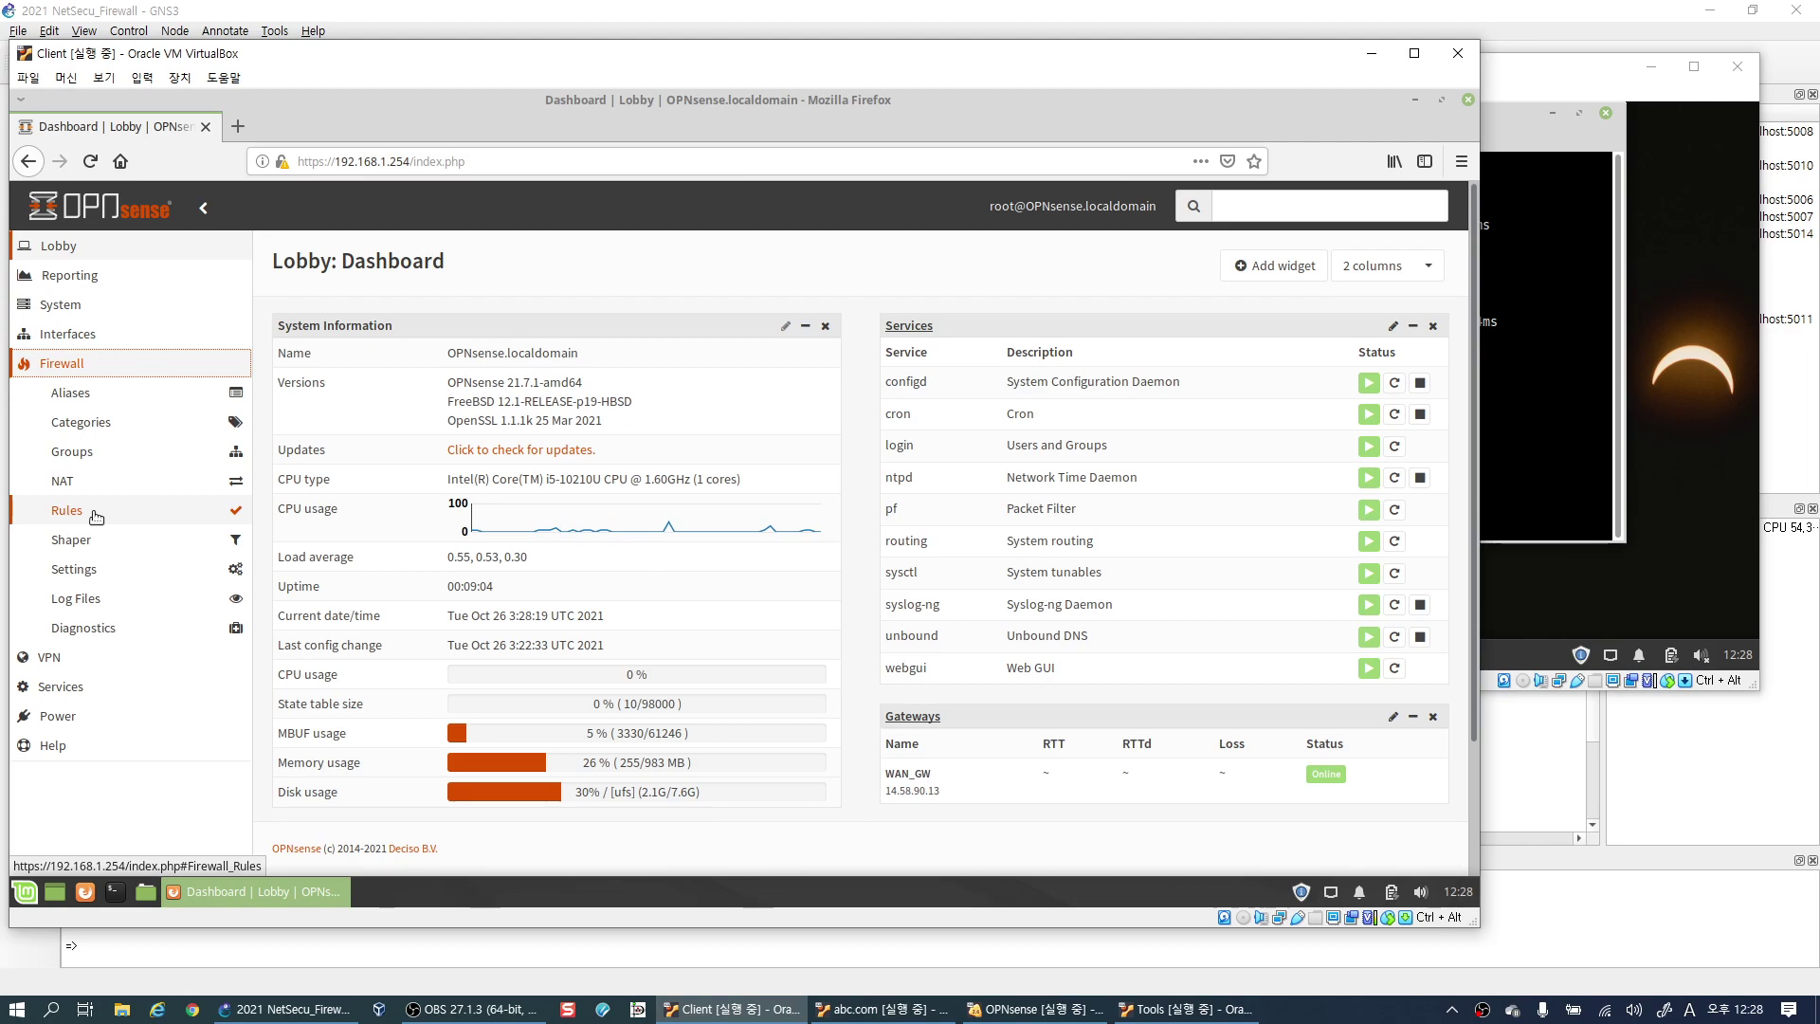
click(95, 511)
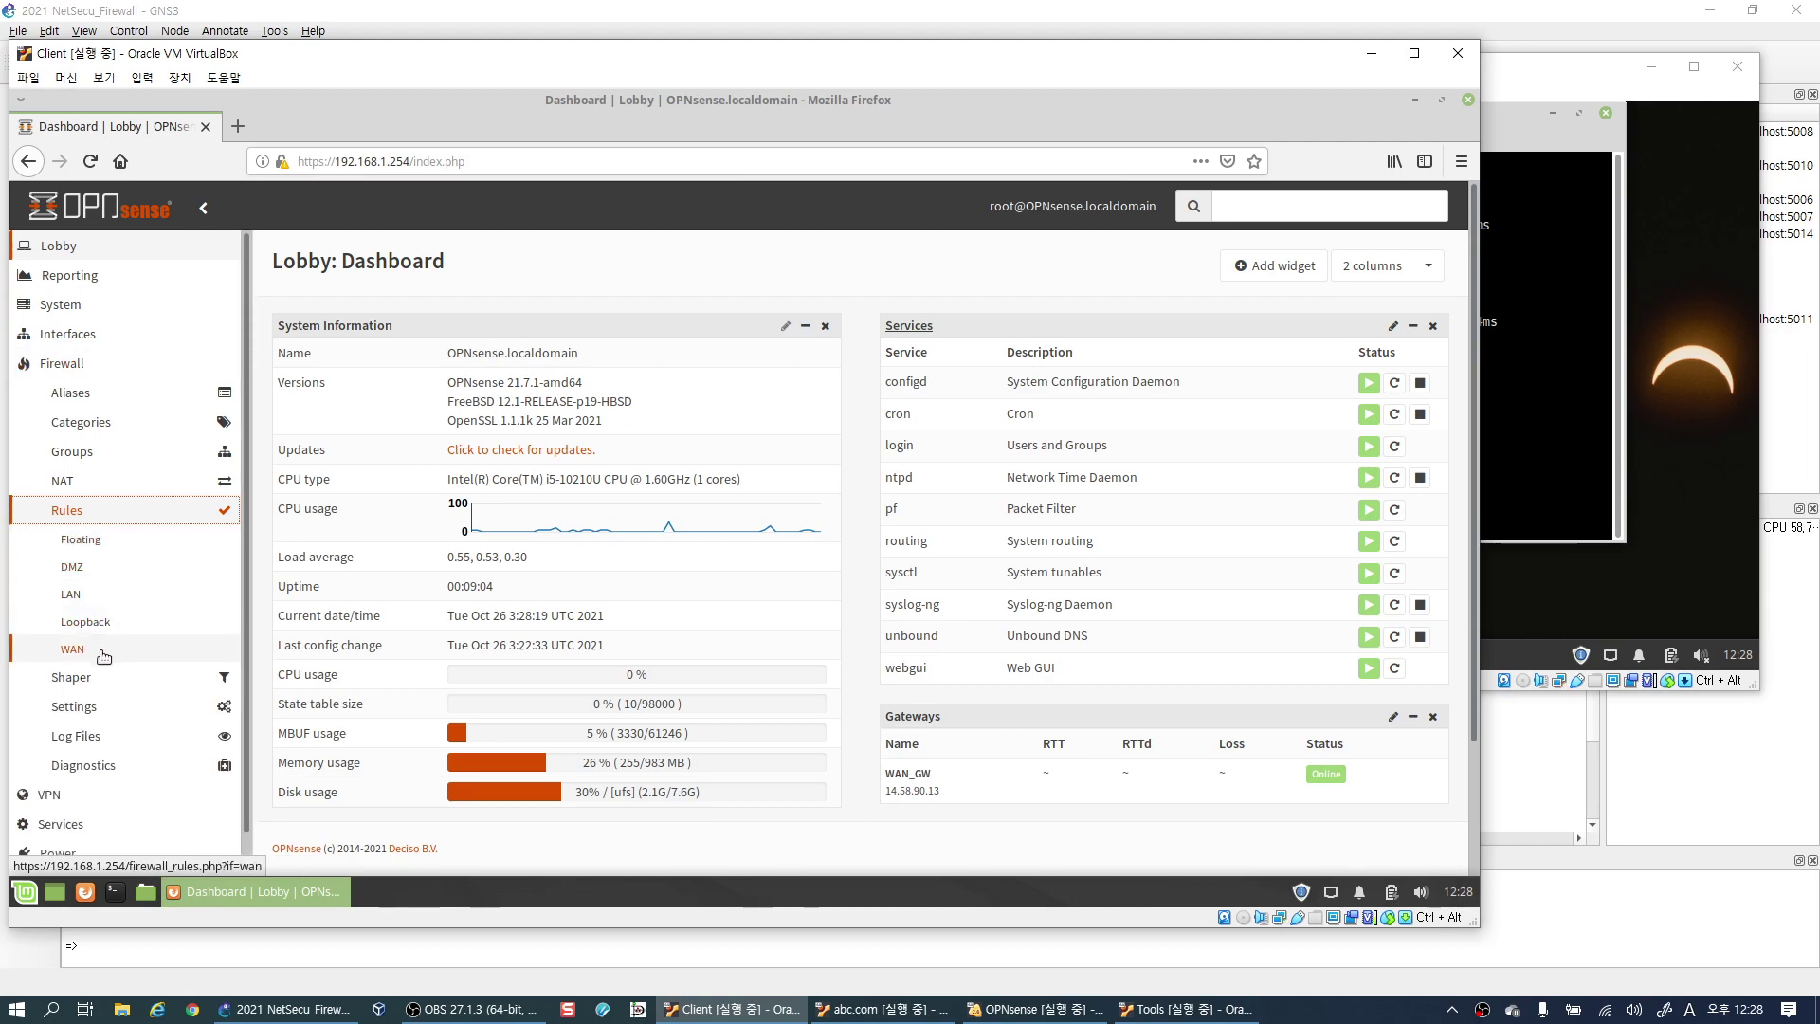
click(105, 656)
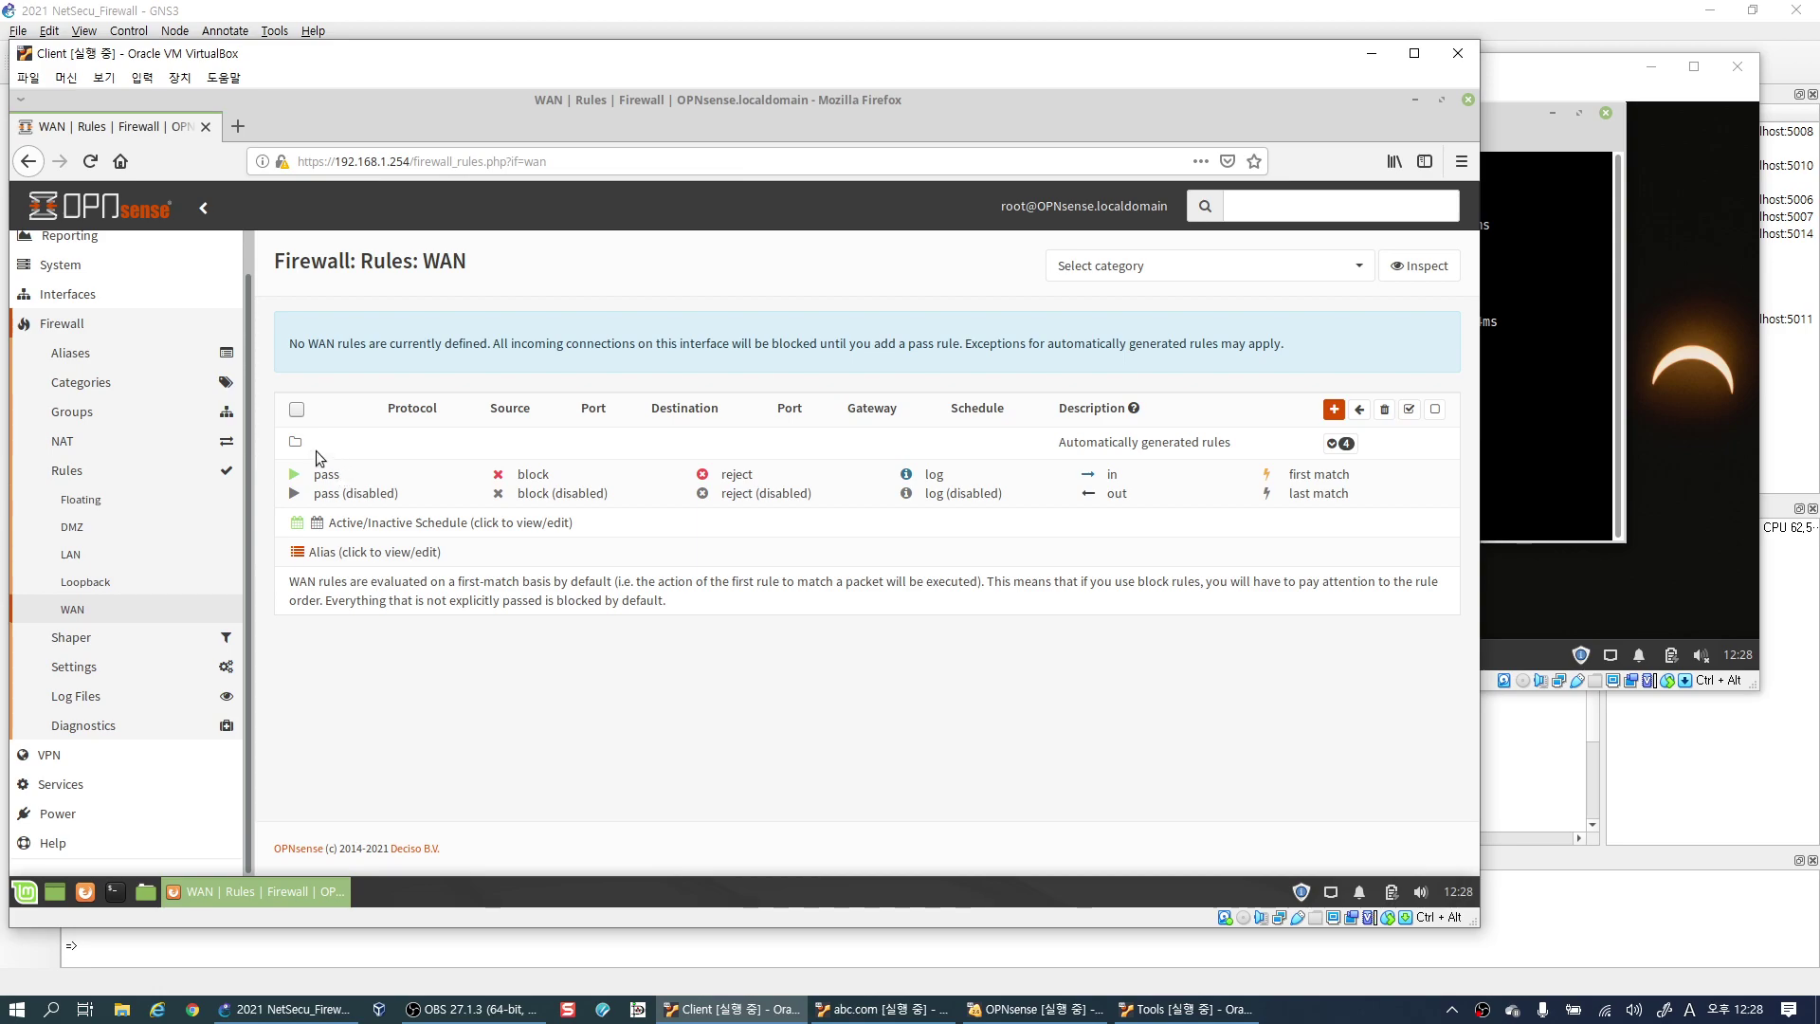
click(1333, 410)
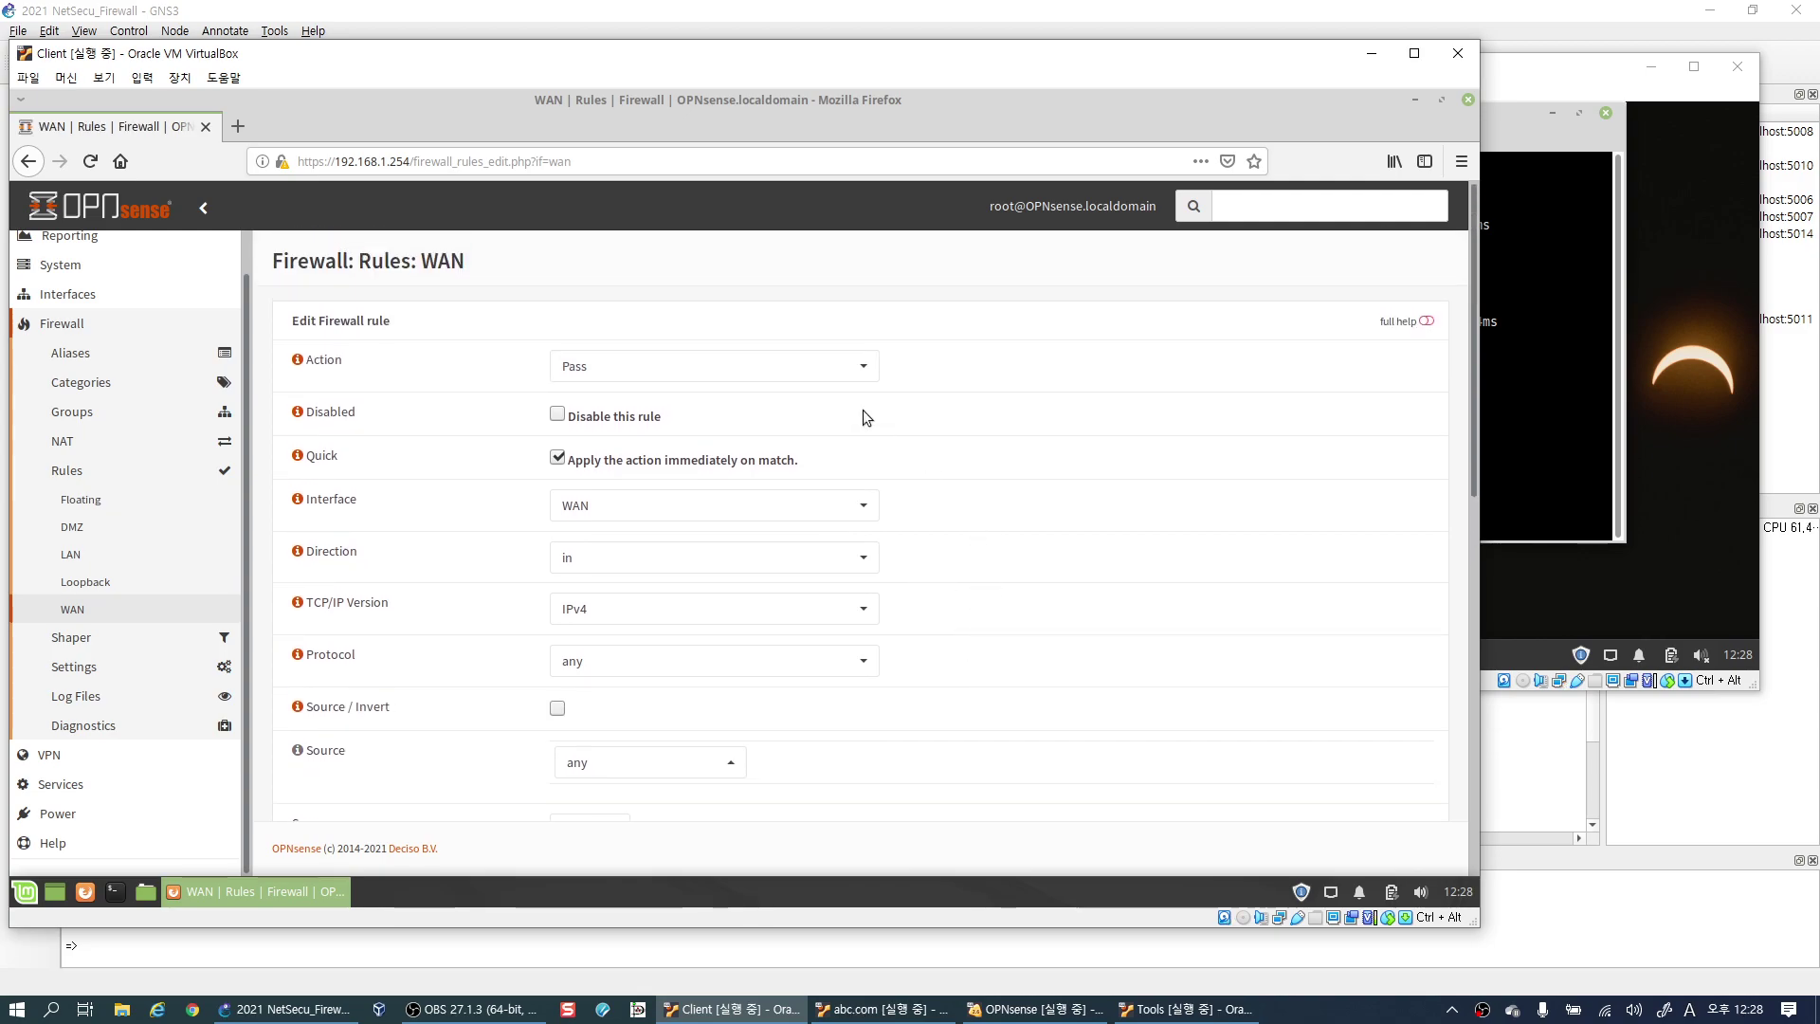
click(653, 371)
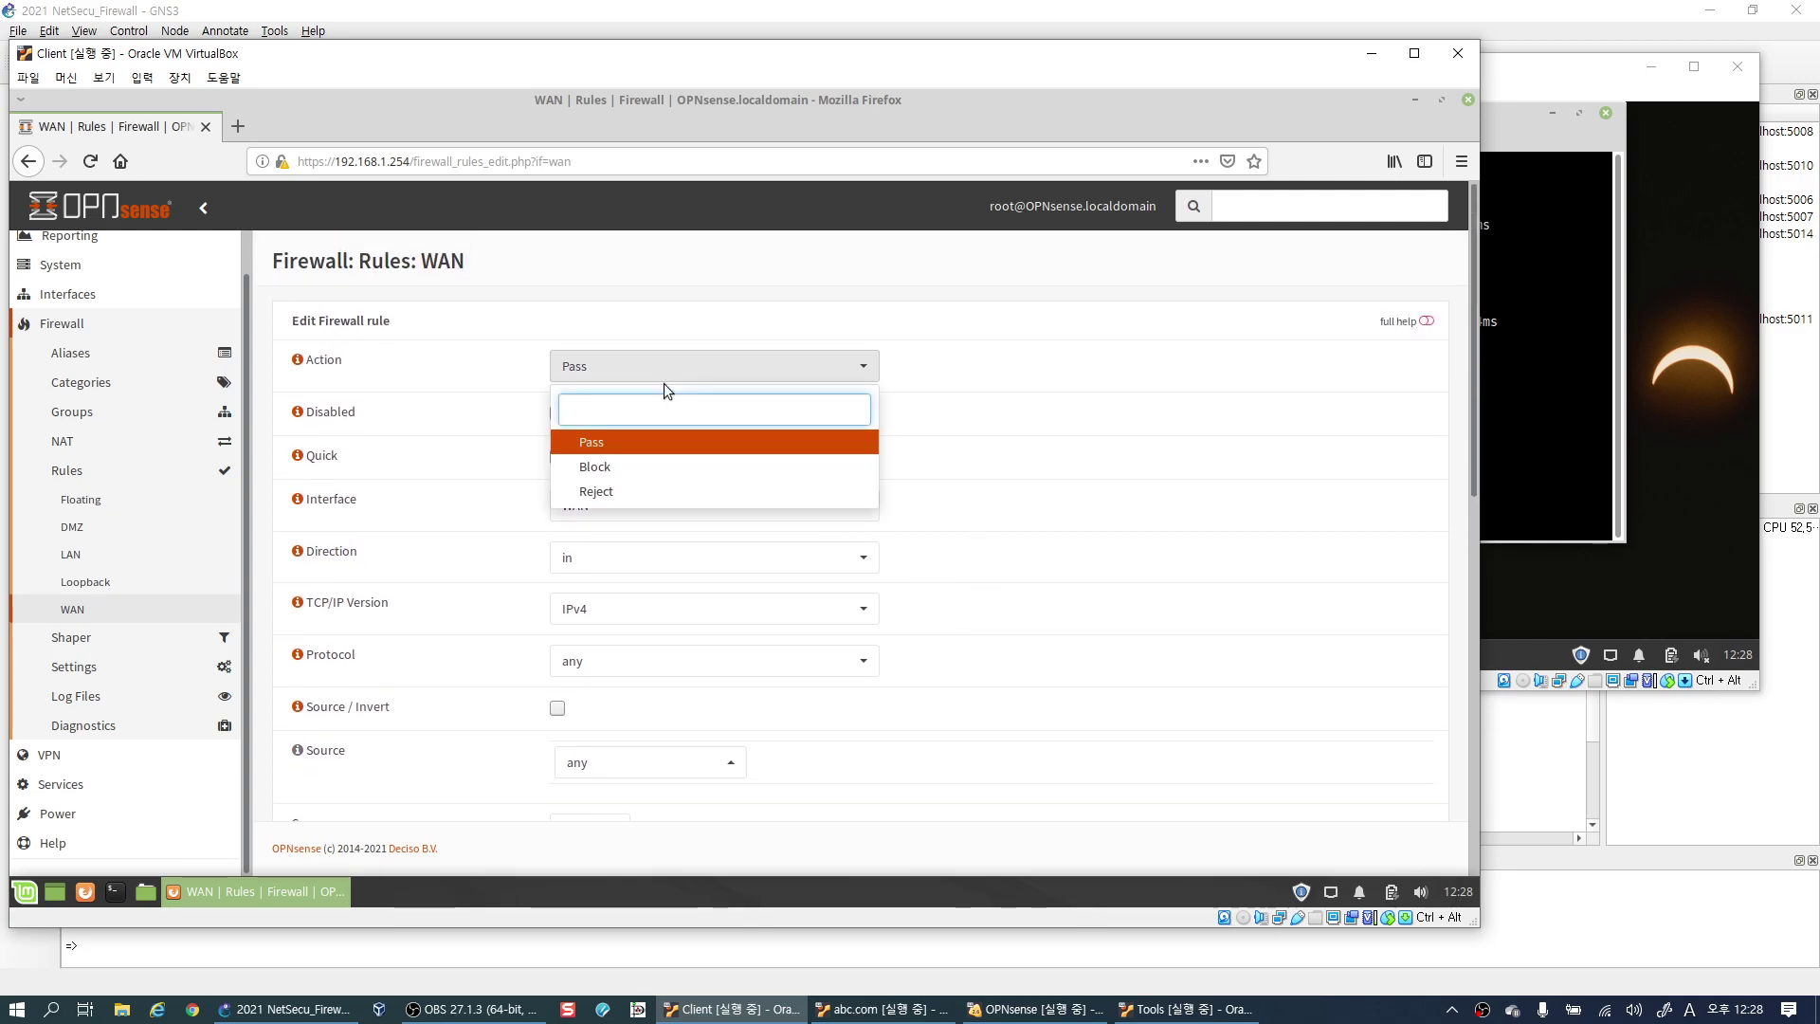
click(607, 467)
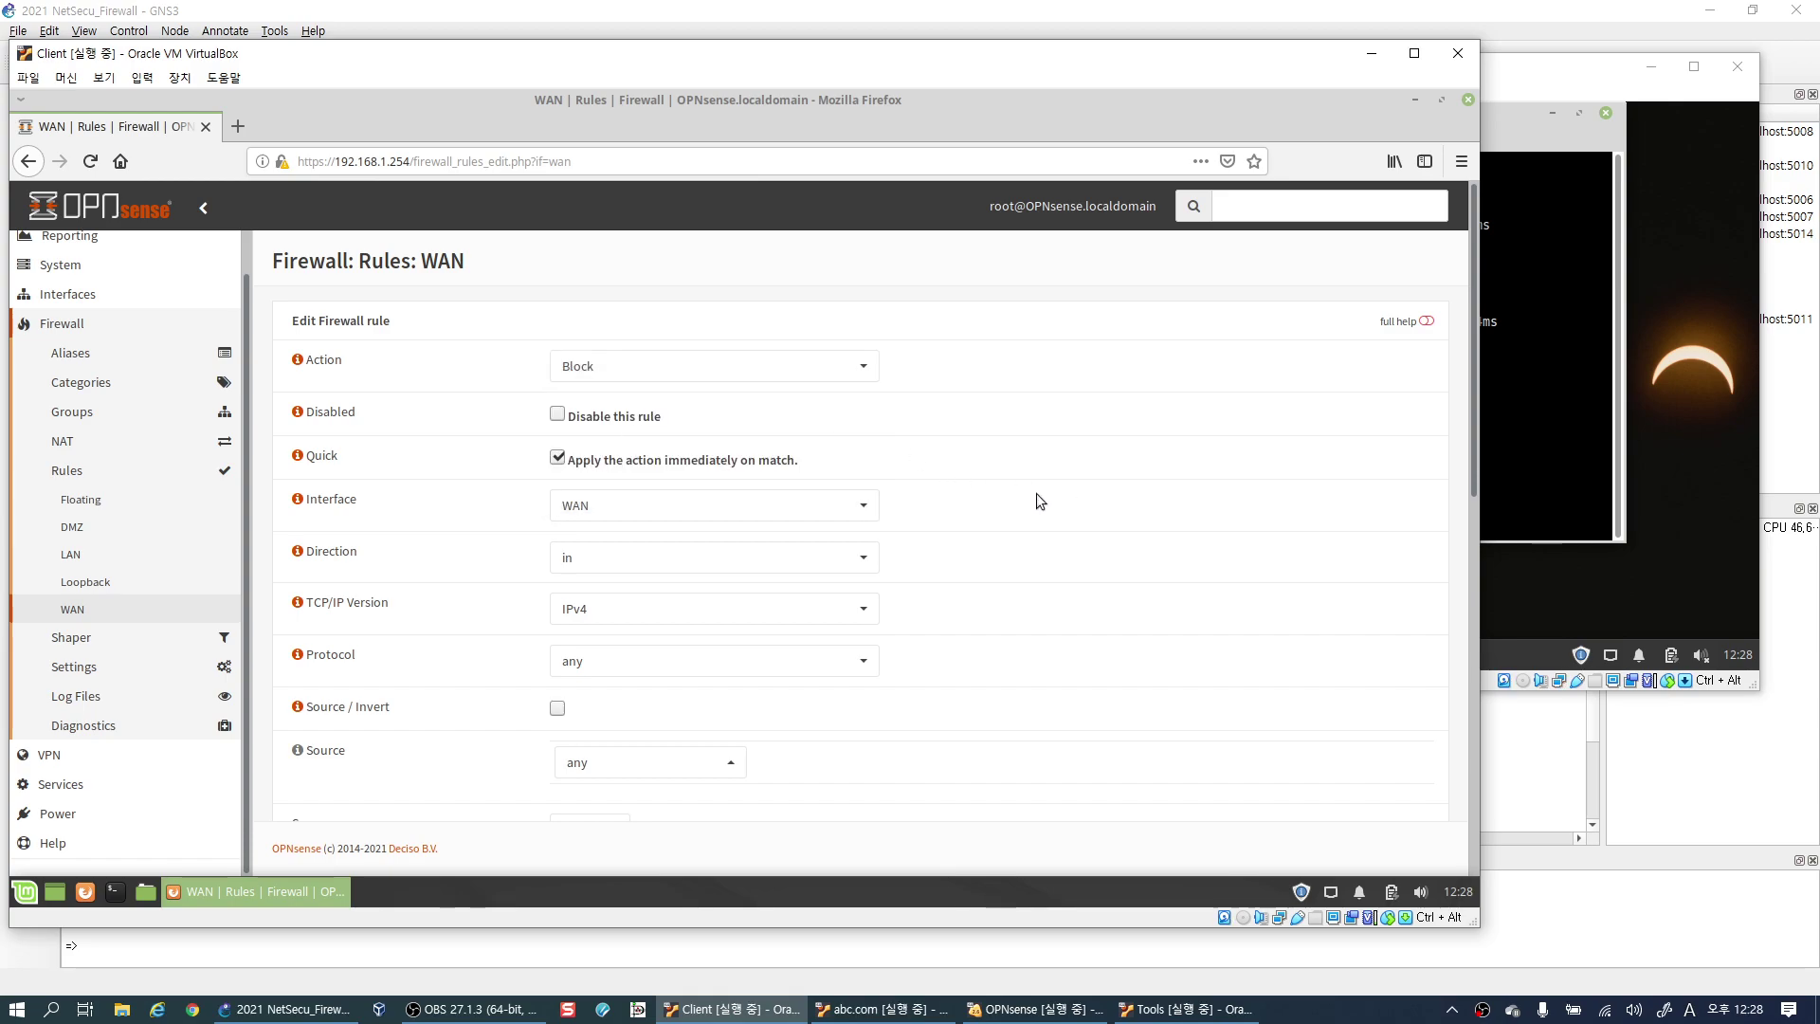
Set the rule's protocol to ICMP and leave the ICMP type at any.
scroll(1035, 498, down, 3)
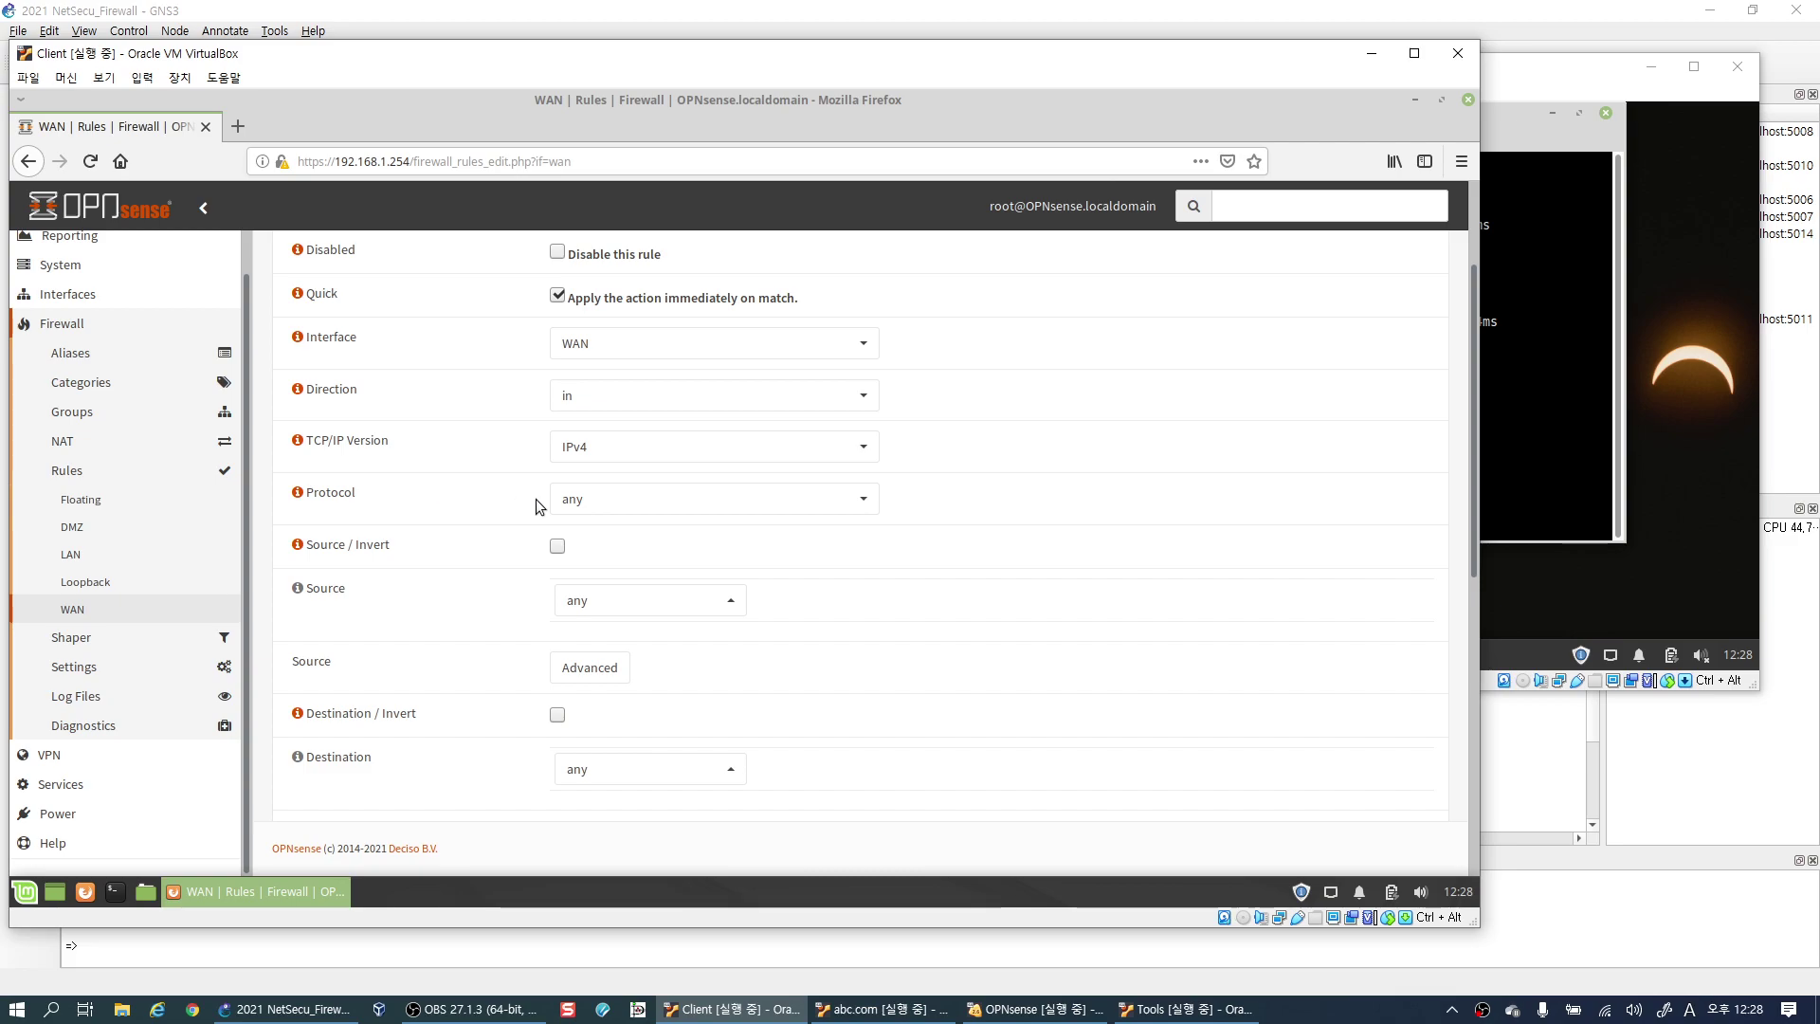
click(570, 497)
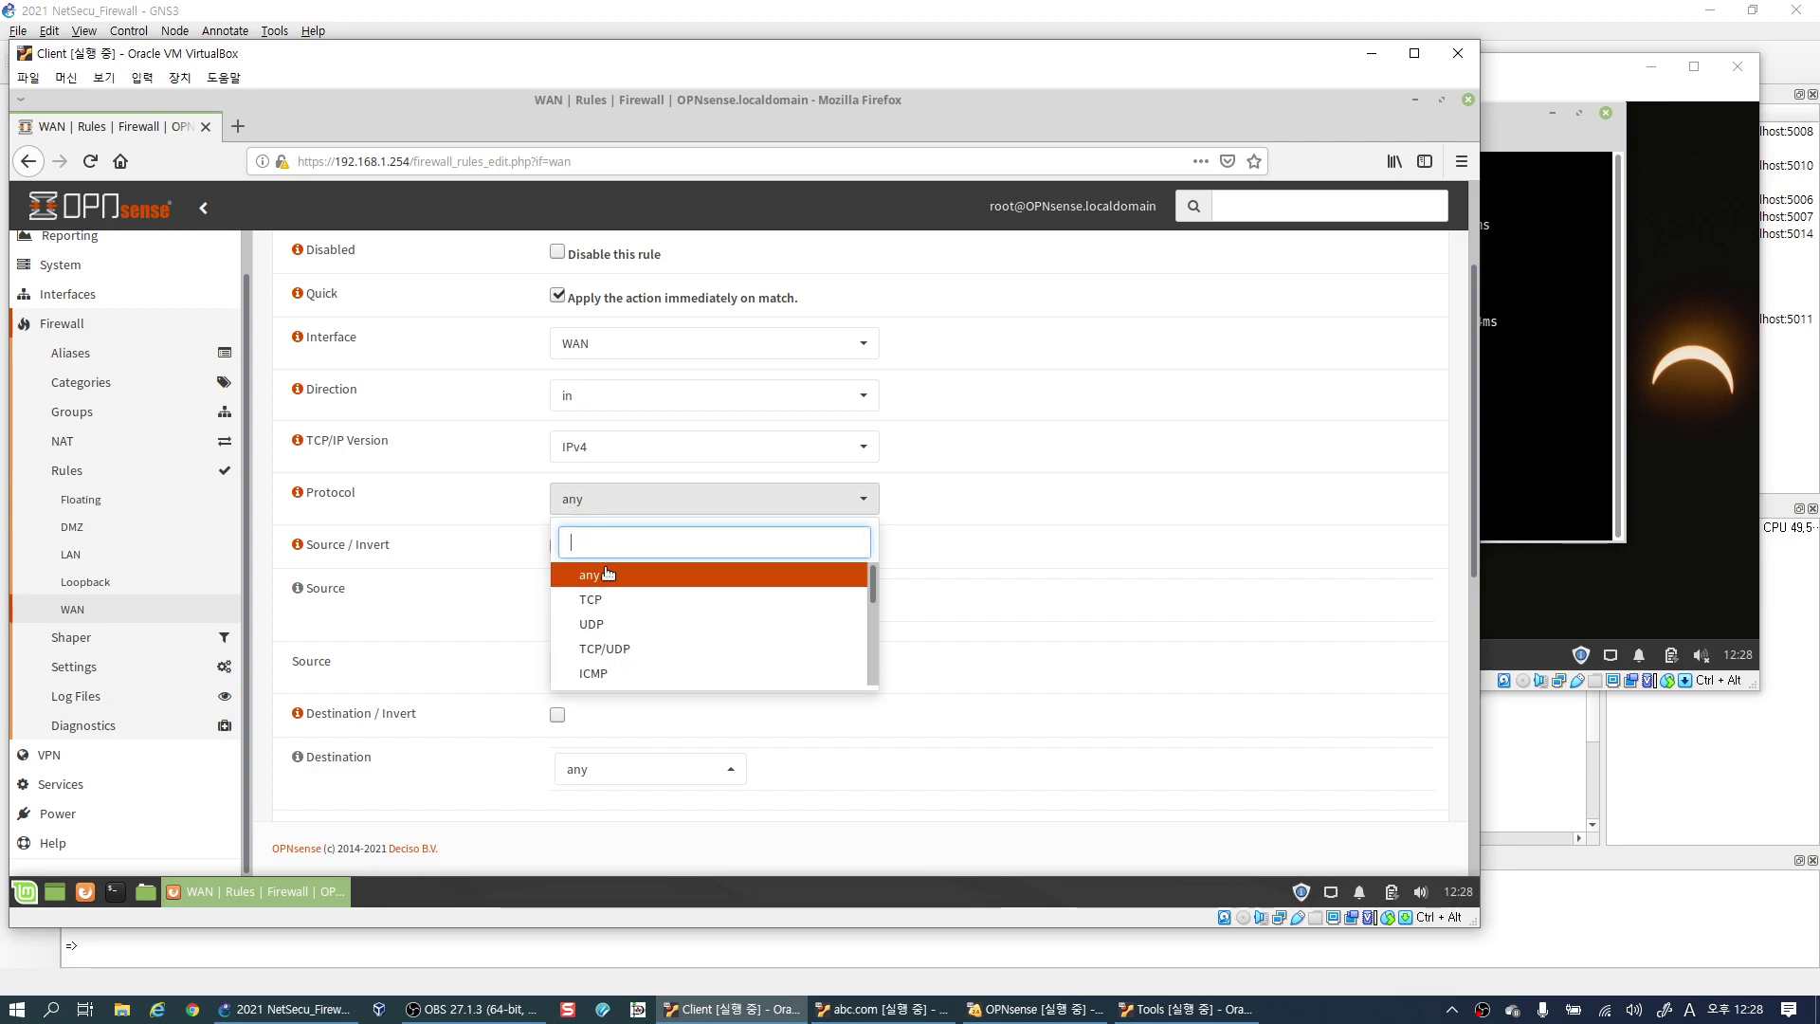
click(616, 675)
scroll(1004, 564, down, 1)
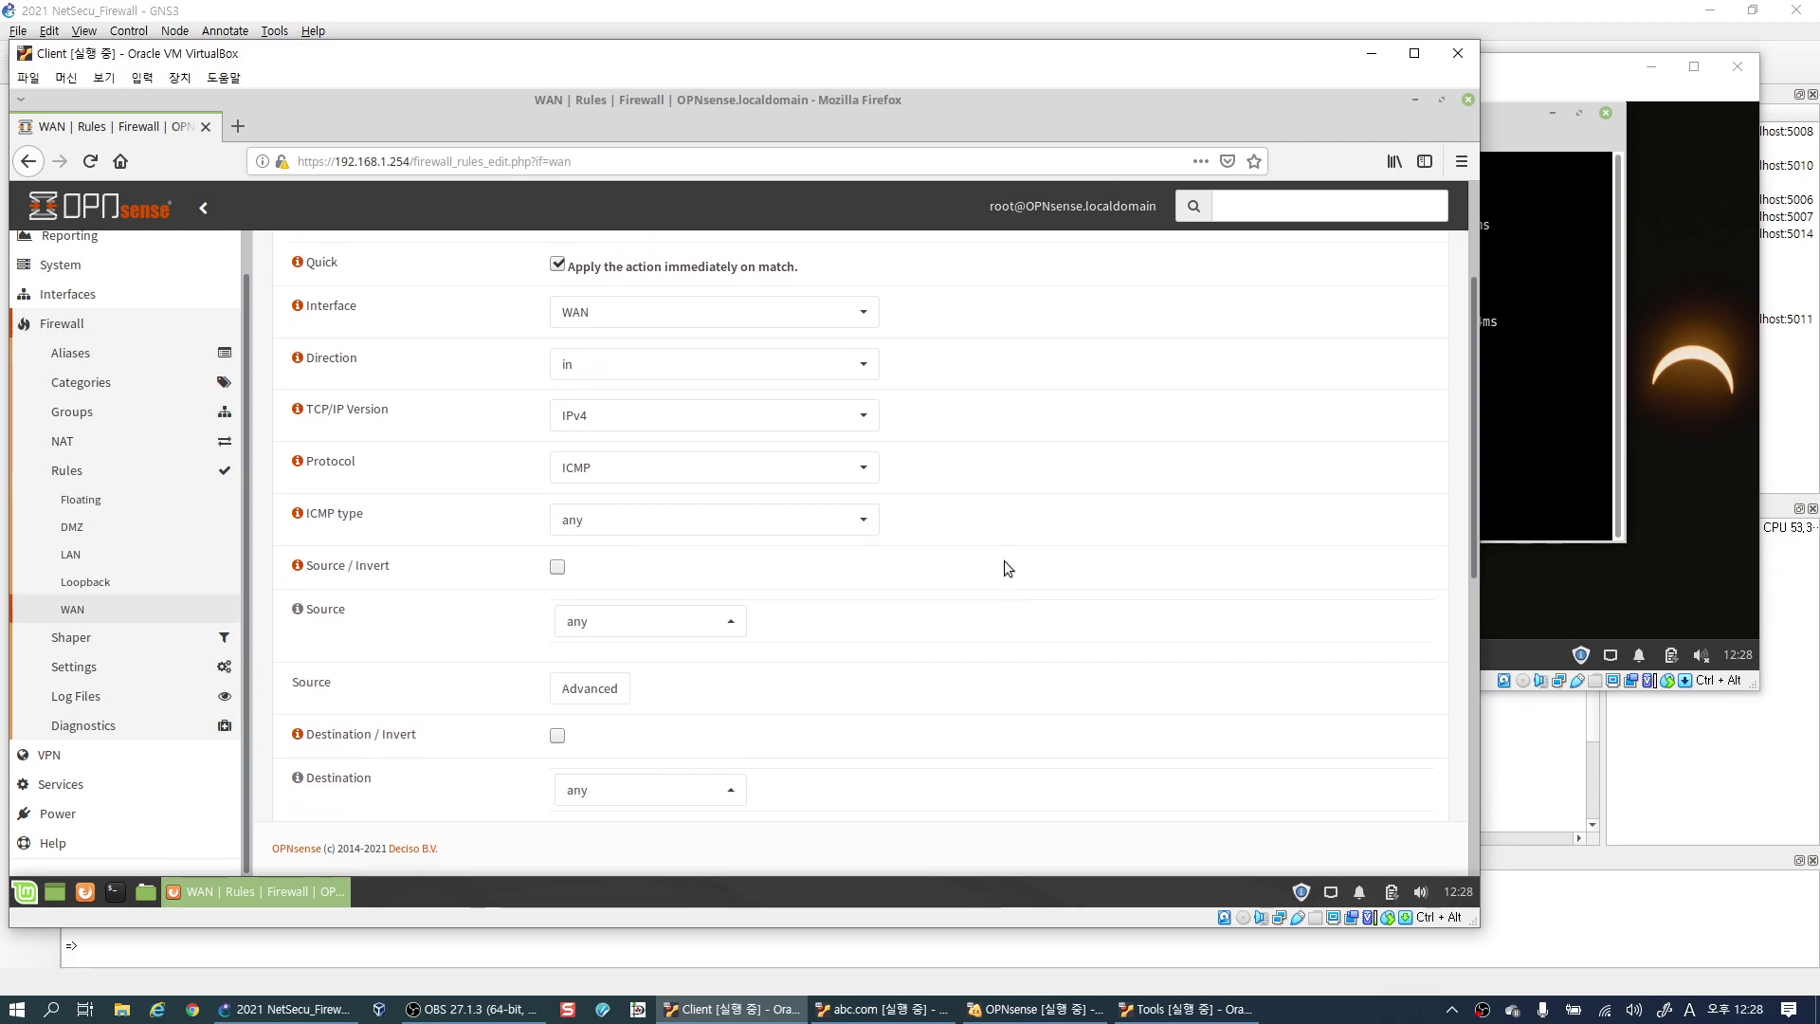
scroll(1007, 569, down, 1)
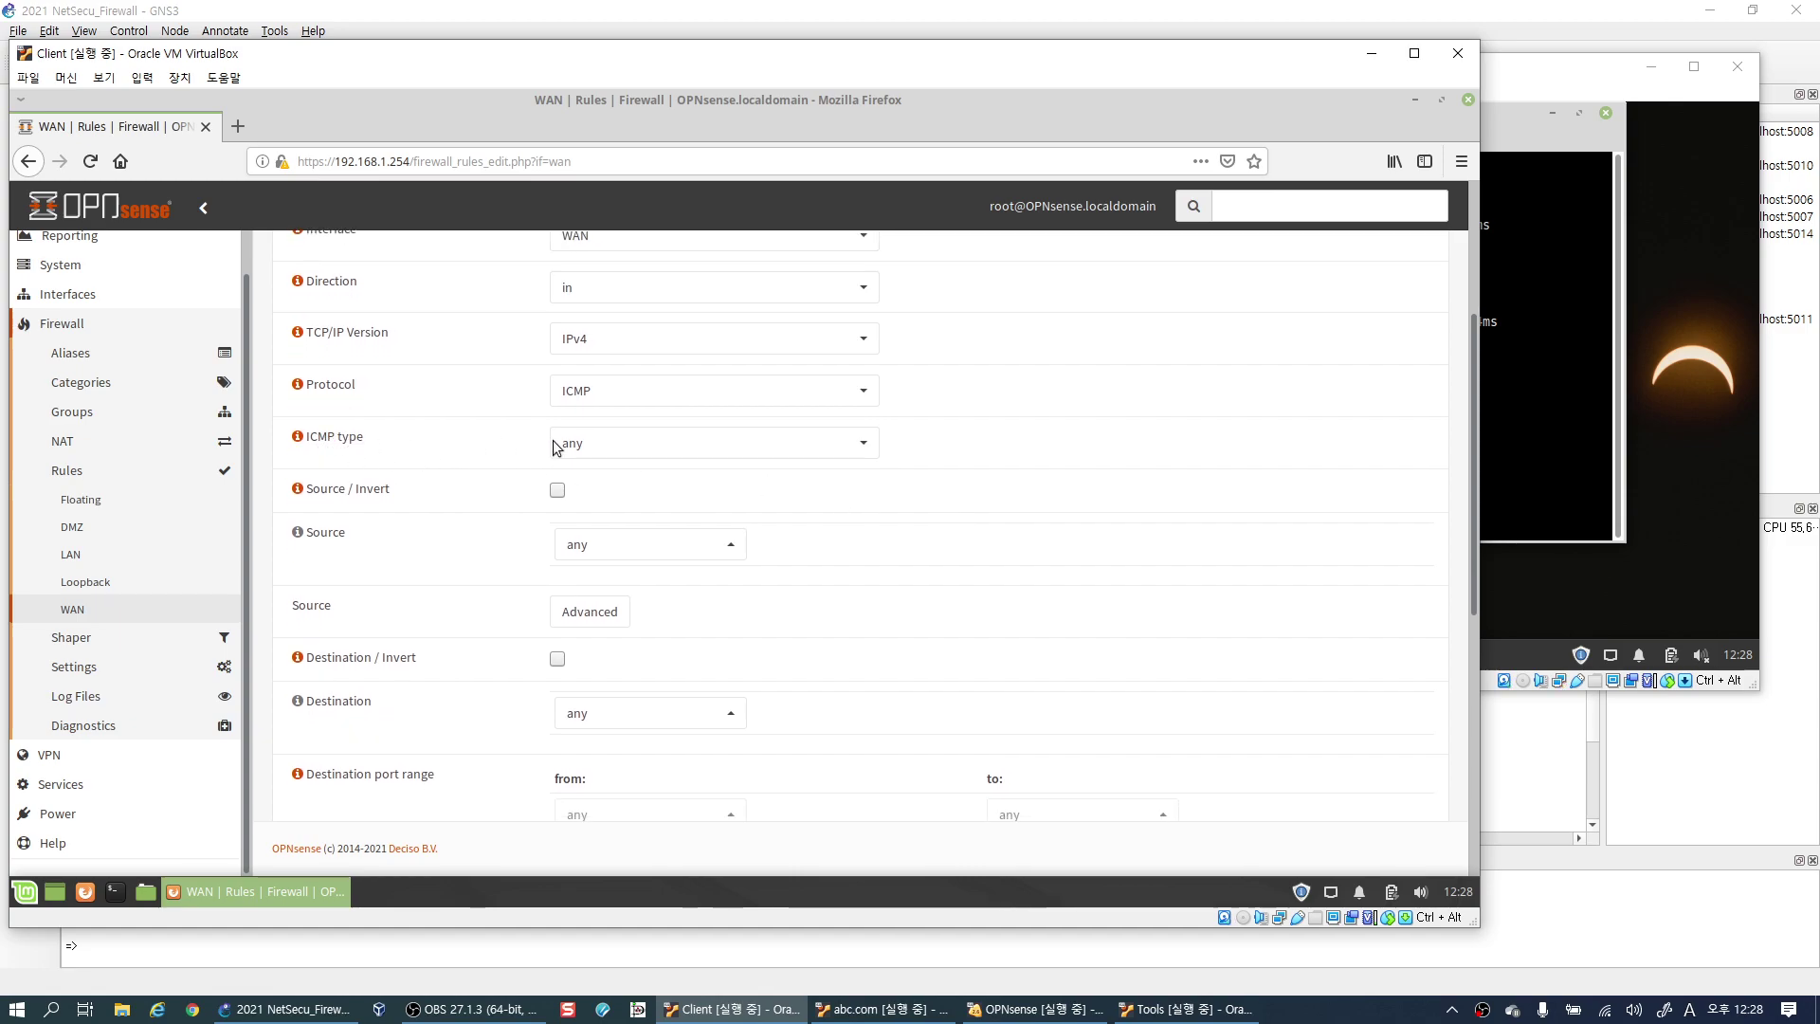
click(602, 455)
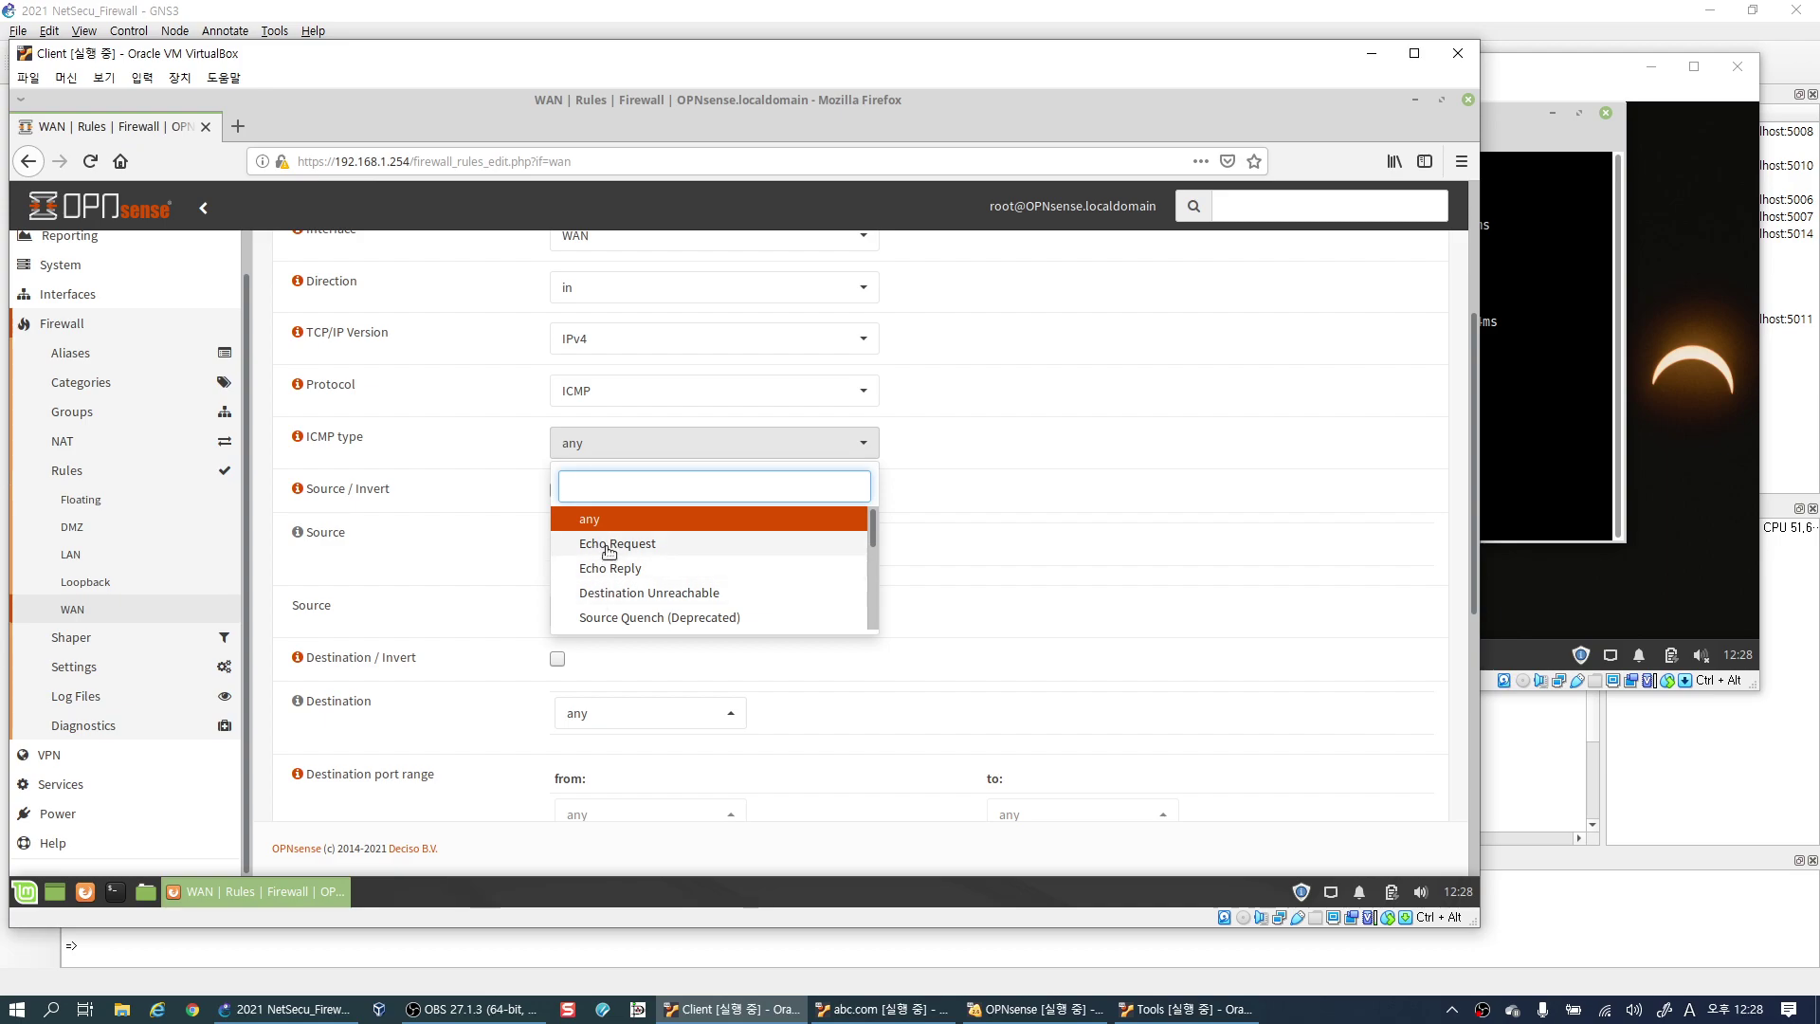
click(608, 453)
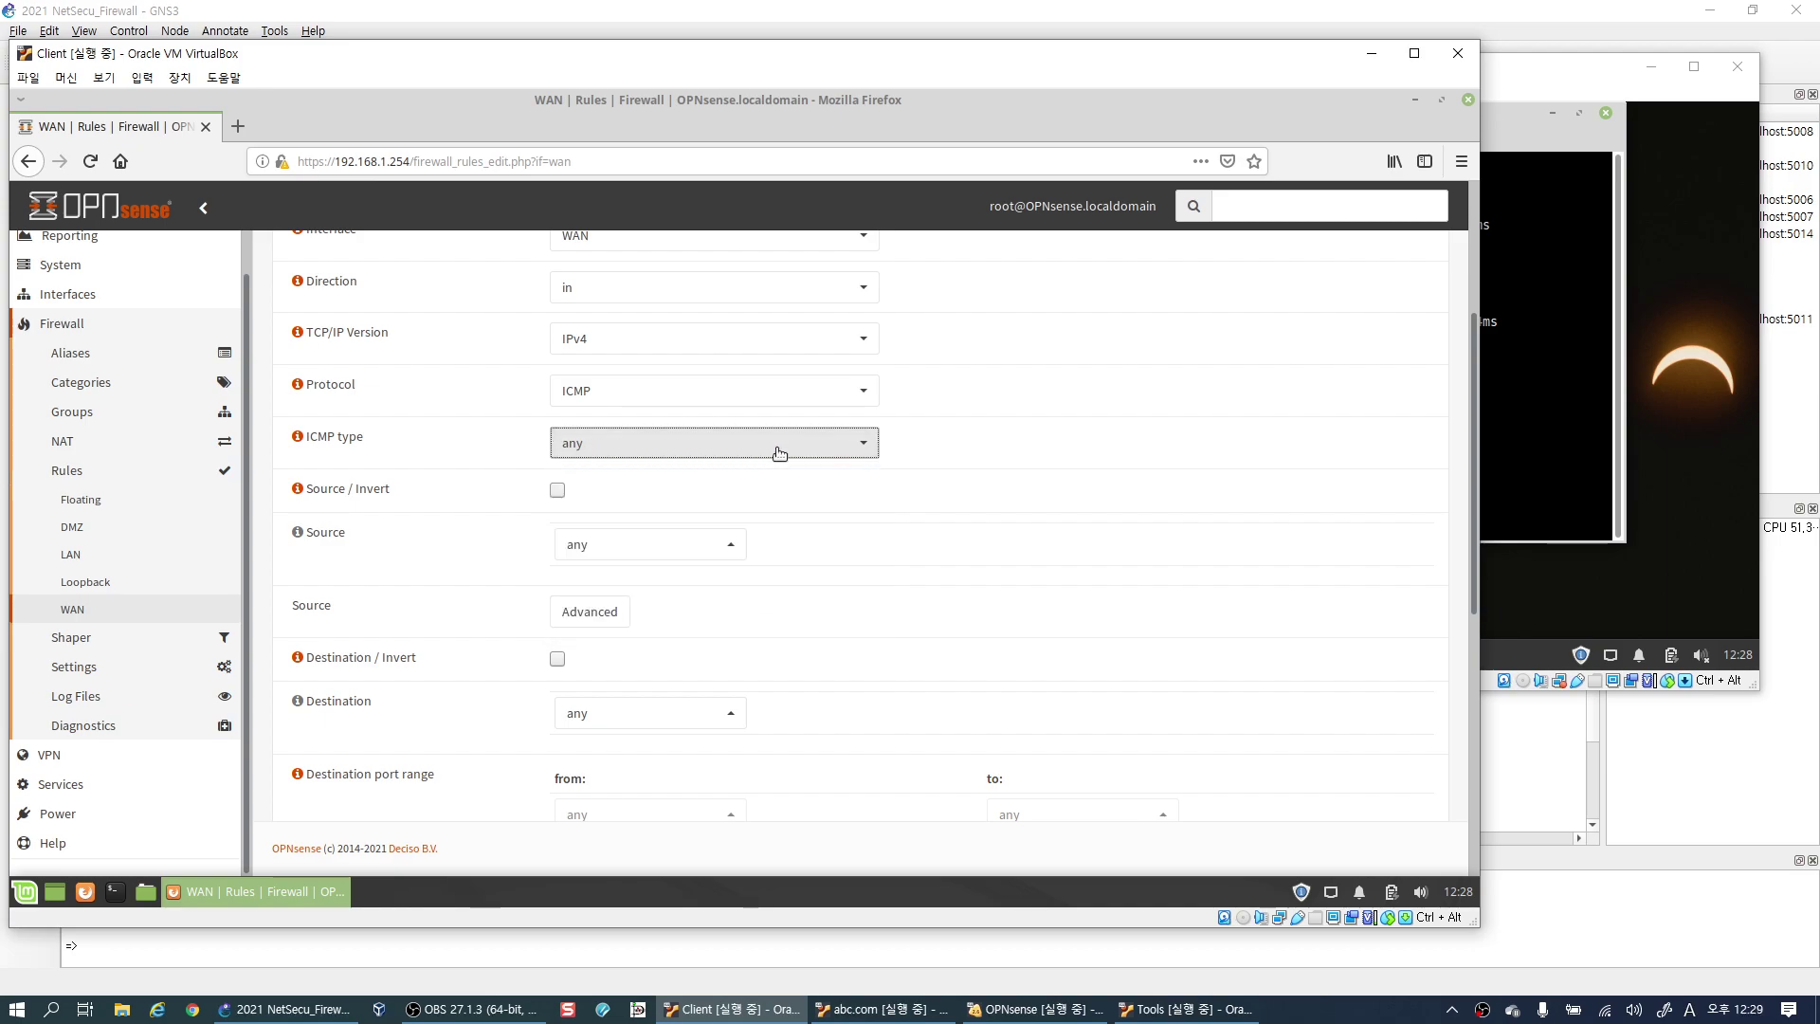
Enable logging of the packets handled by this rule.
scroll(946, 527, down, 3)
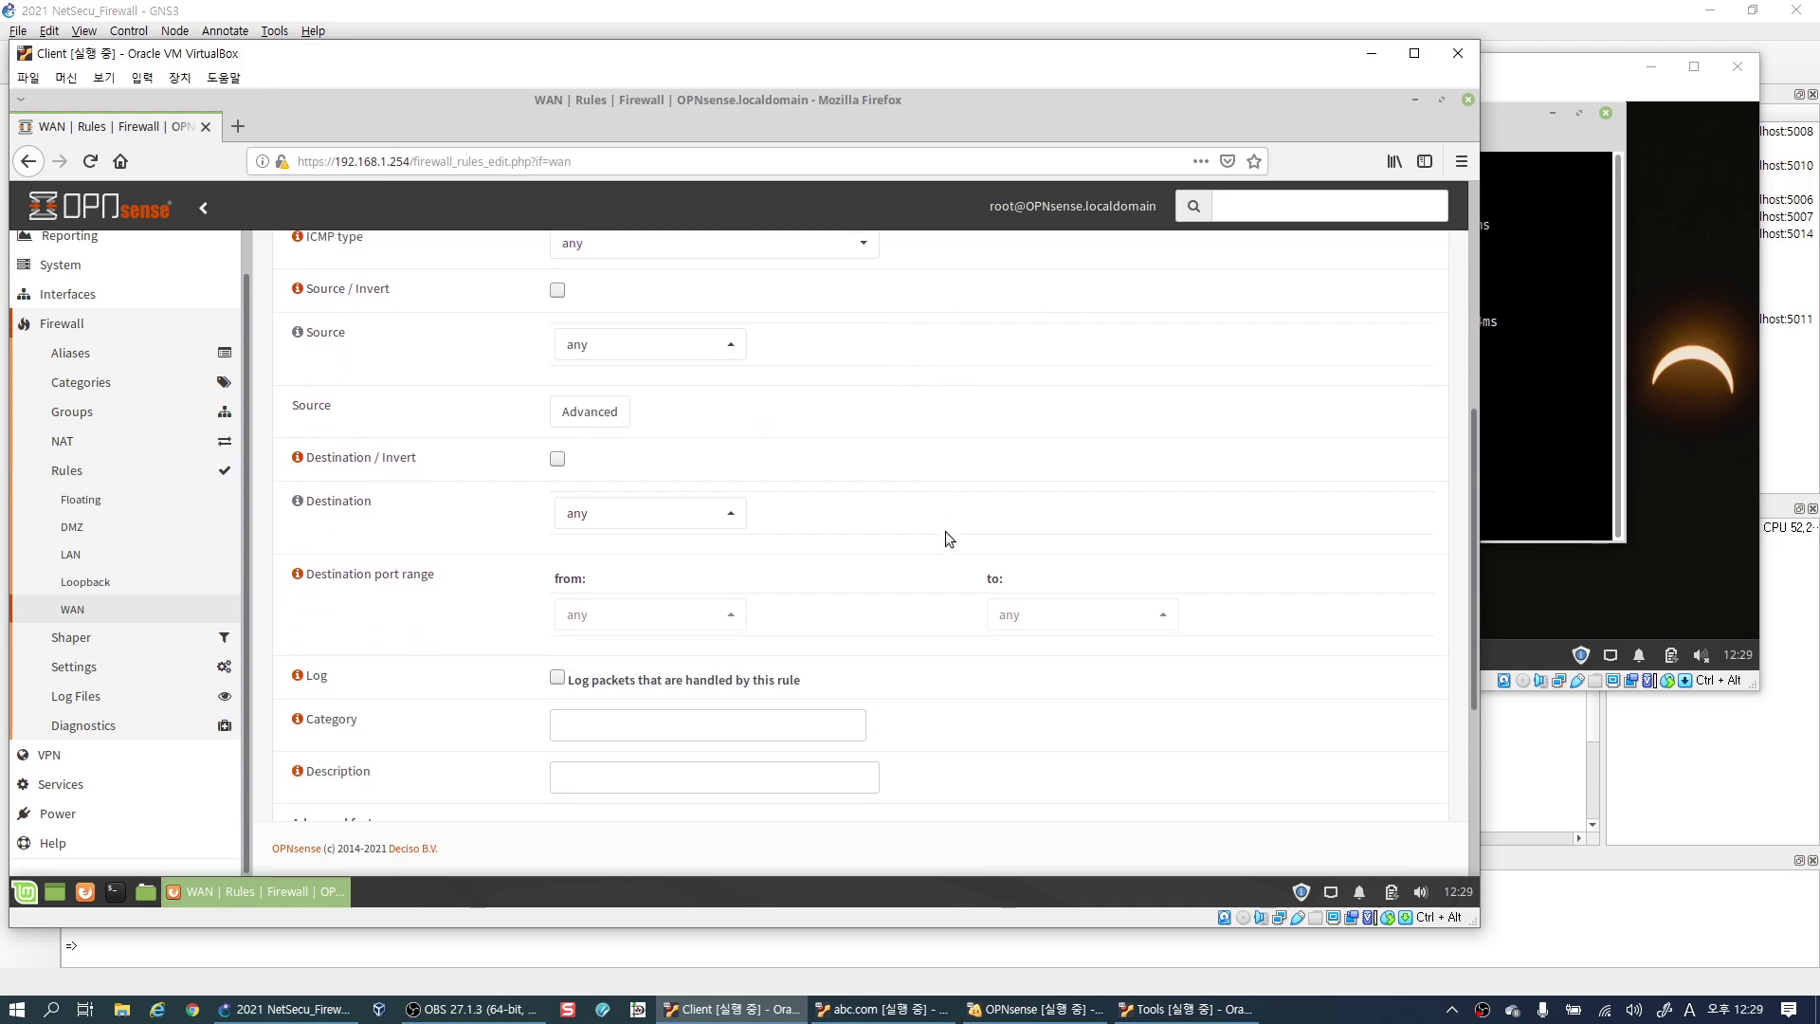
scroll(946, 533, down, 2)
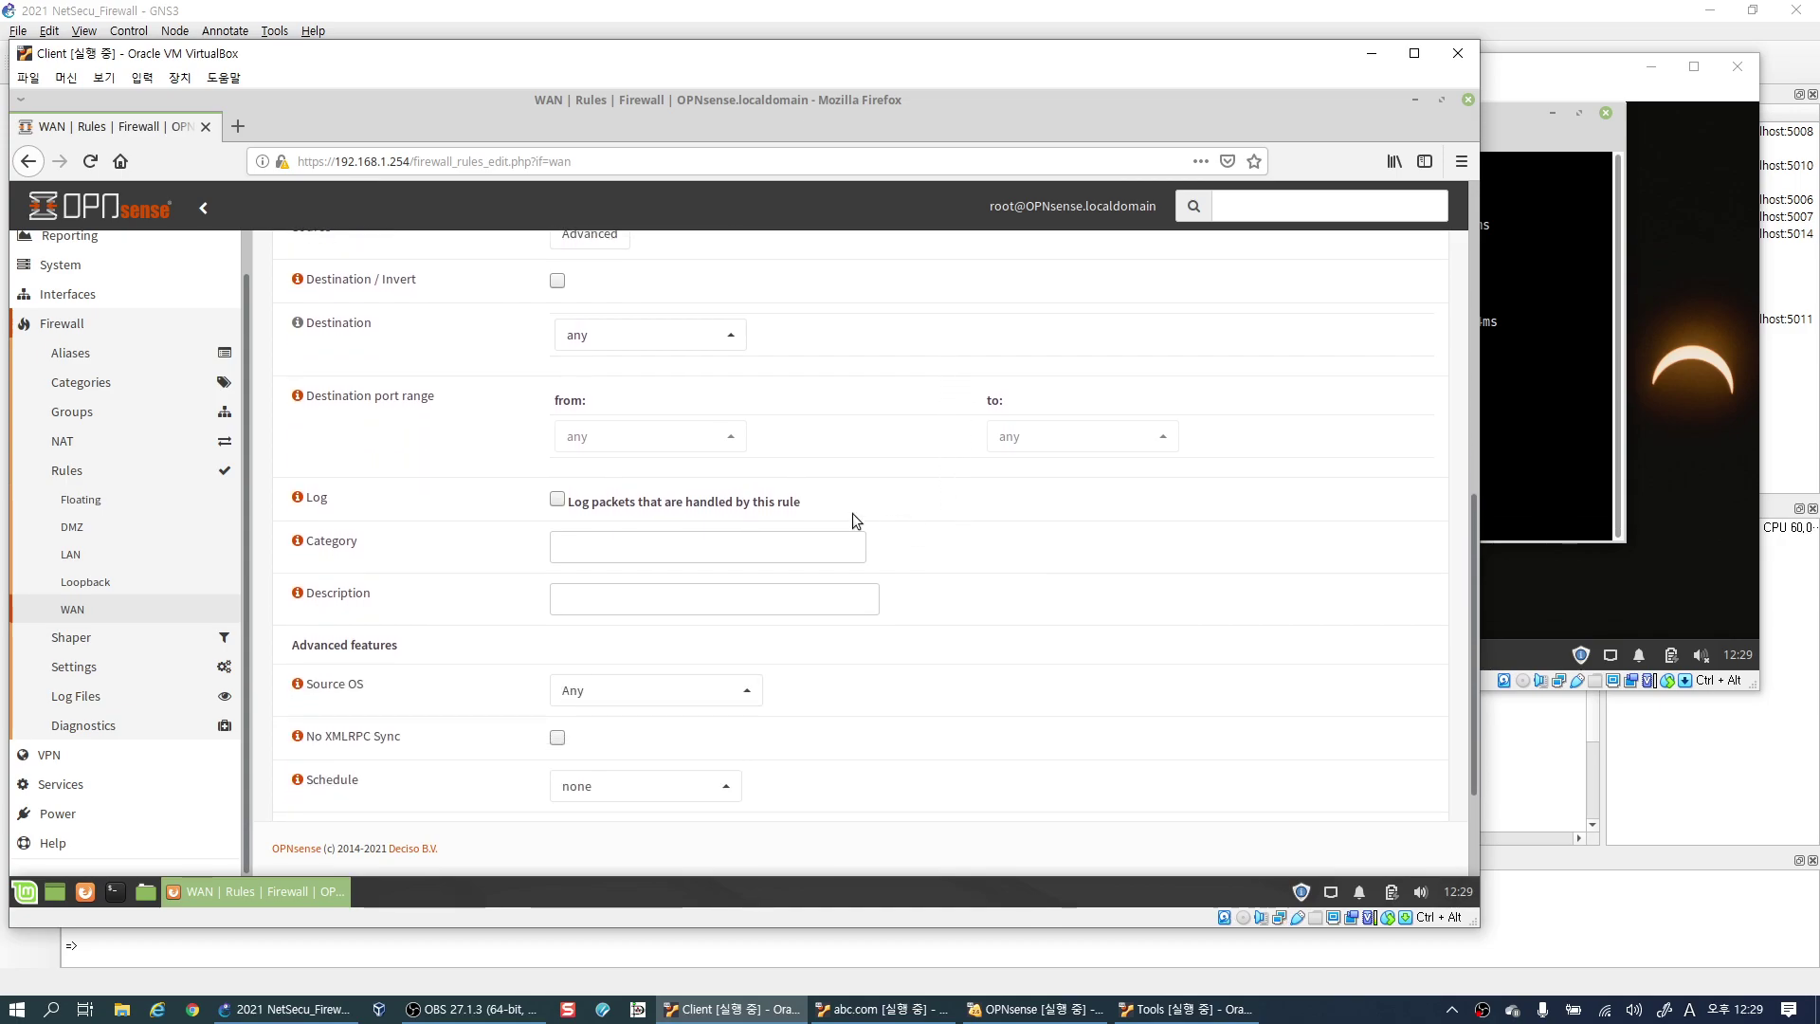
double_click(317, 505)
click(558, 502)
click(1020, 523)
Enter "ICMP Block" as the rule's description and save the rule.
scroll(1014, 610, down, 3)
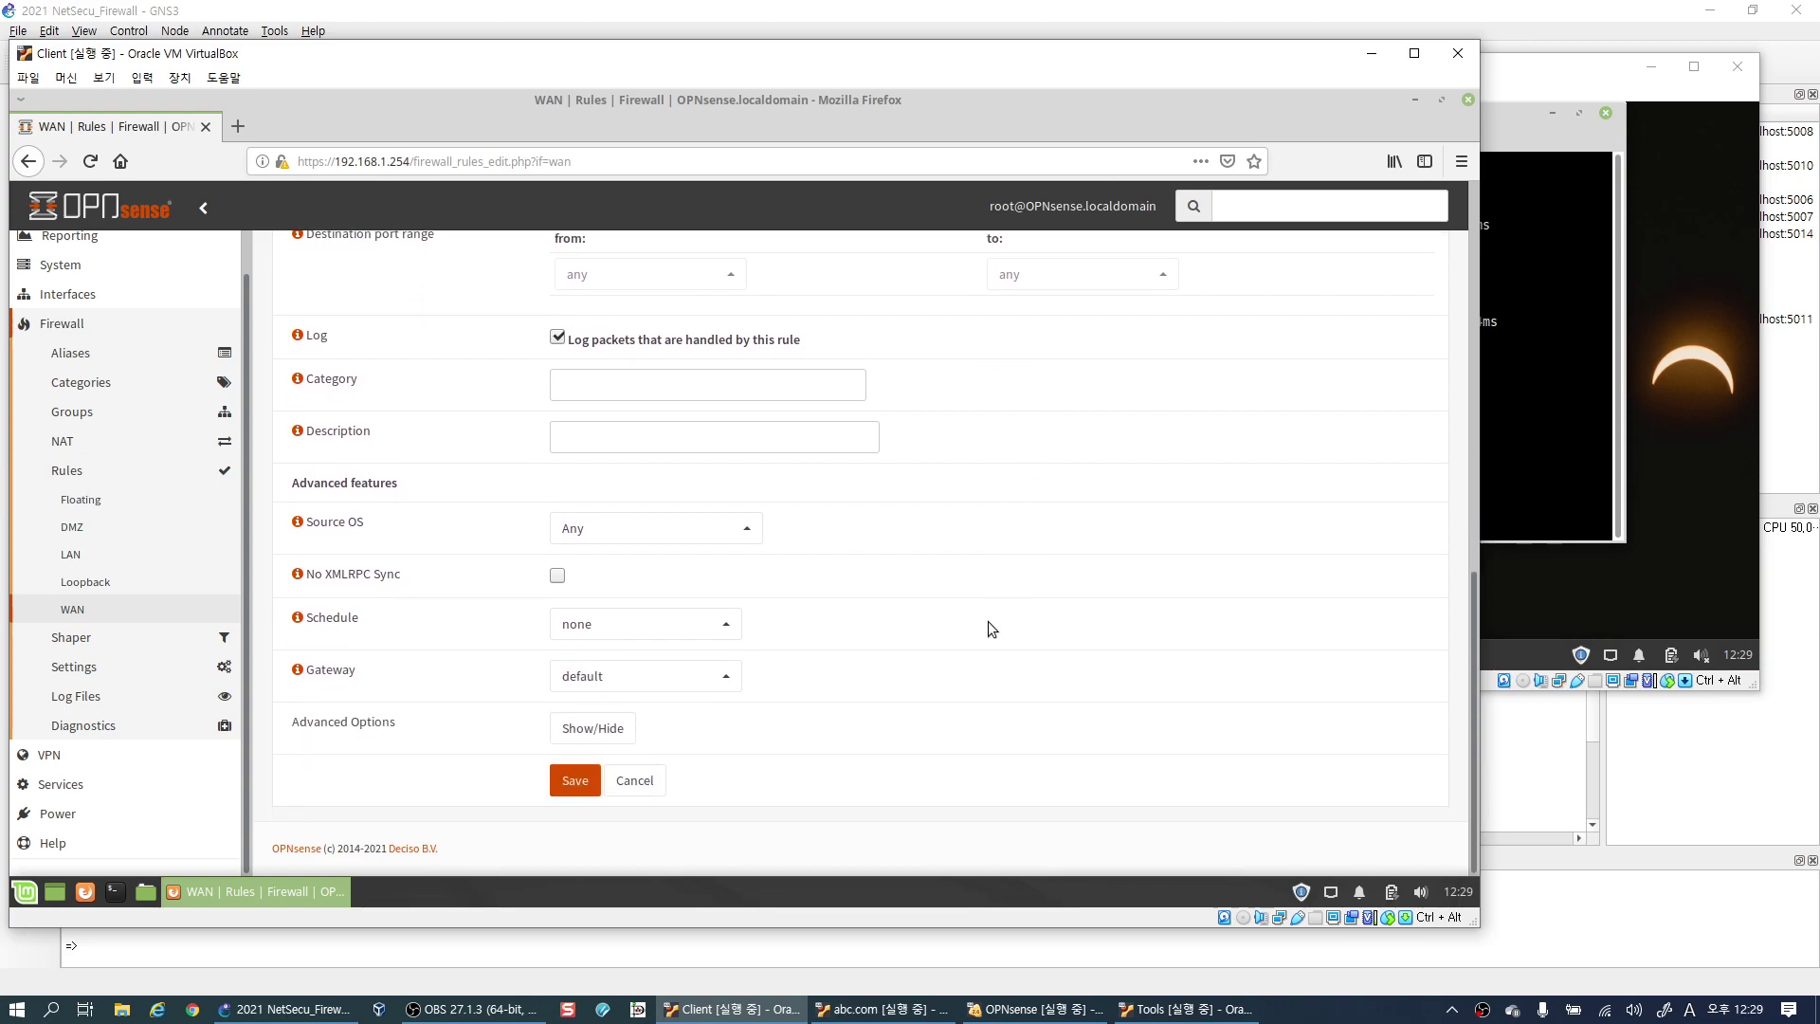
click(566, 437)
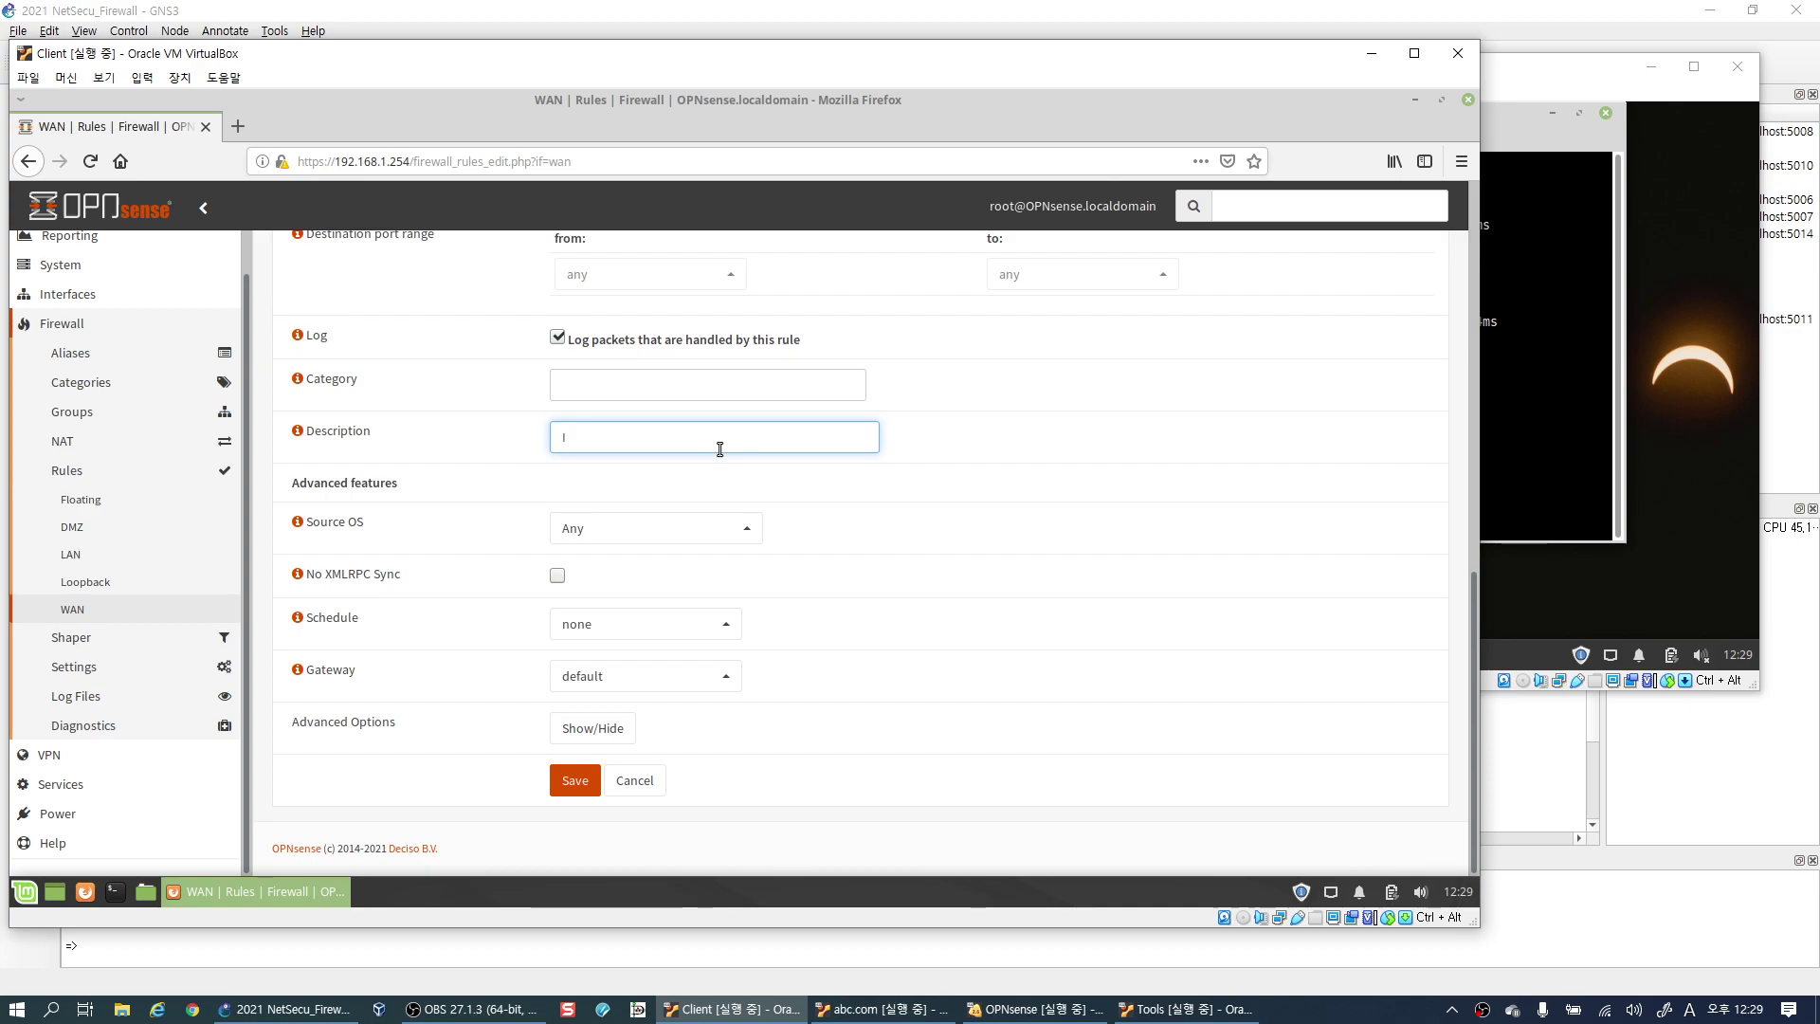
text(MP Block)
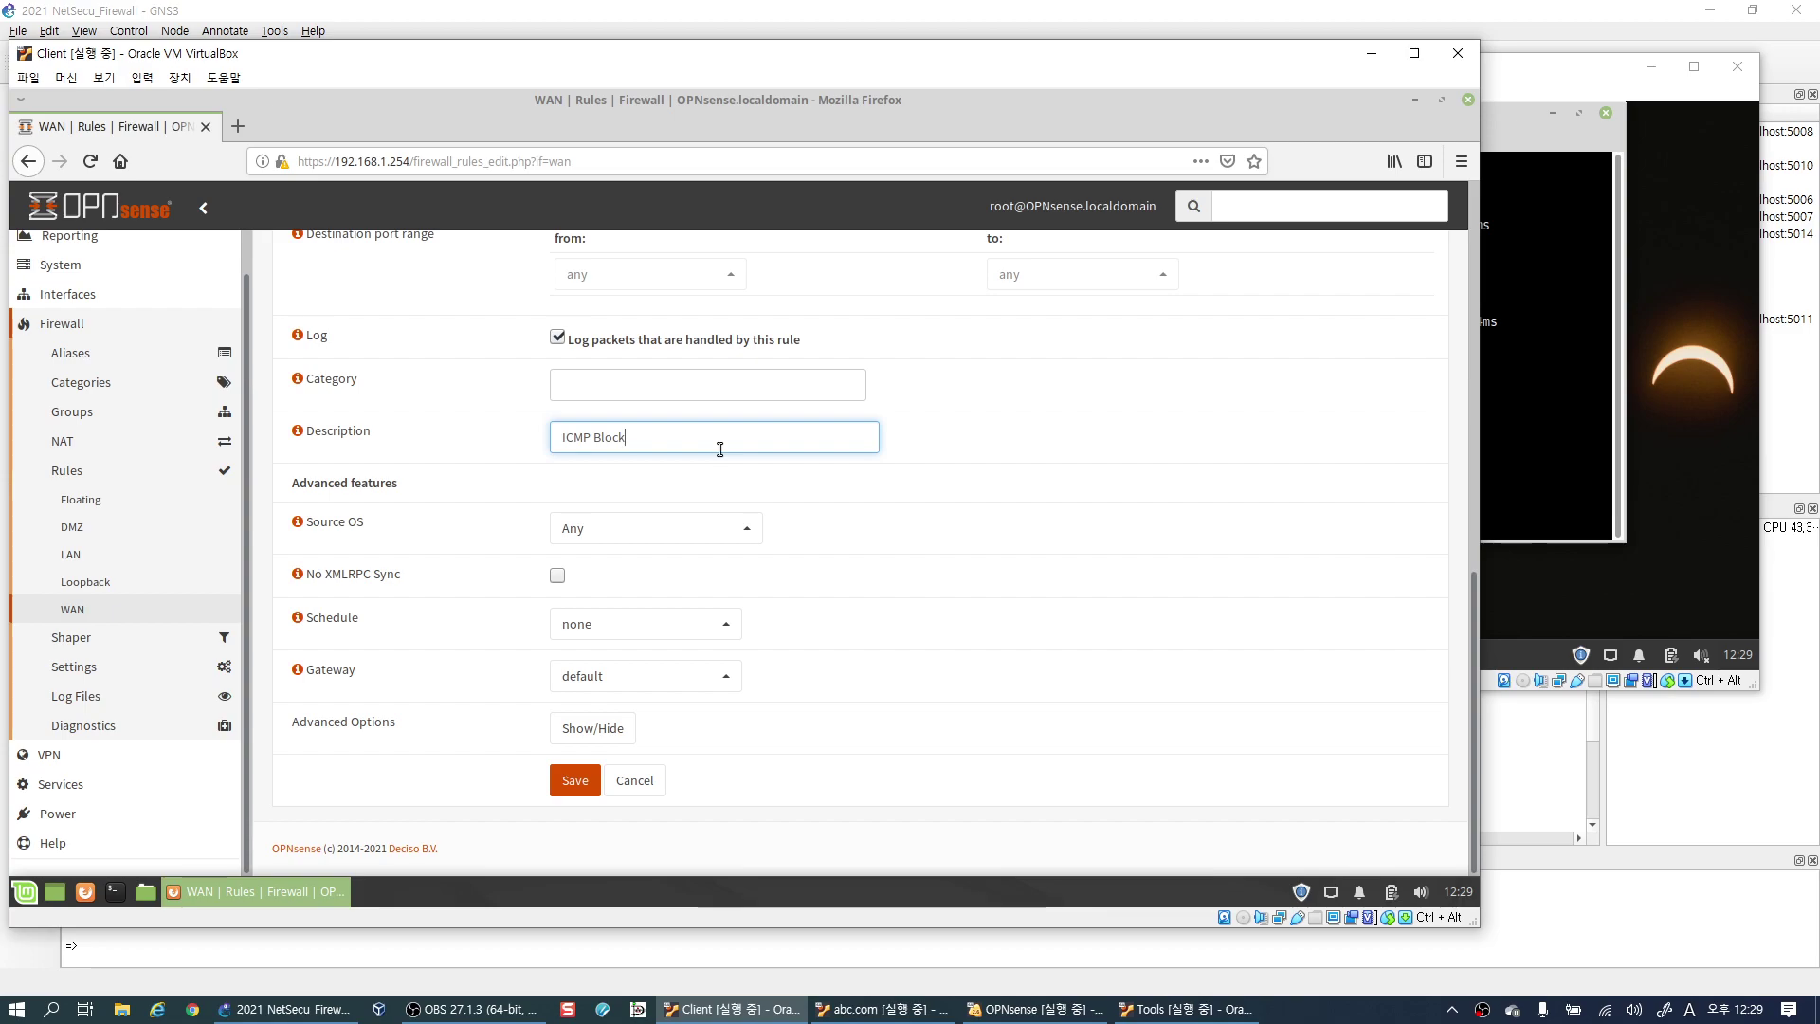
click(925, 446)
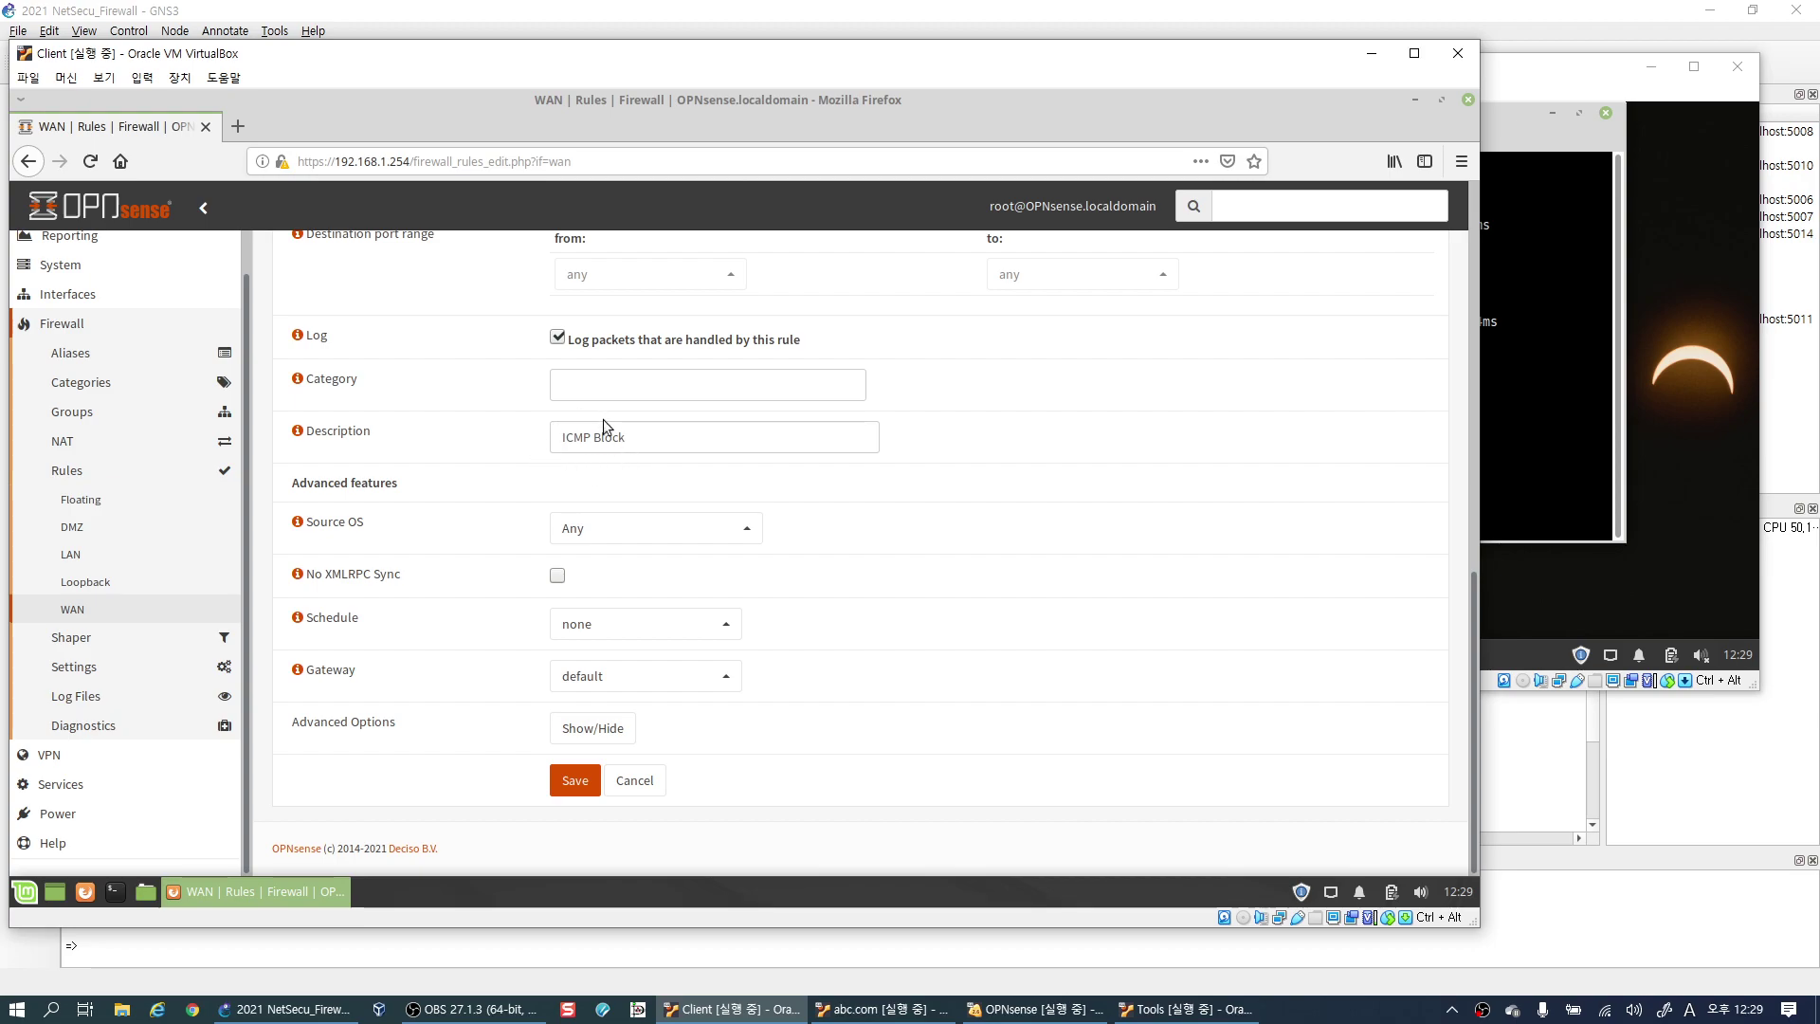
click(575, 780)
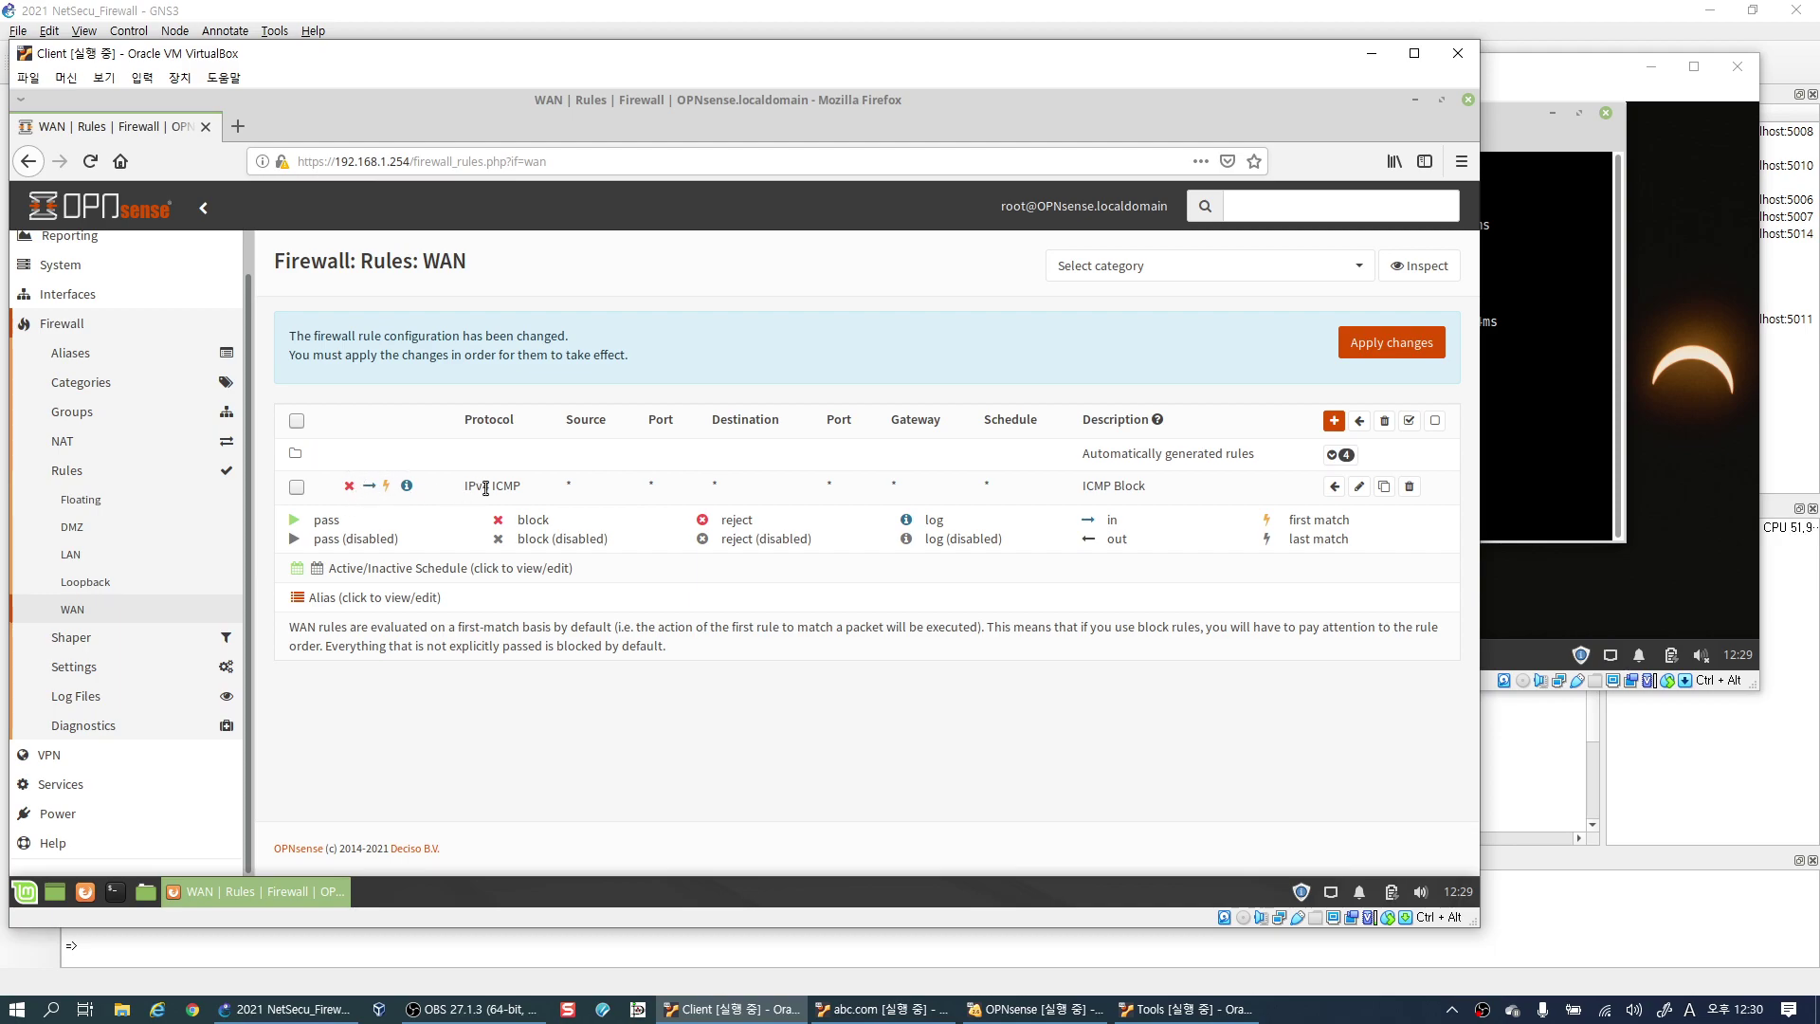
Check the ICMP Block entry in the WAN rule list and apply the firewall changes.
drag(1088, 485, 1156, 492)
click(1221, 489)
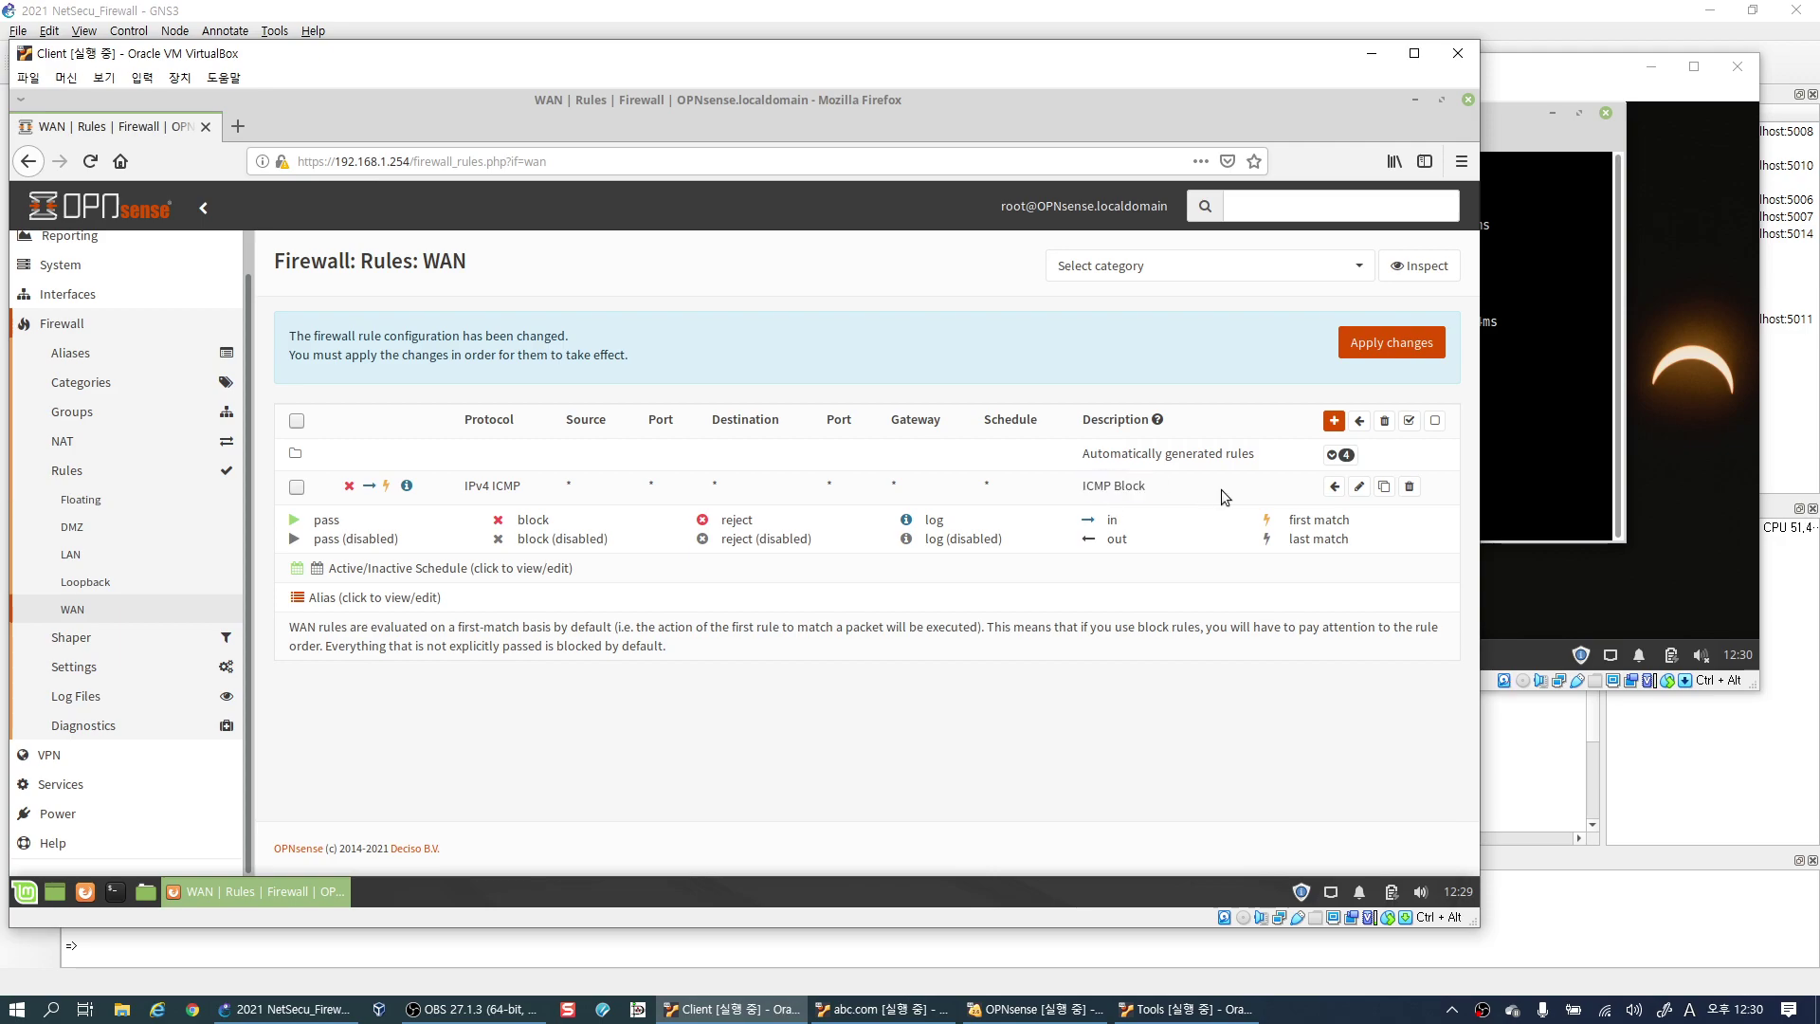
click(1383, 350)
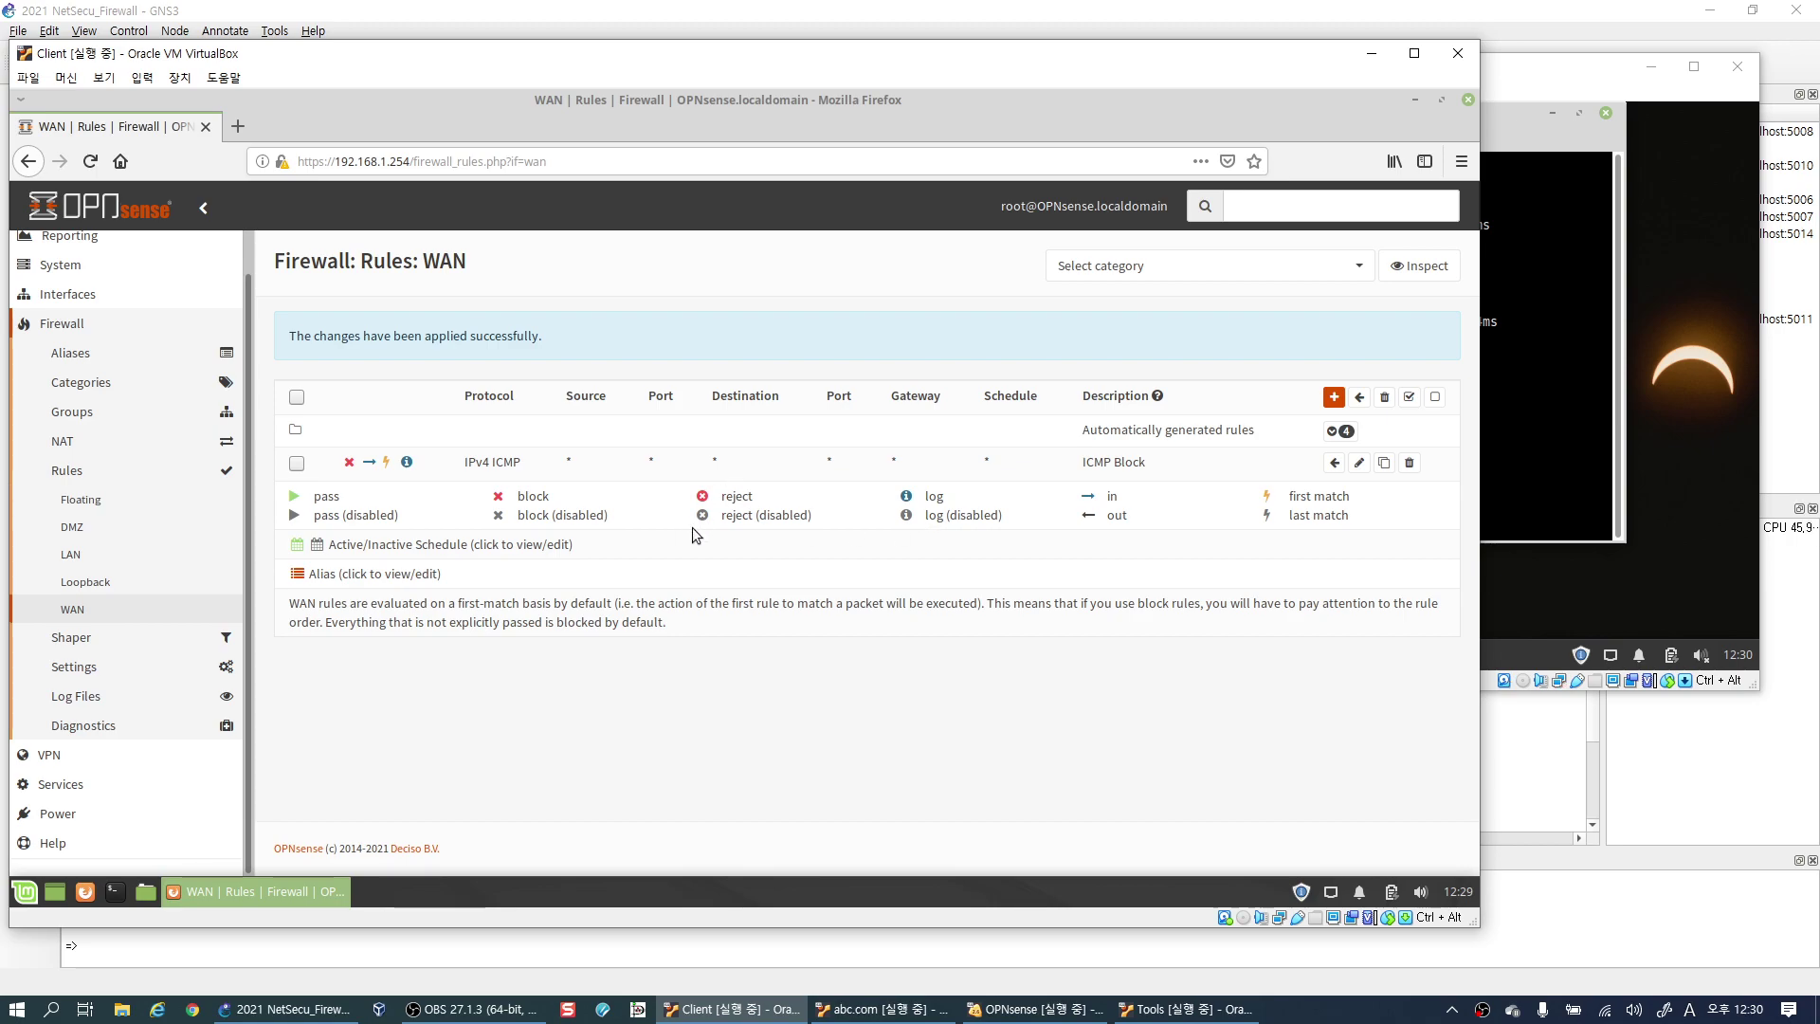
Look through the firewall log files in Live View and then in Plain View.
click(86, 699)
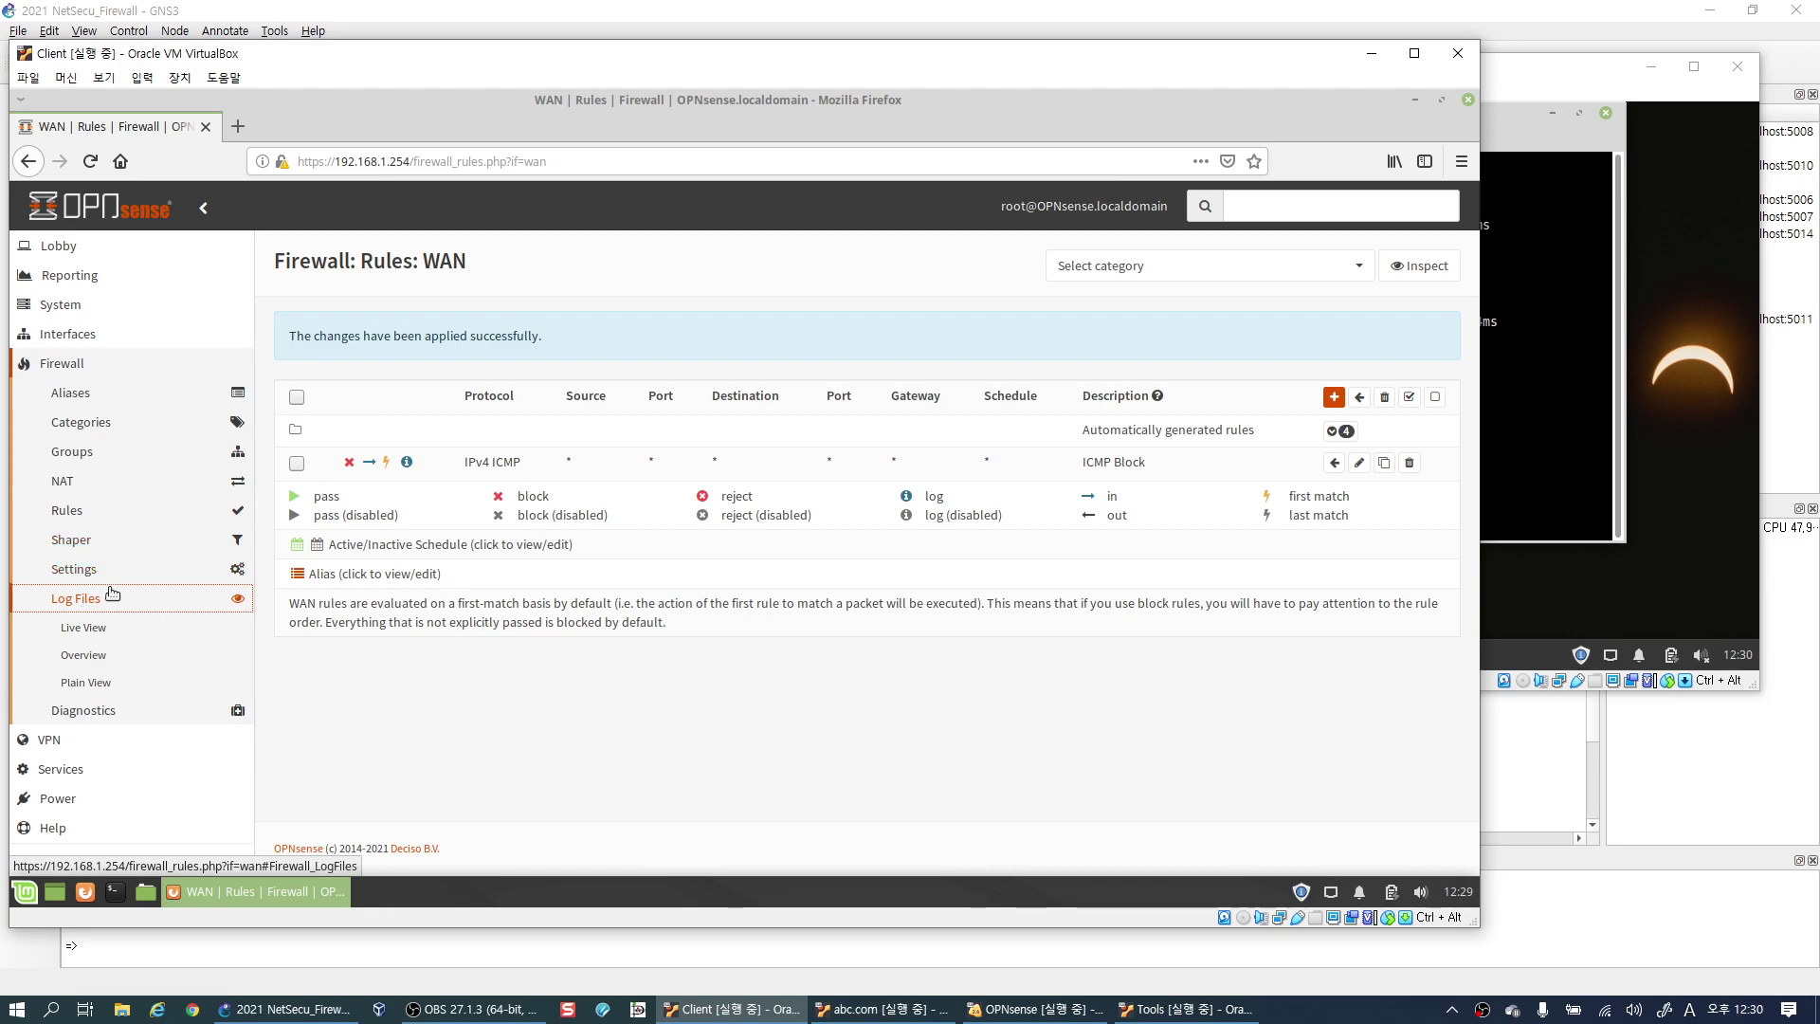
click(90, 635)
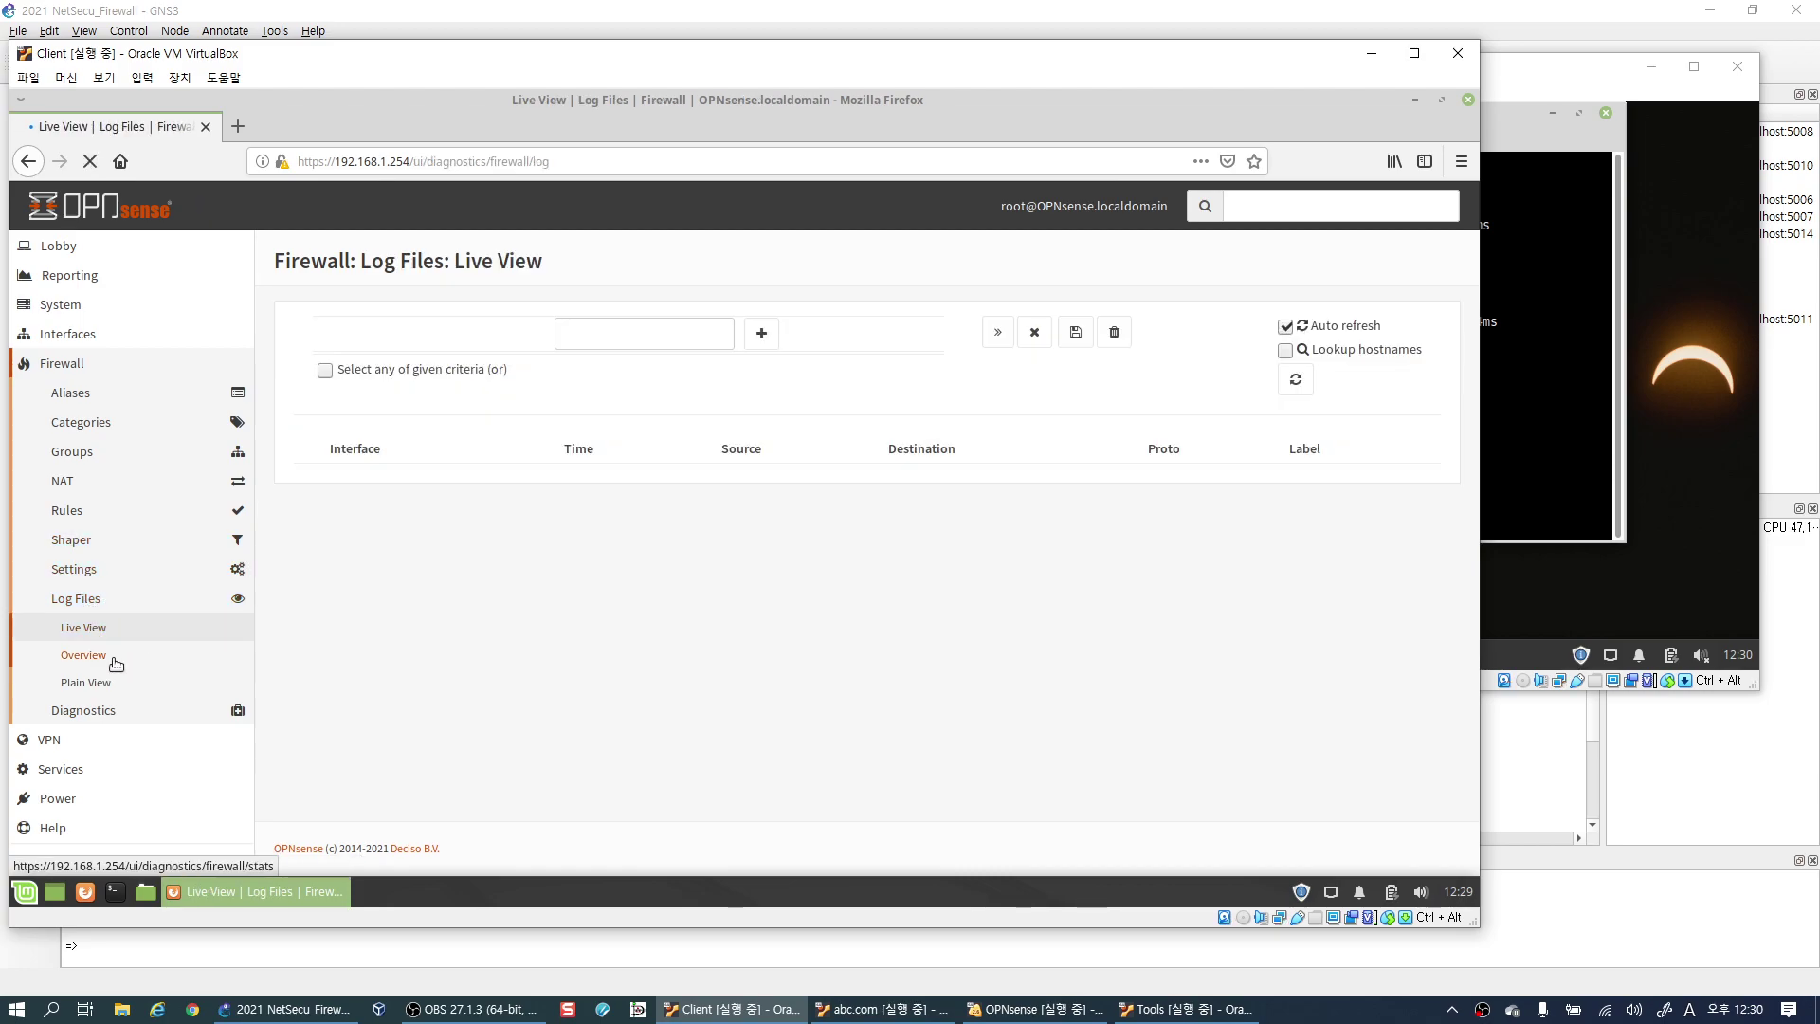
click(95, 682)
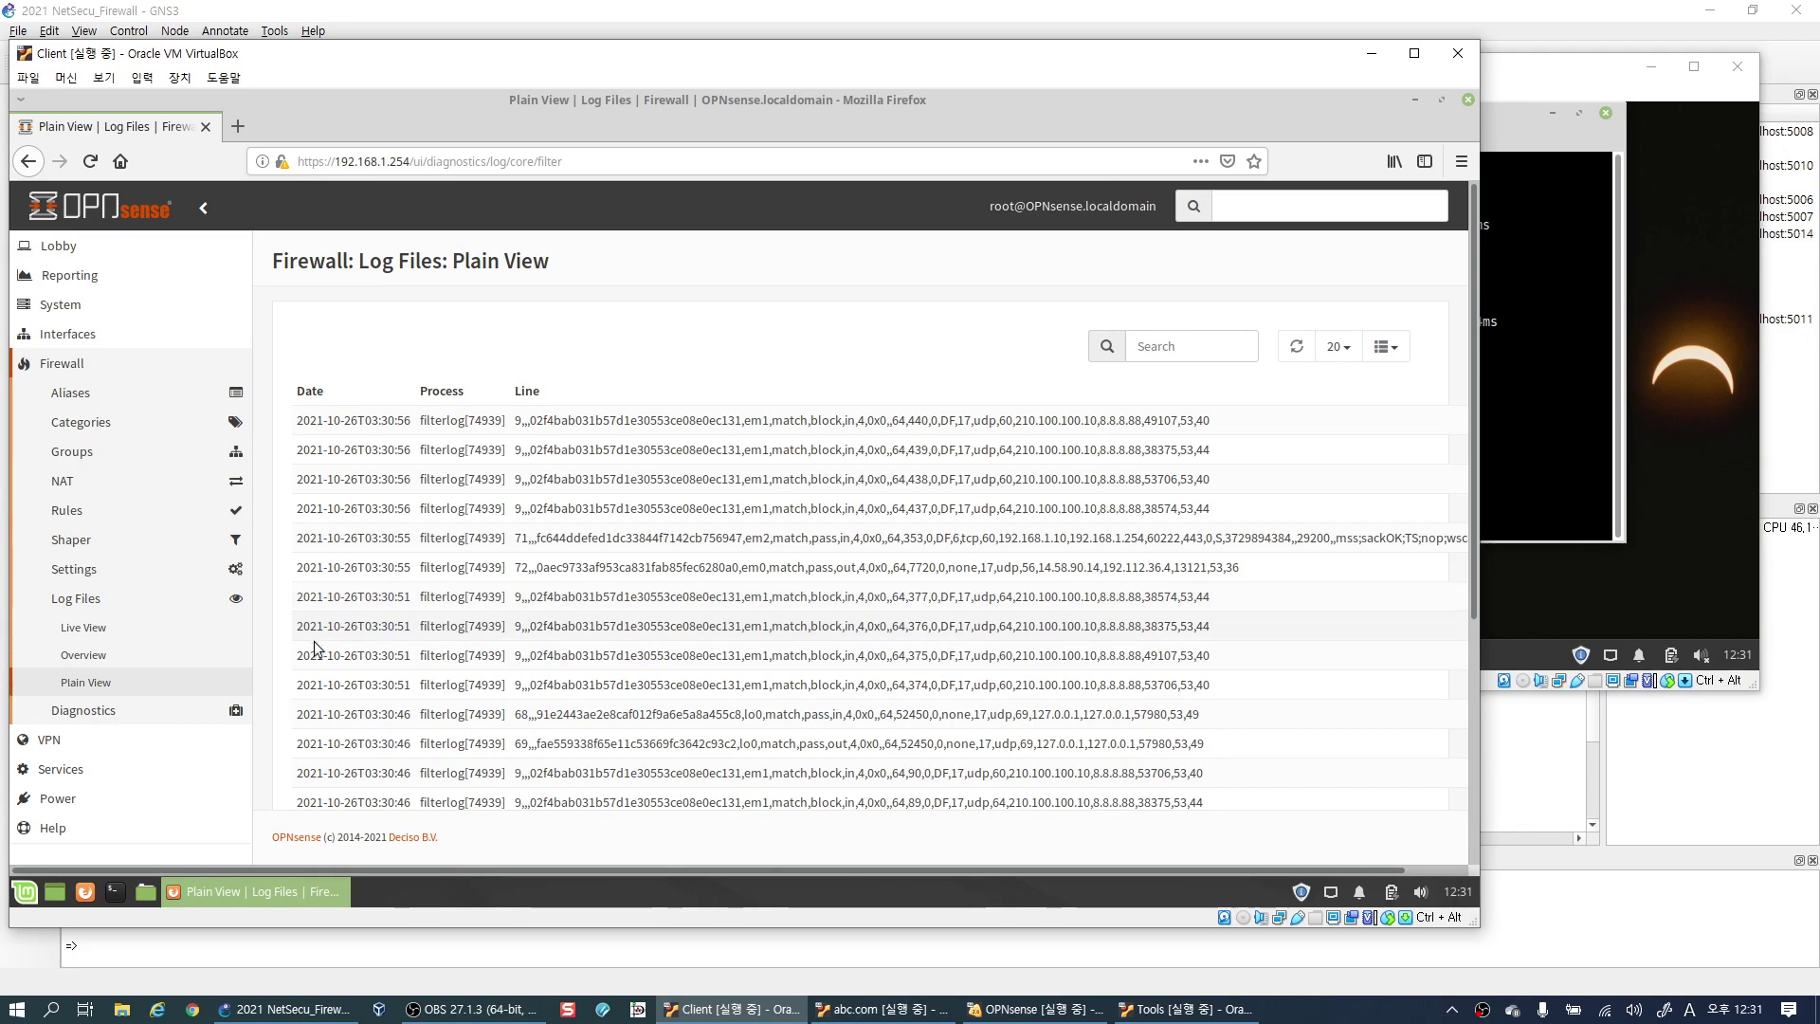
Review the firewall log Overview charts for actions, interfaces and protocols.
click(83, 656)
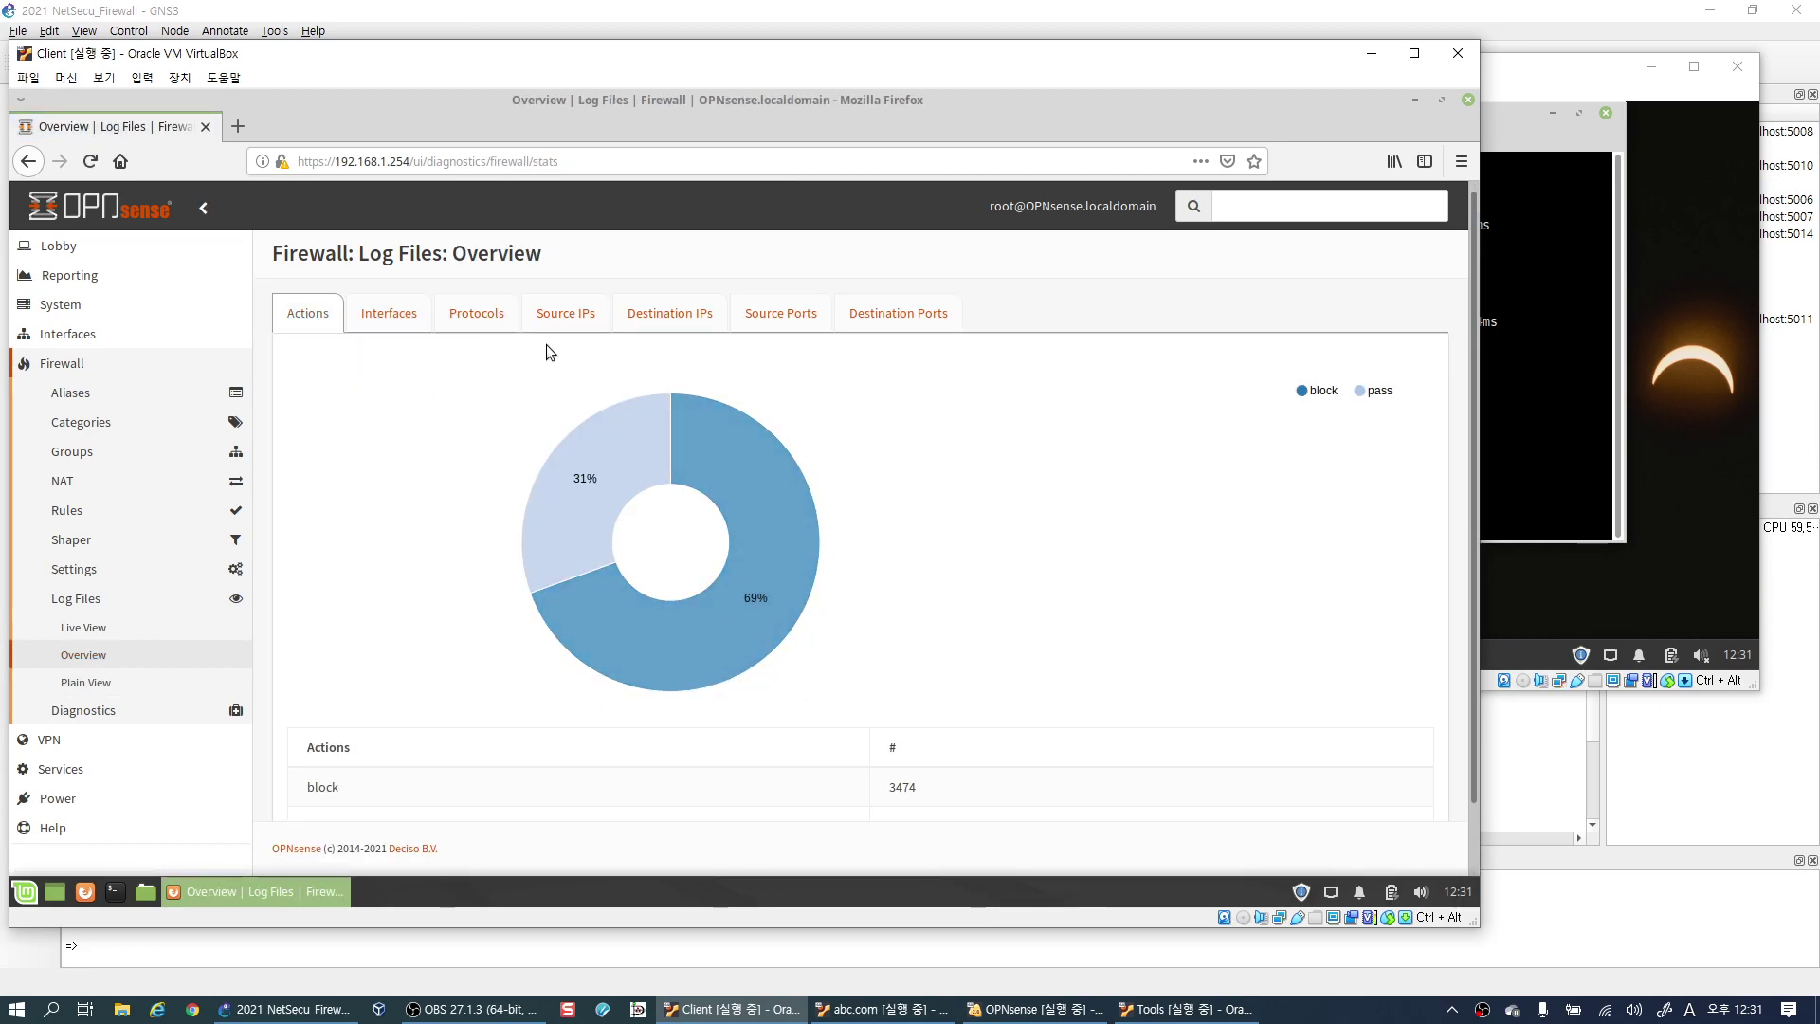
mouse_move(575, 497)
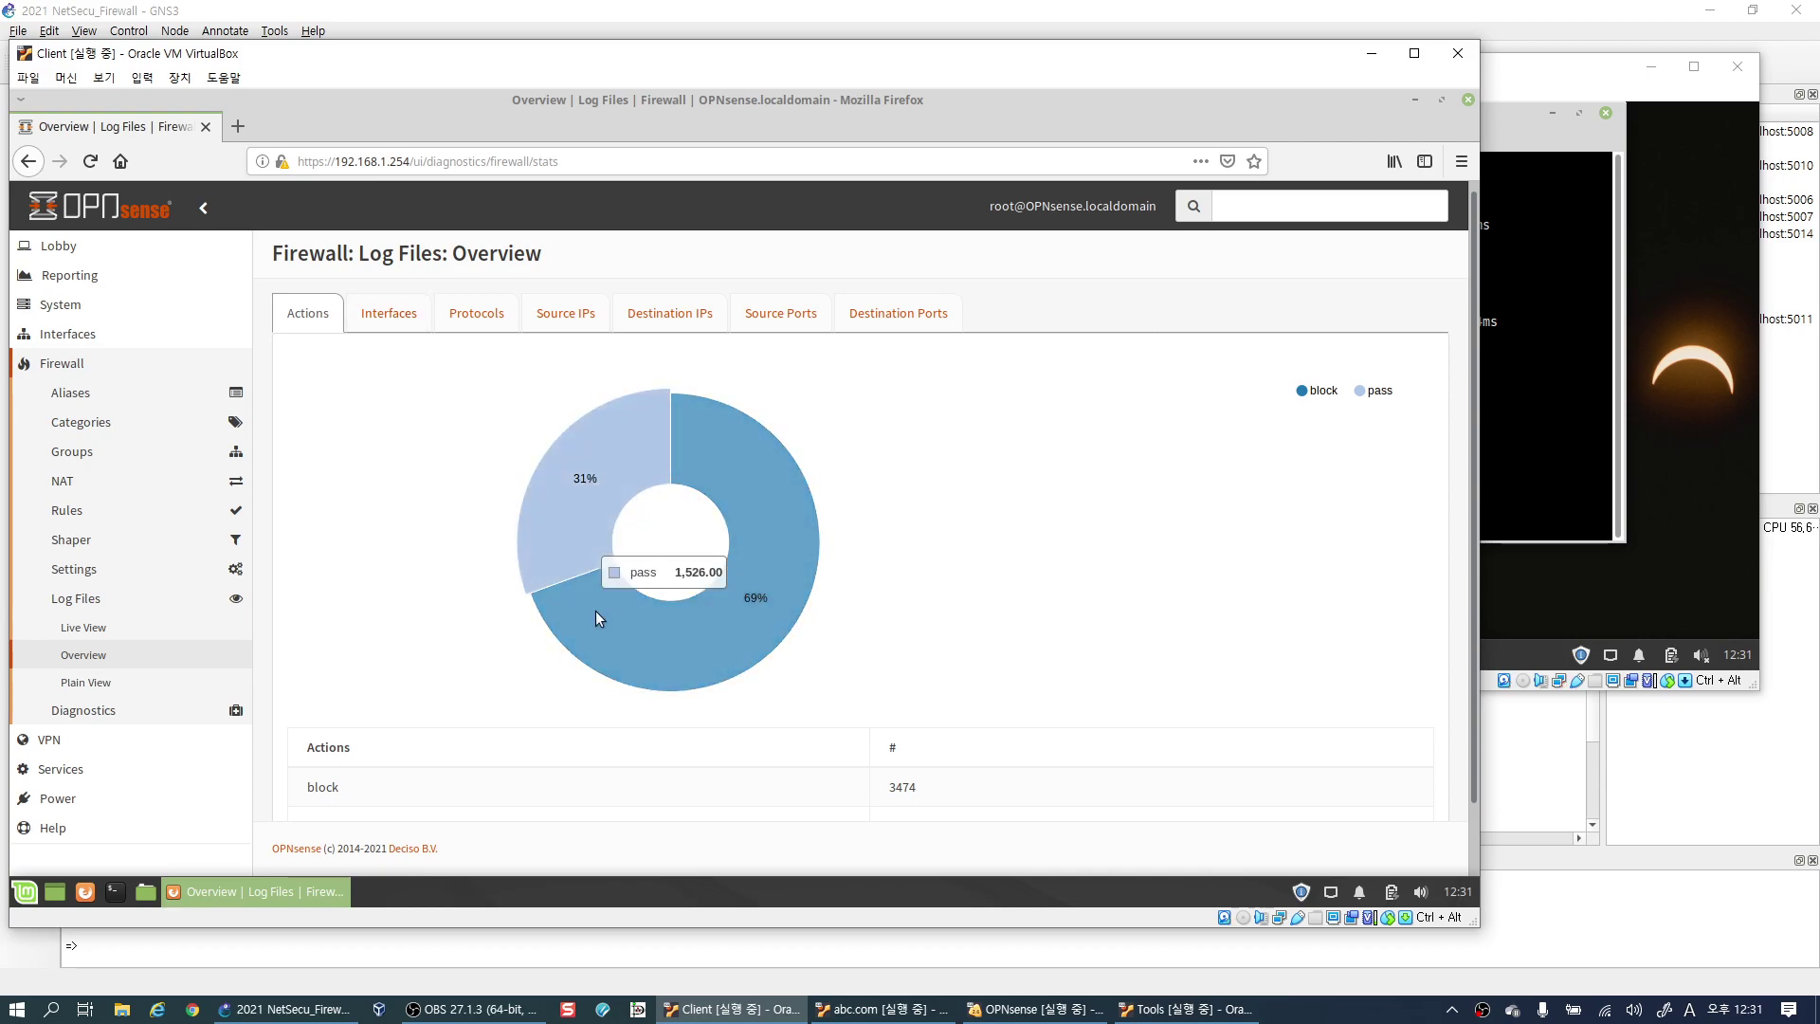
click(393, 319)
click(491, 326)
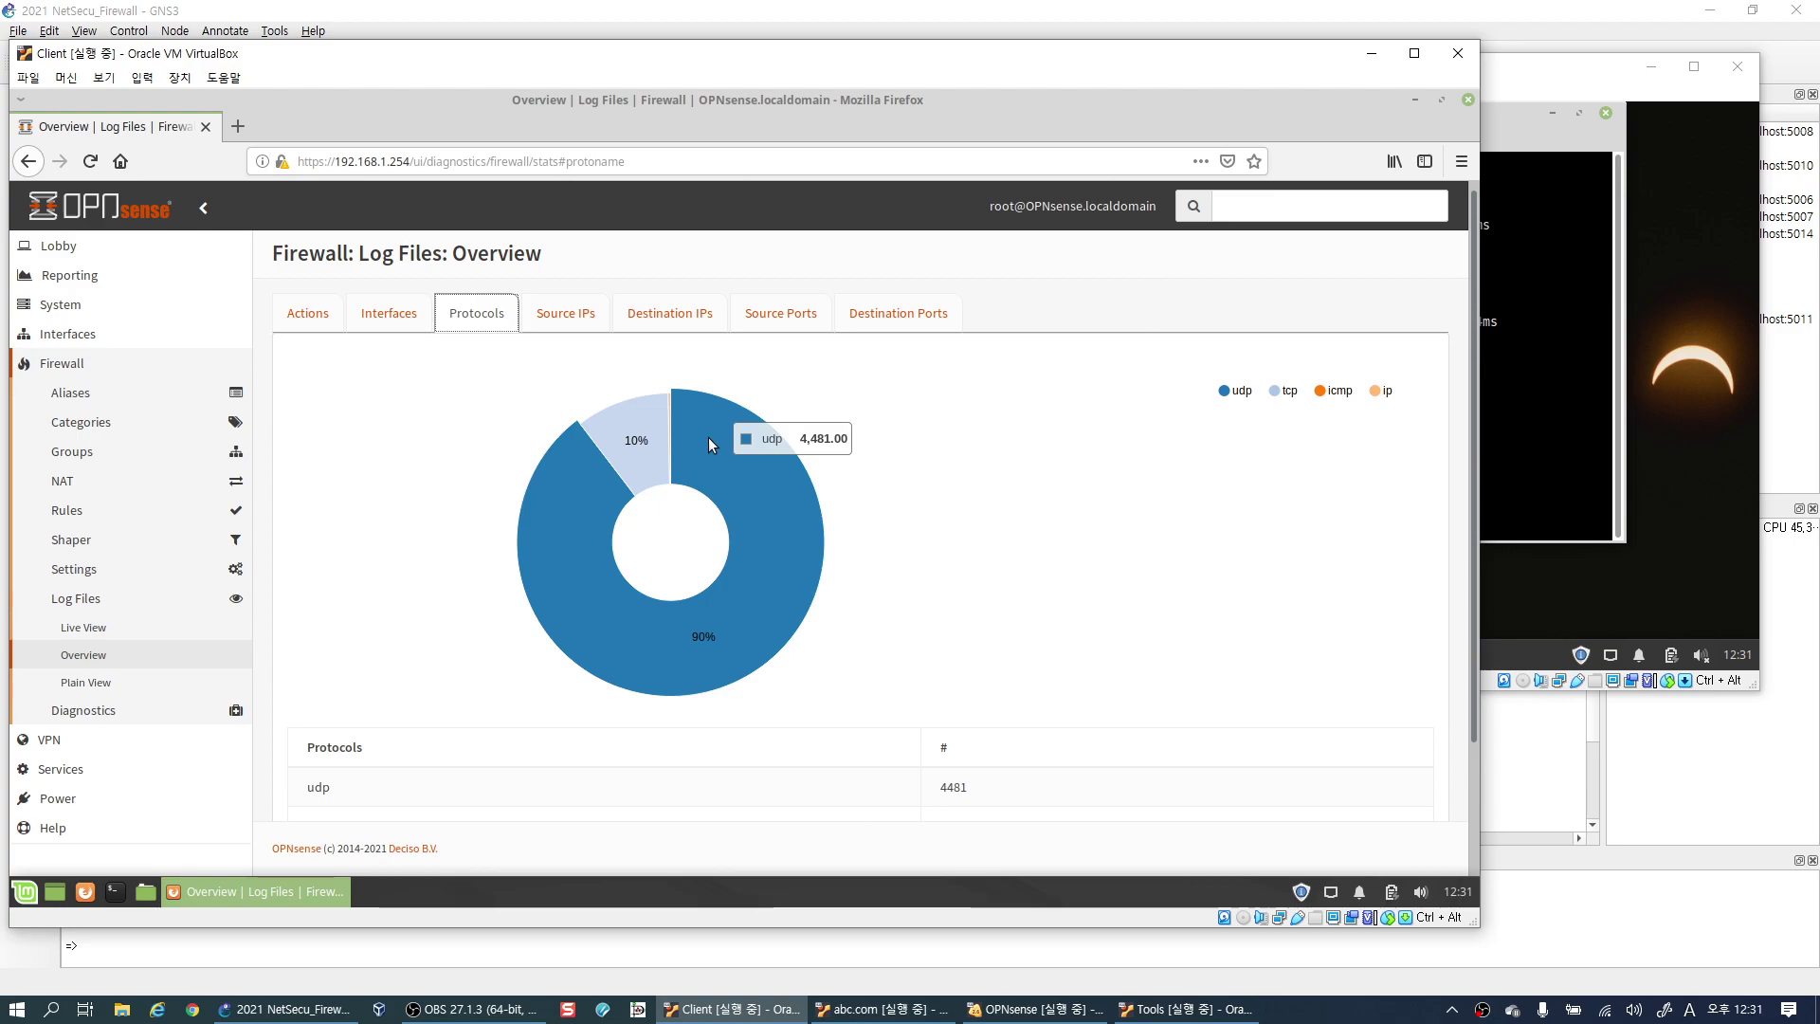
Compare the live log with the plain log, examining the newest plain entry's interface, action, source and destination addresses.
click(83, 641)
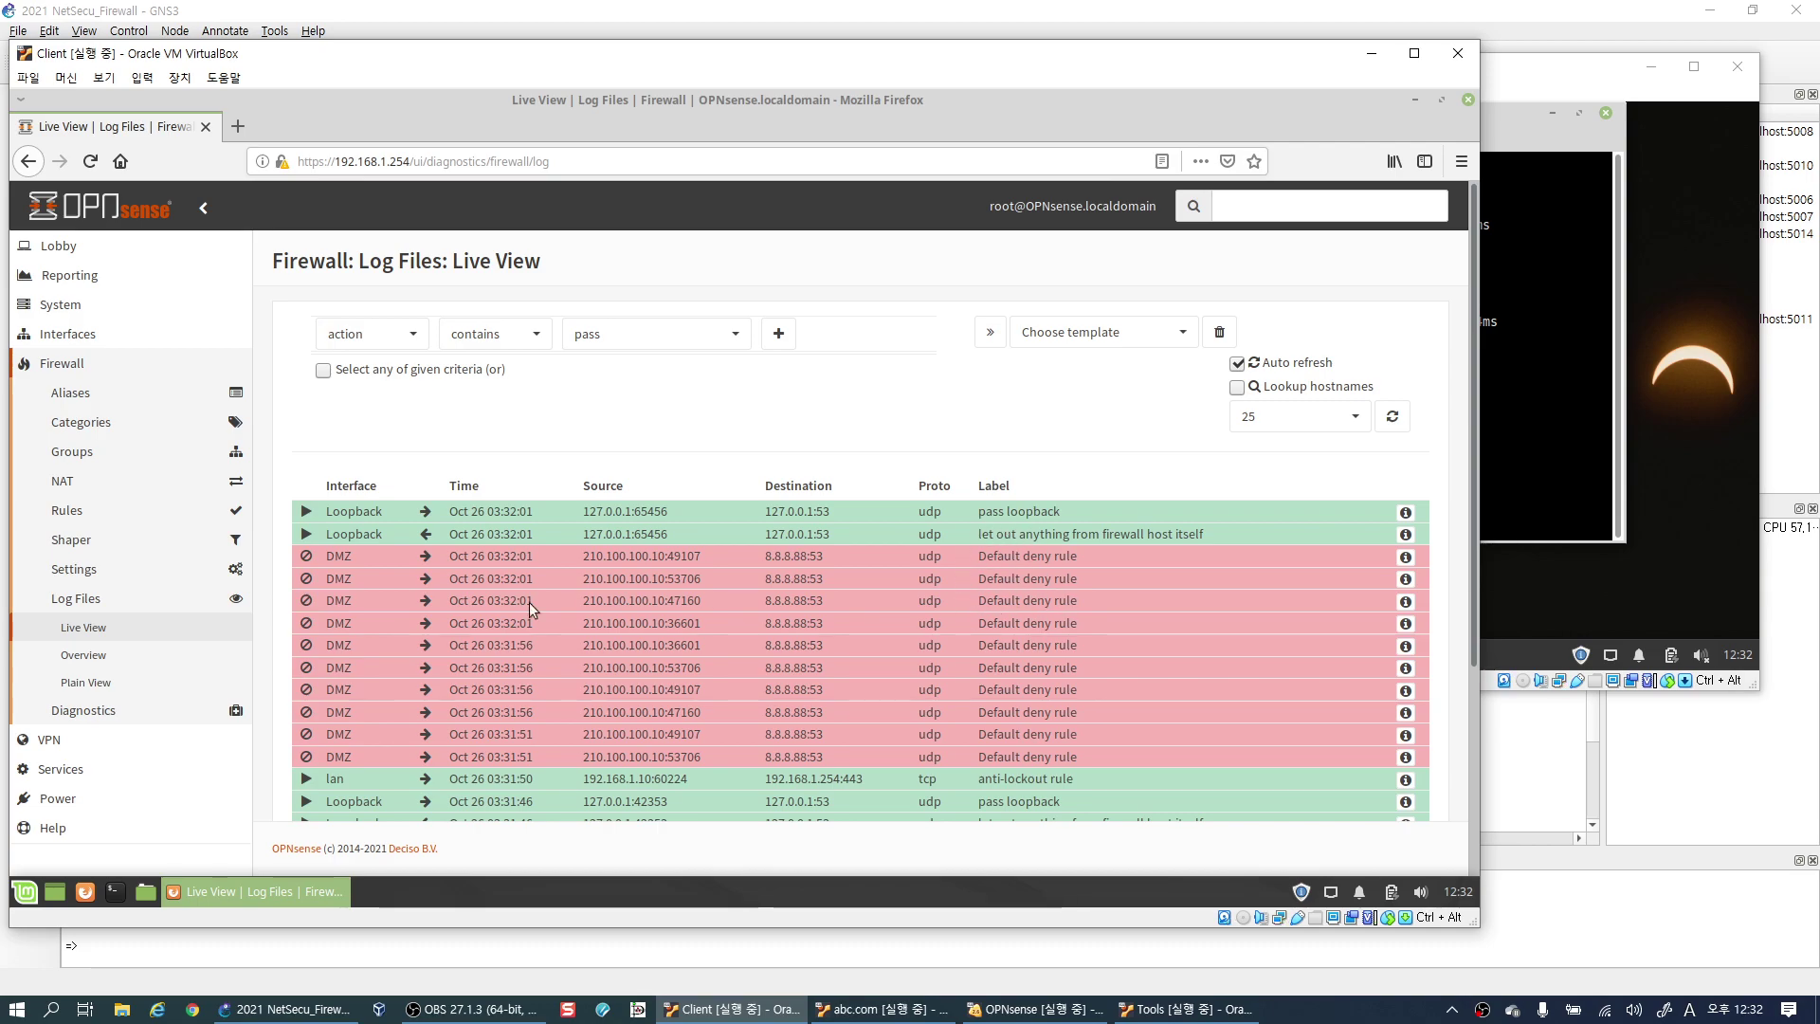
click(95, 682)
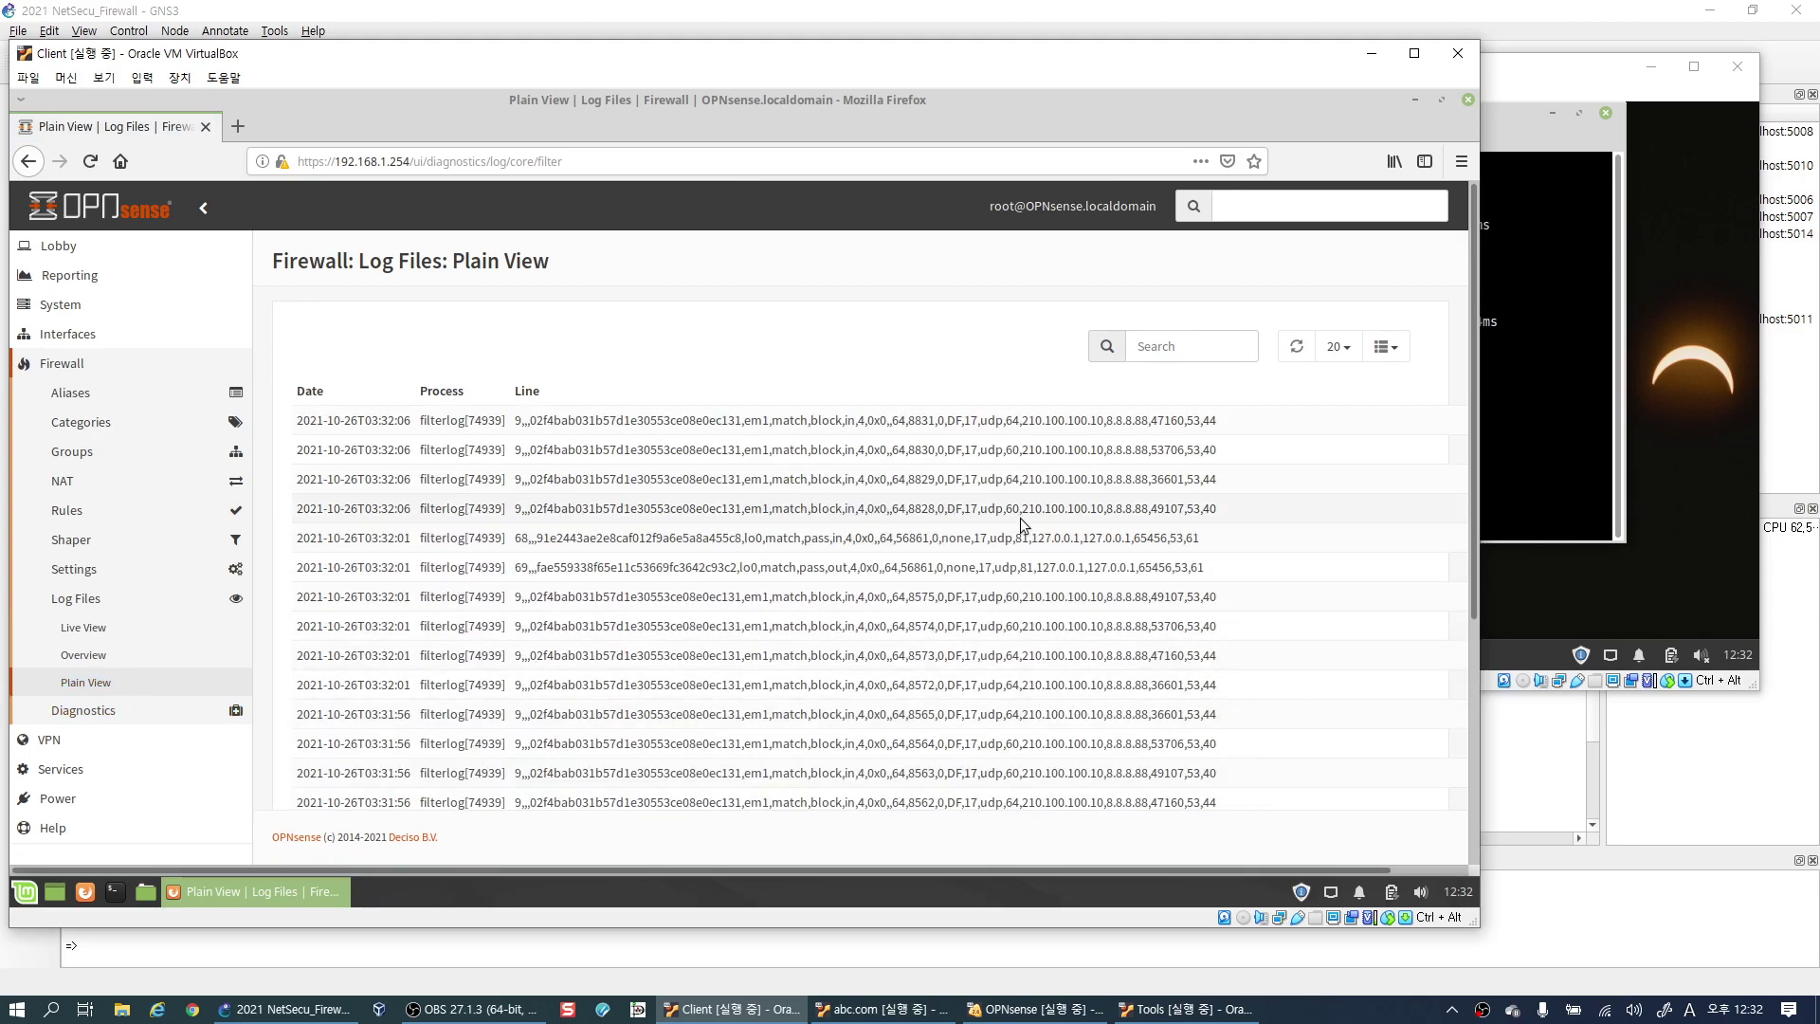
drag(1022, 420, 1215, 418)
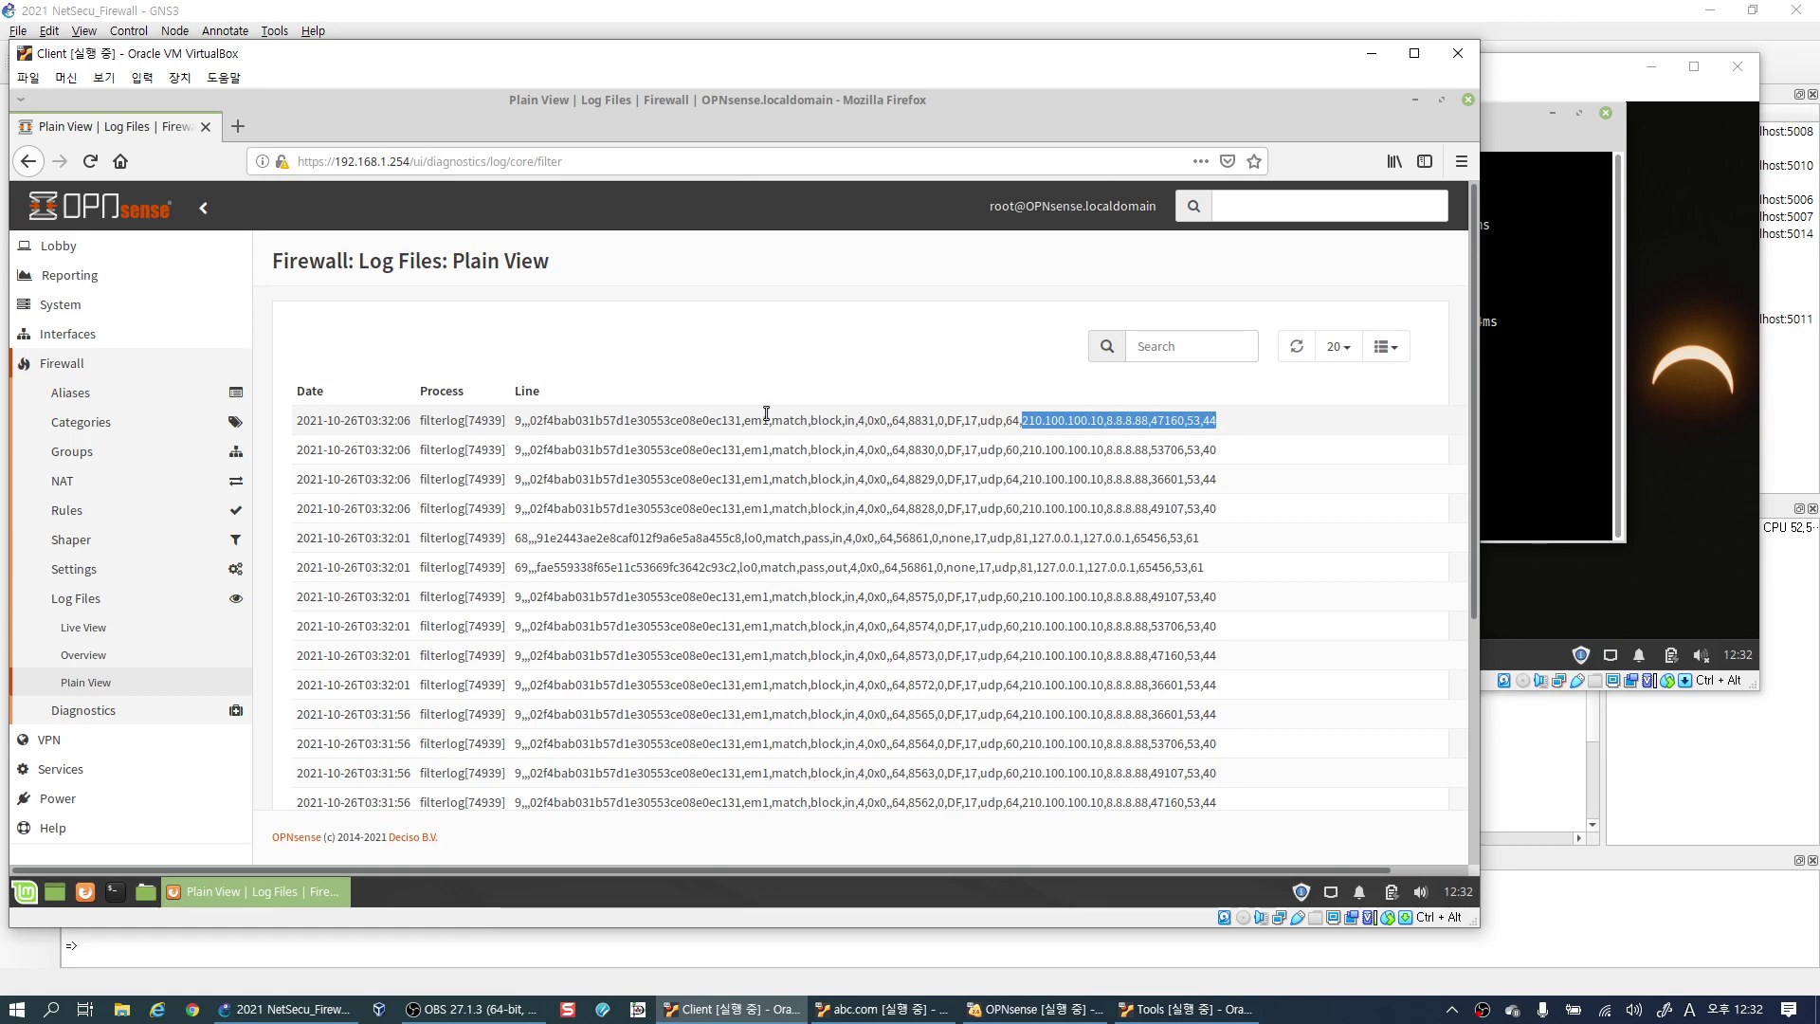
drag(743, 420, 1147, 420)
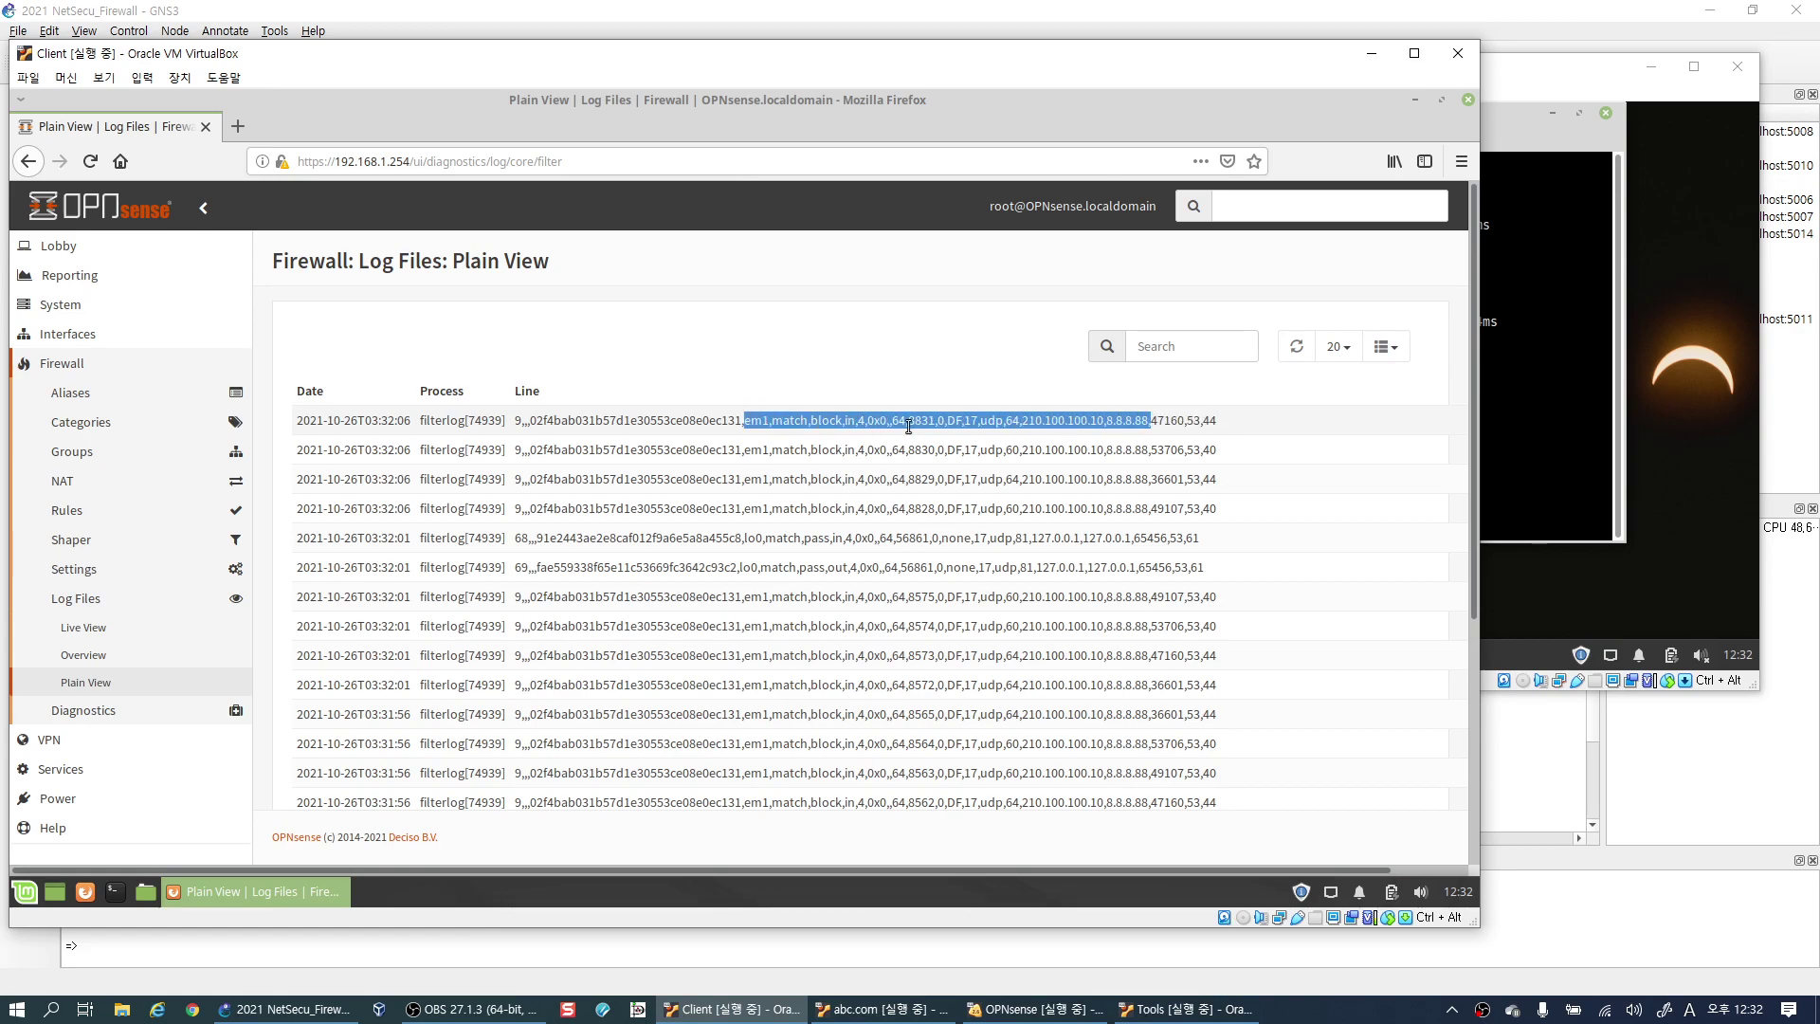
click(834, 420)
double_click(813, 419)
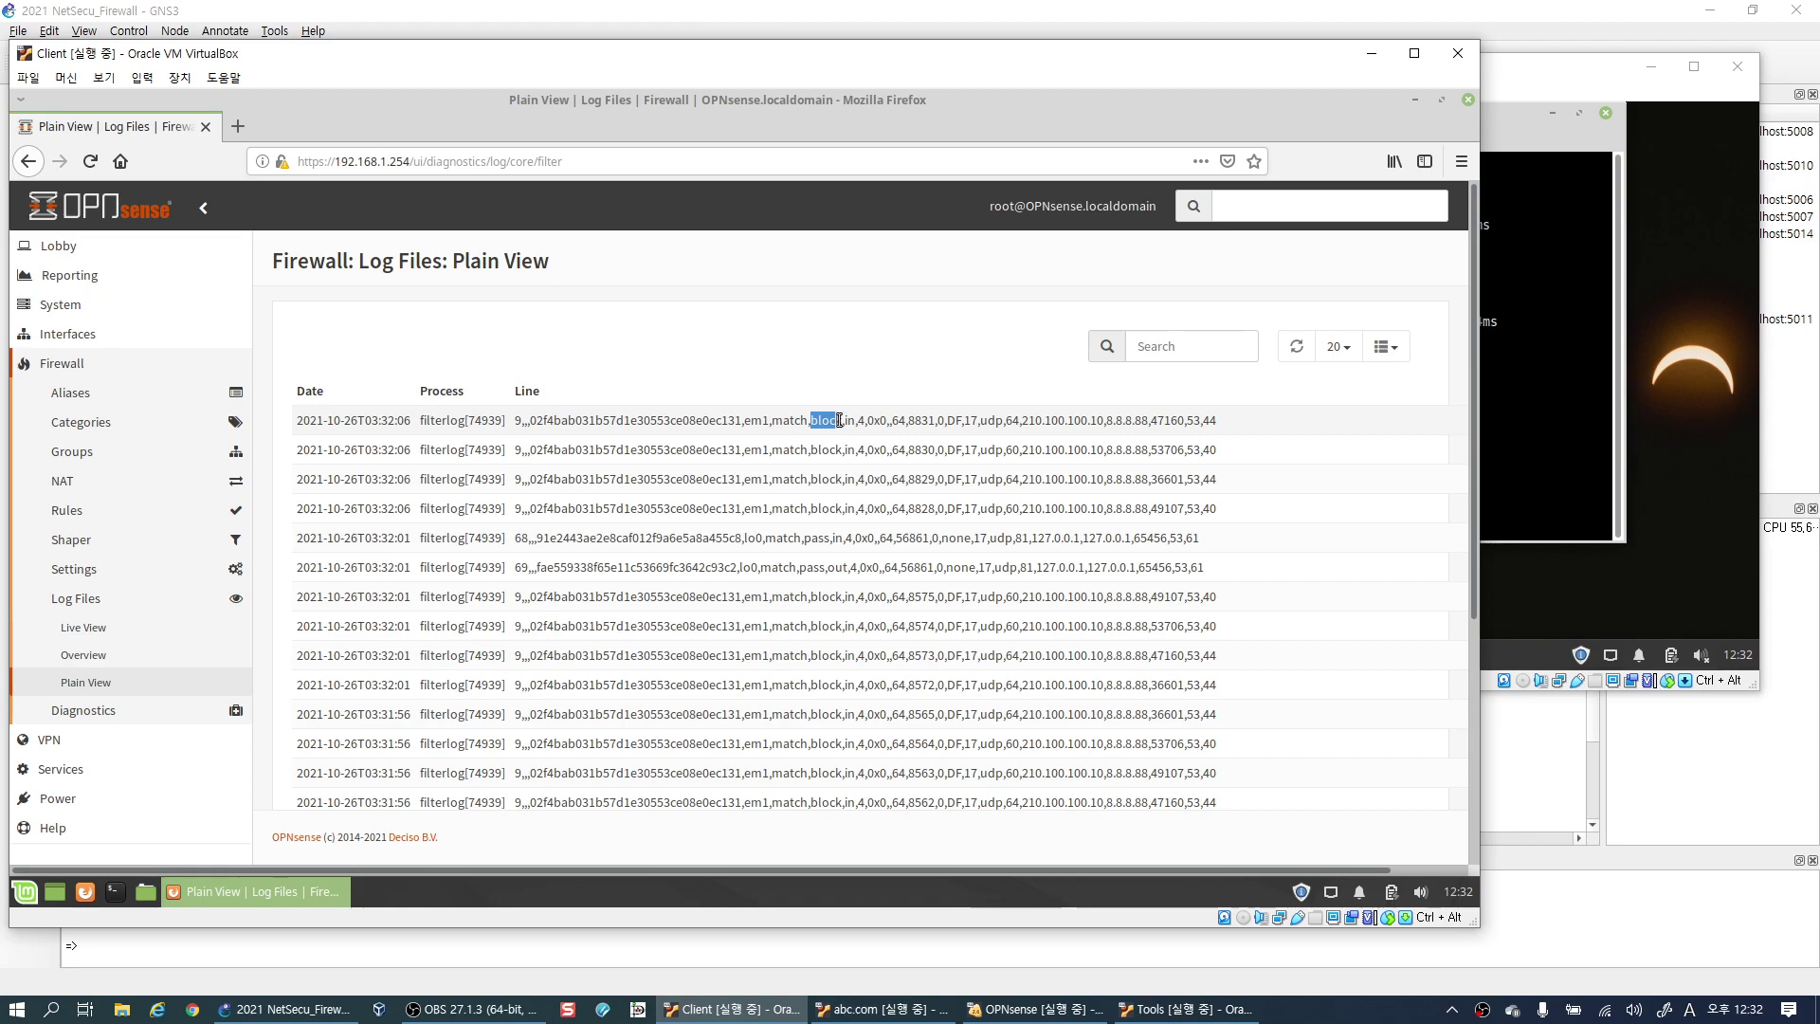
click(845, 420)
click(992, 423)
drag(993, 422, 1138, 420)
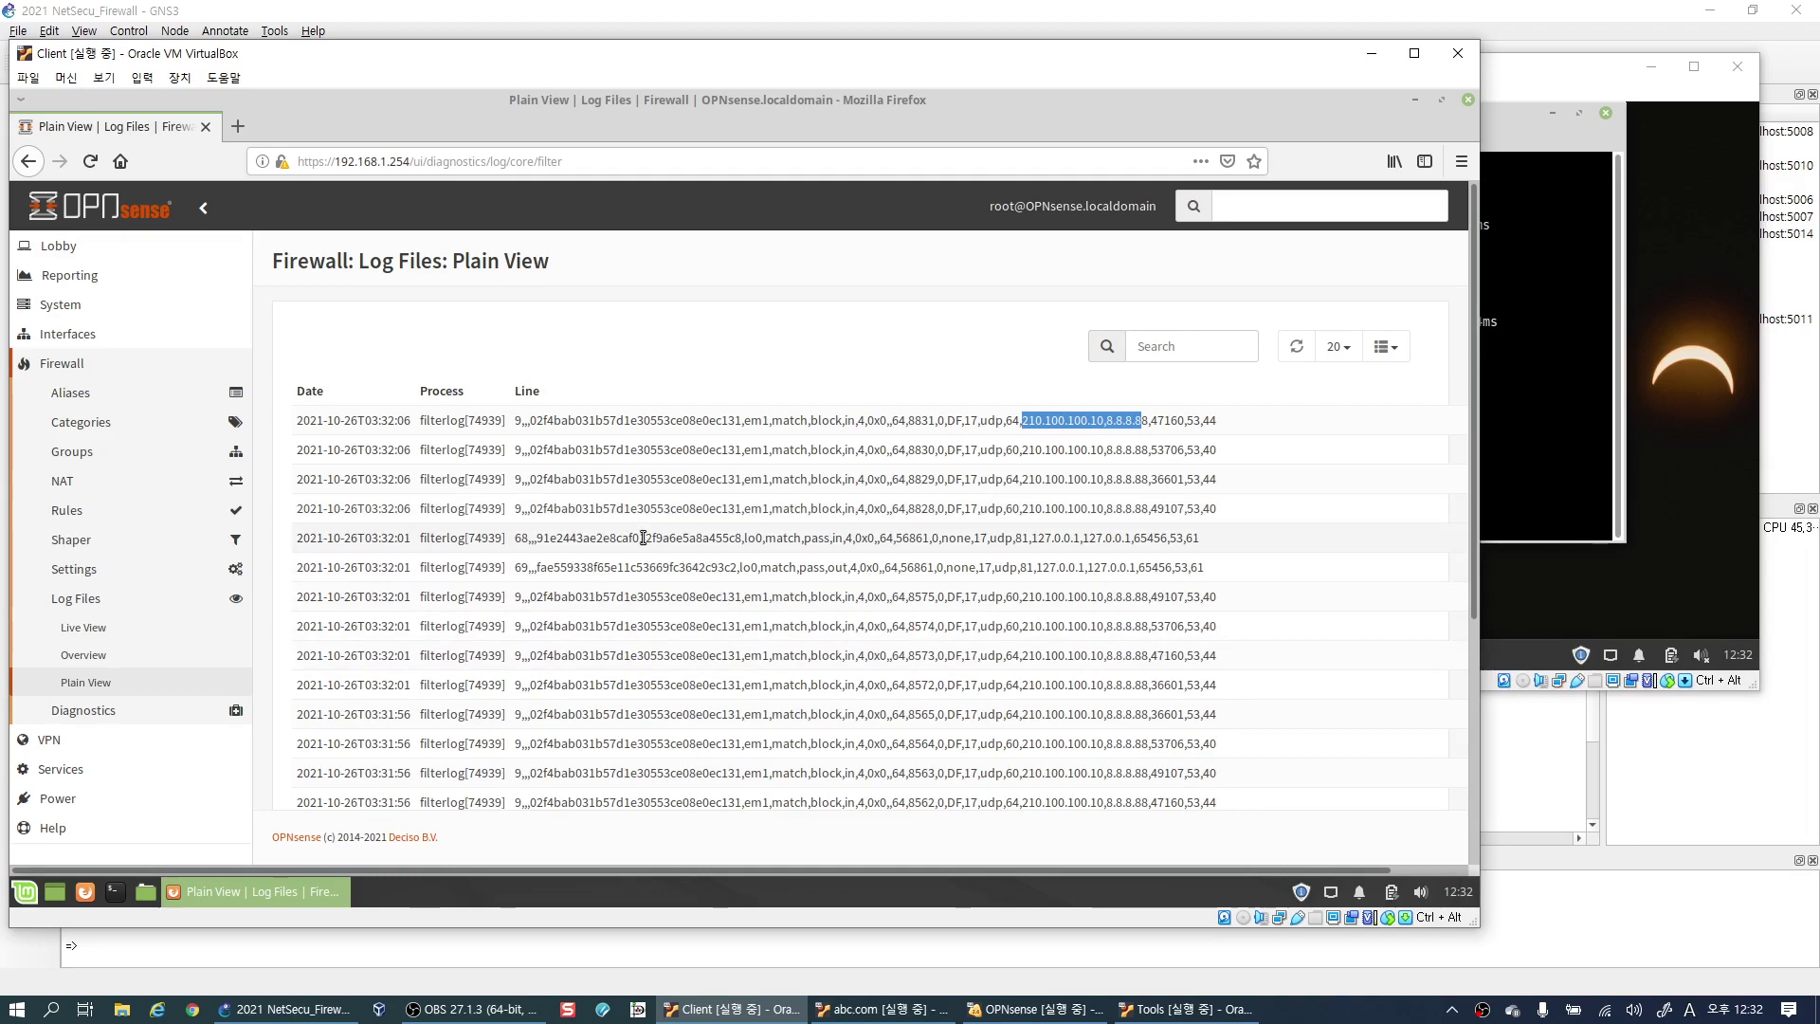
Open the firewall log's Live View and add a filter where action is block.
click(87, 628)
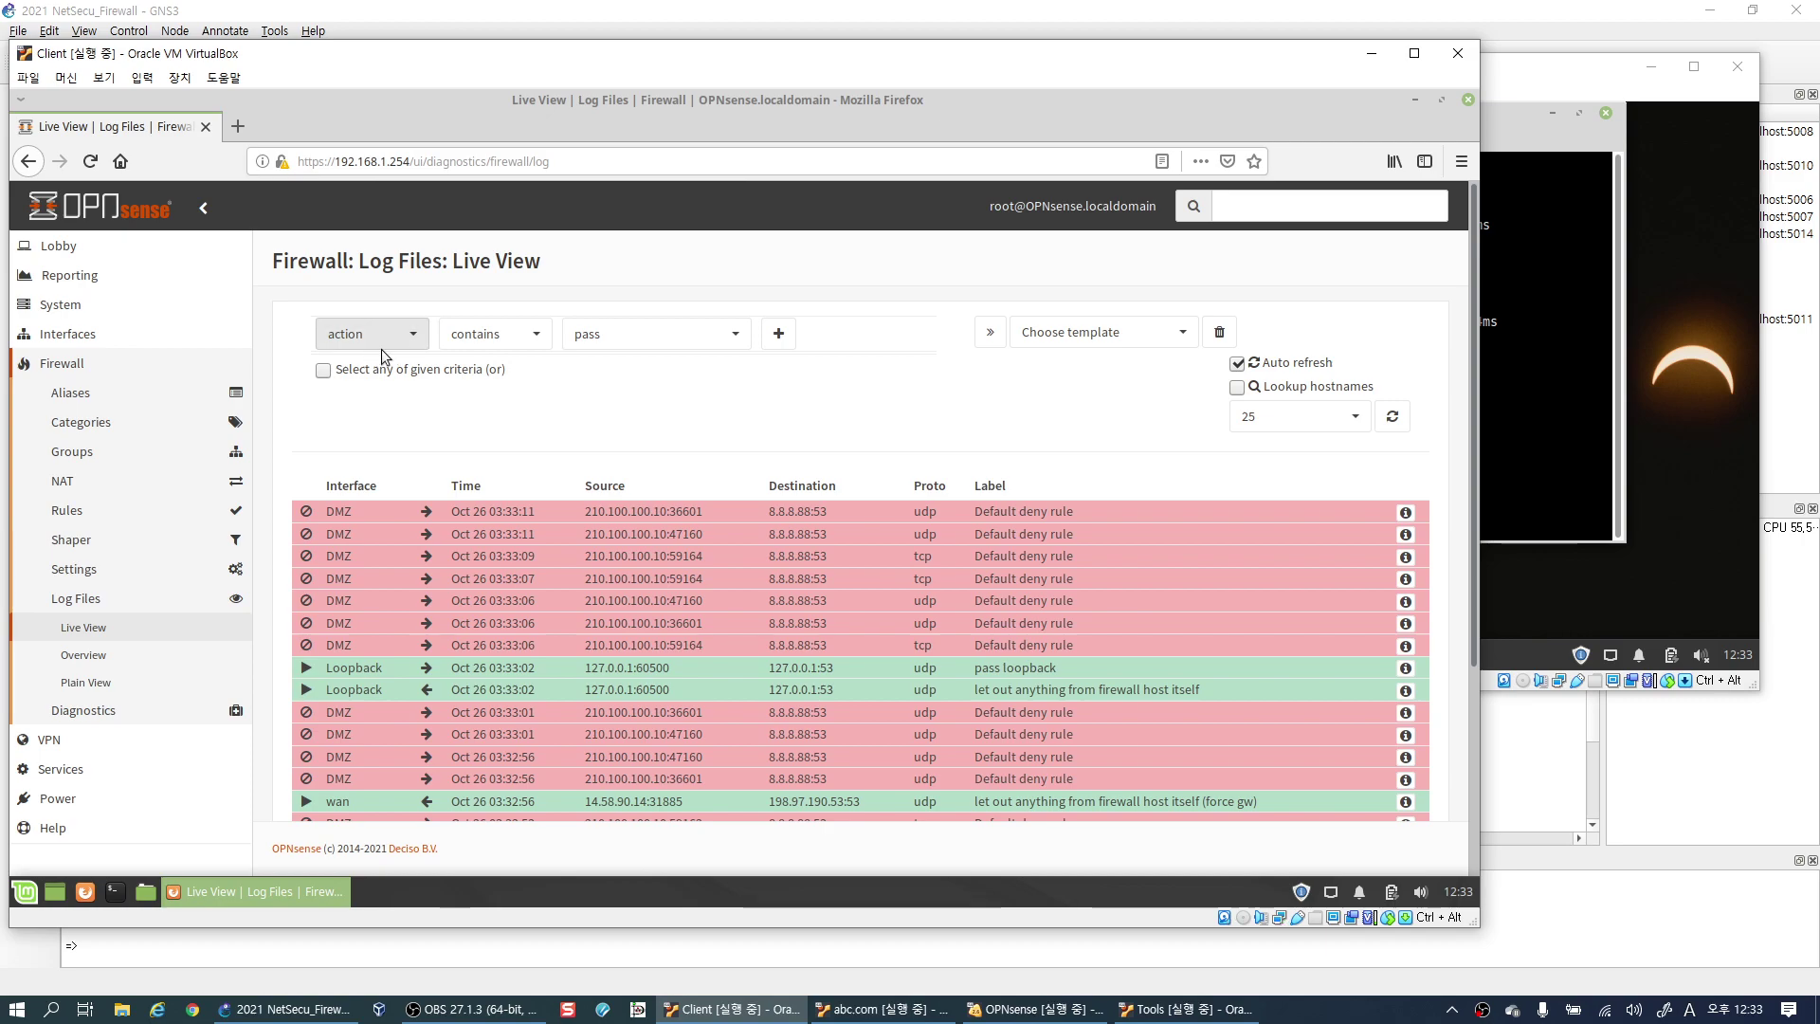
click(495, 336)
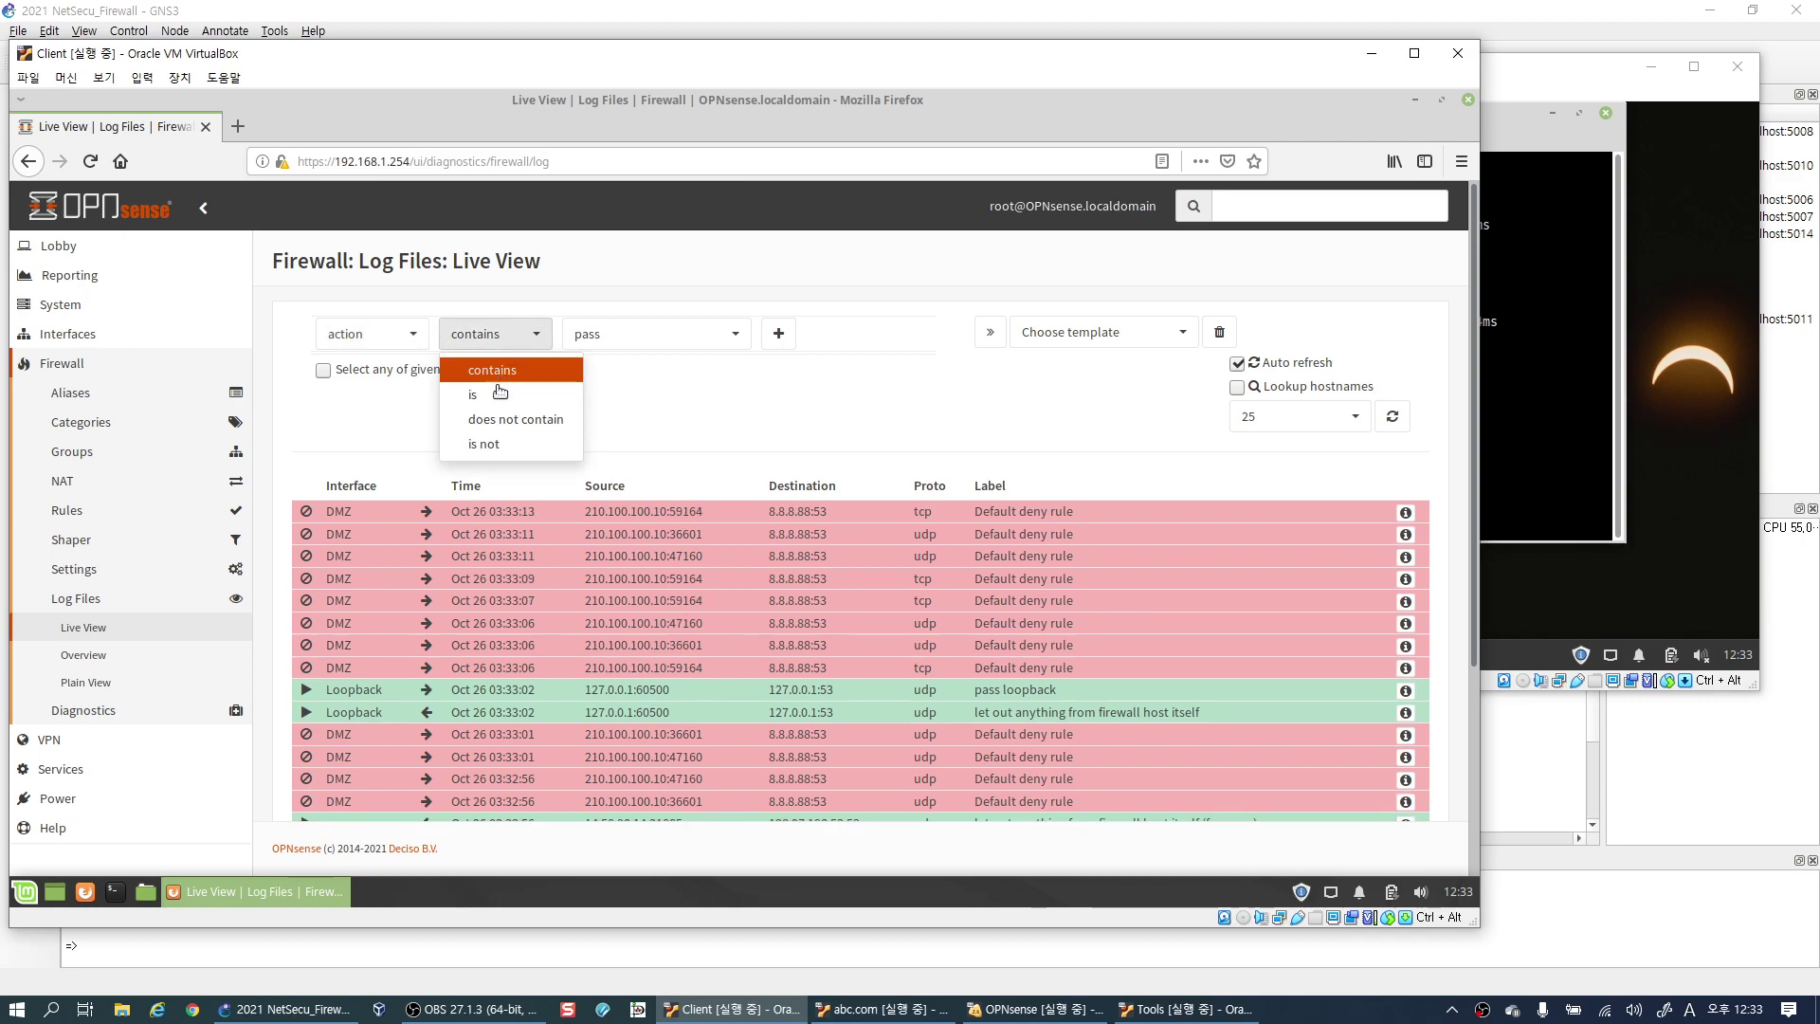
click(480, 396)
click(703, 350)
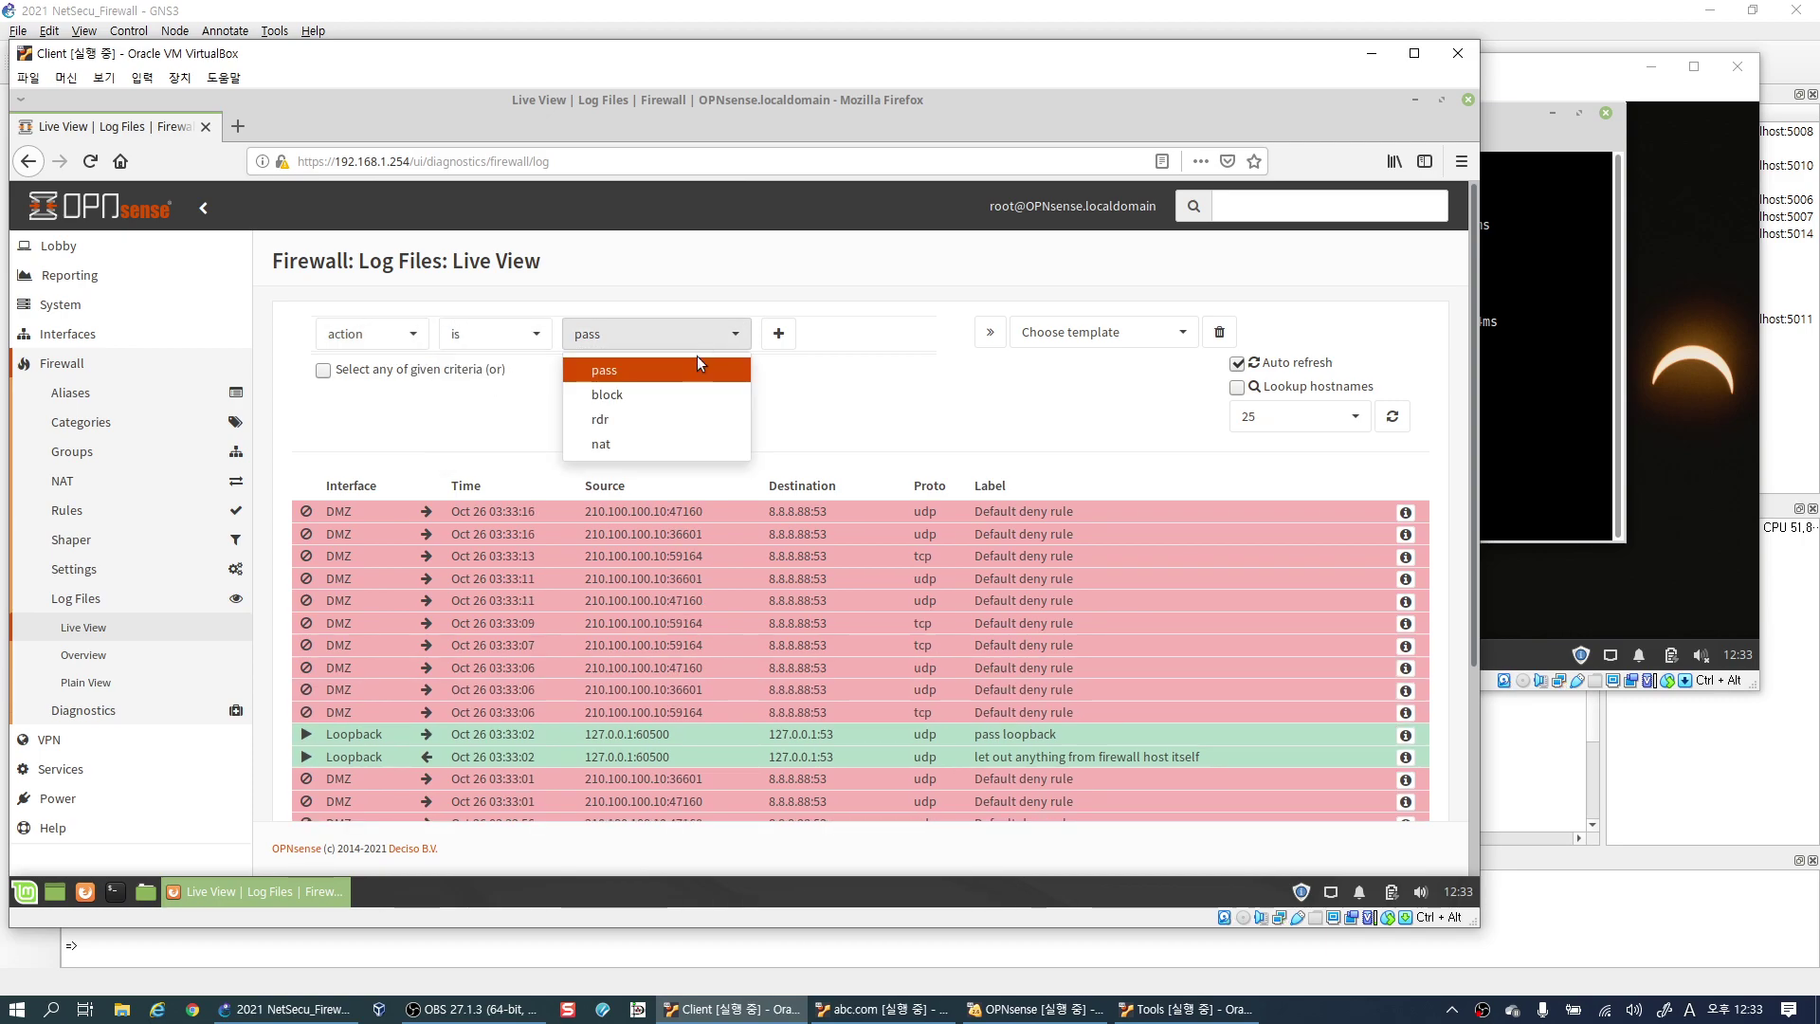
click(629, 395)
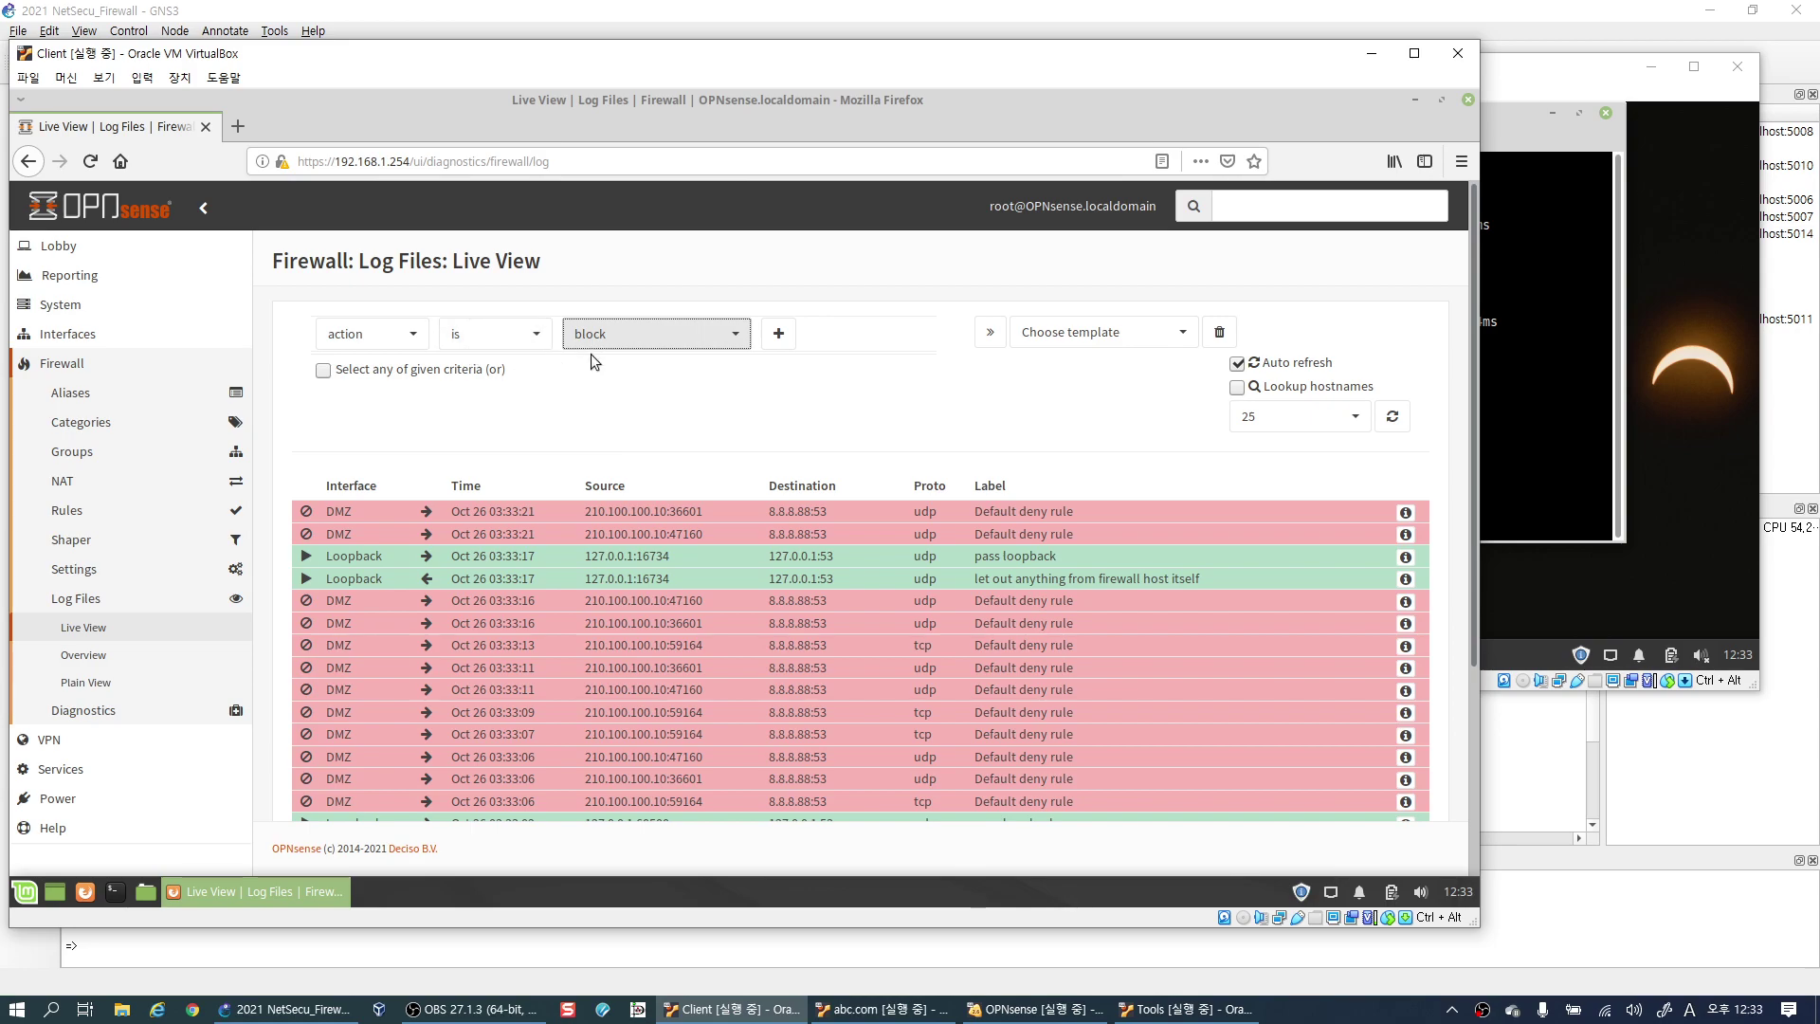
click(493, 333)
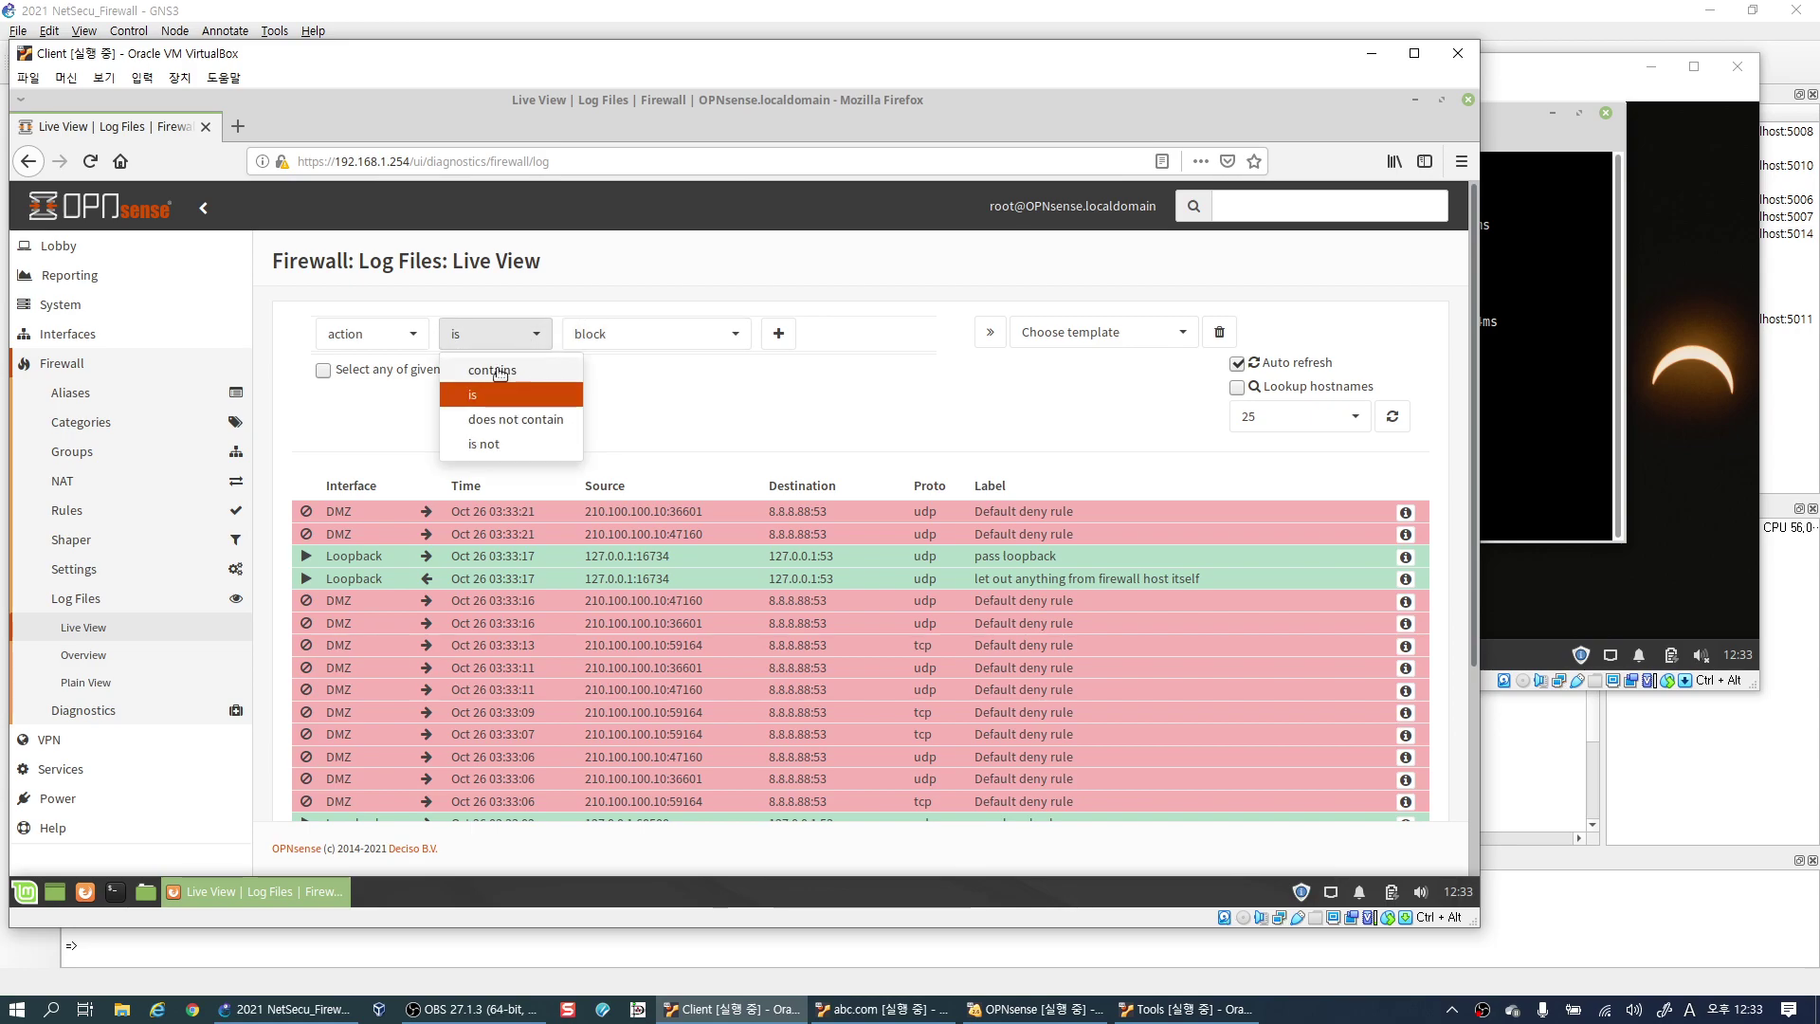
click(689, 374)
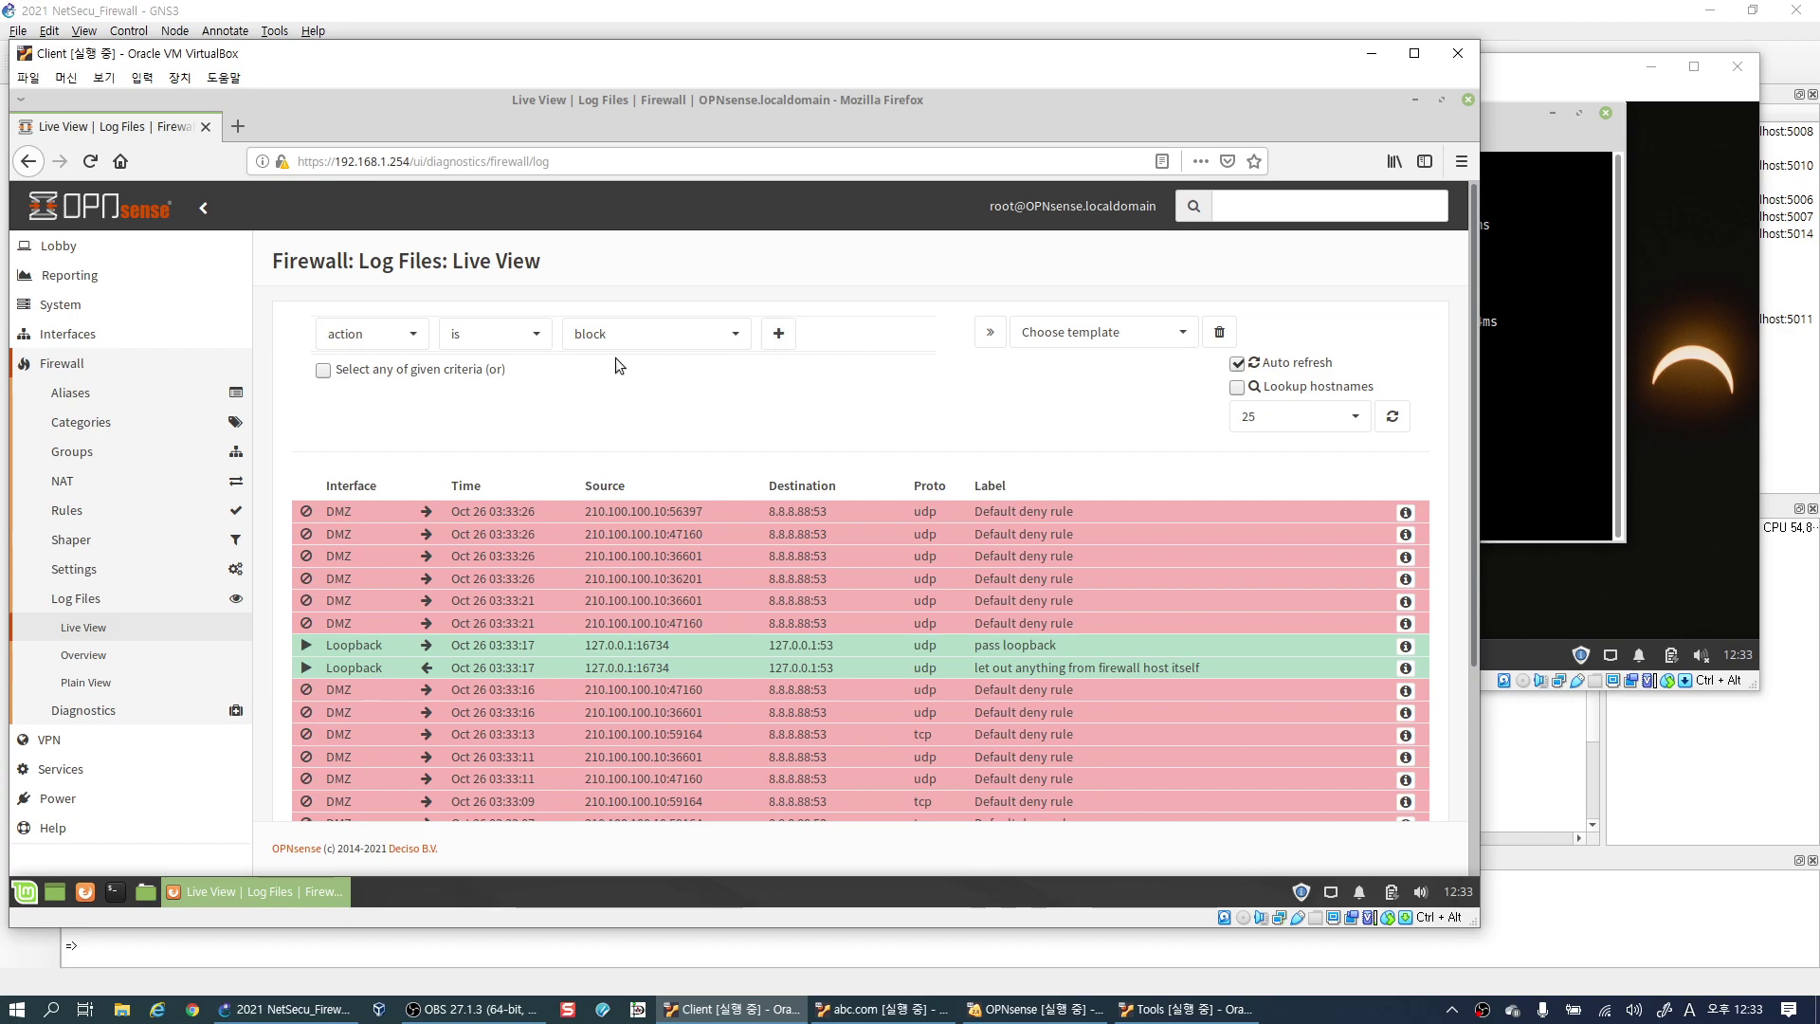
click(778, 335)
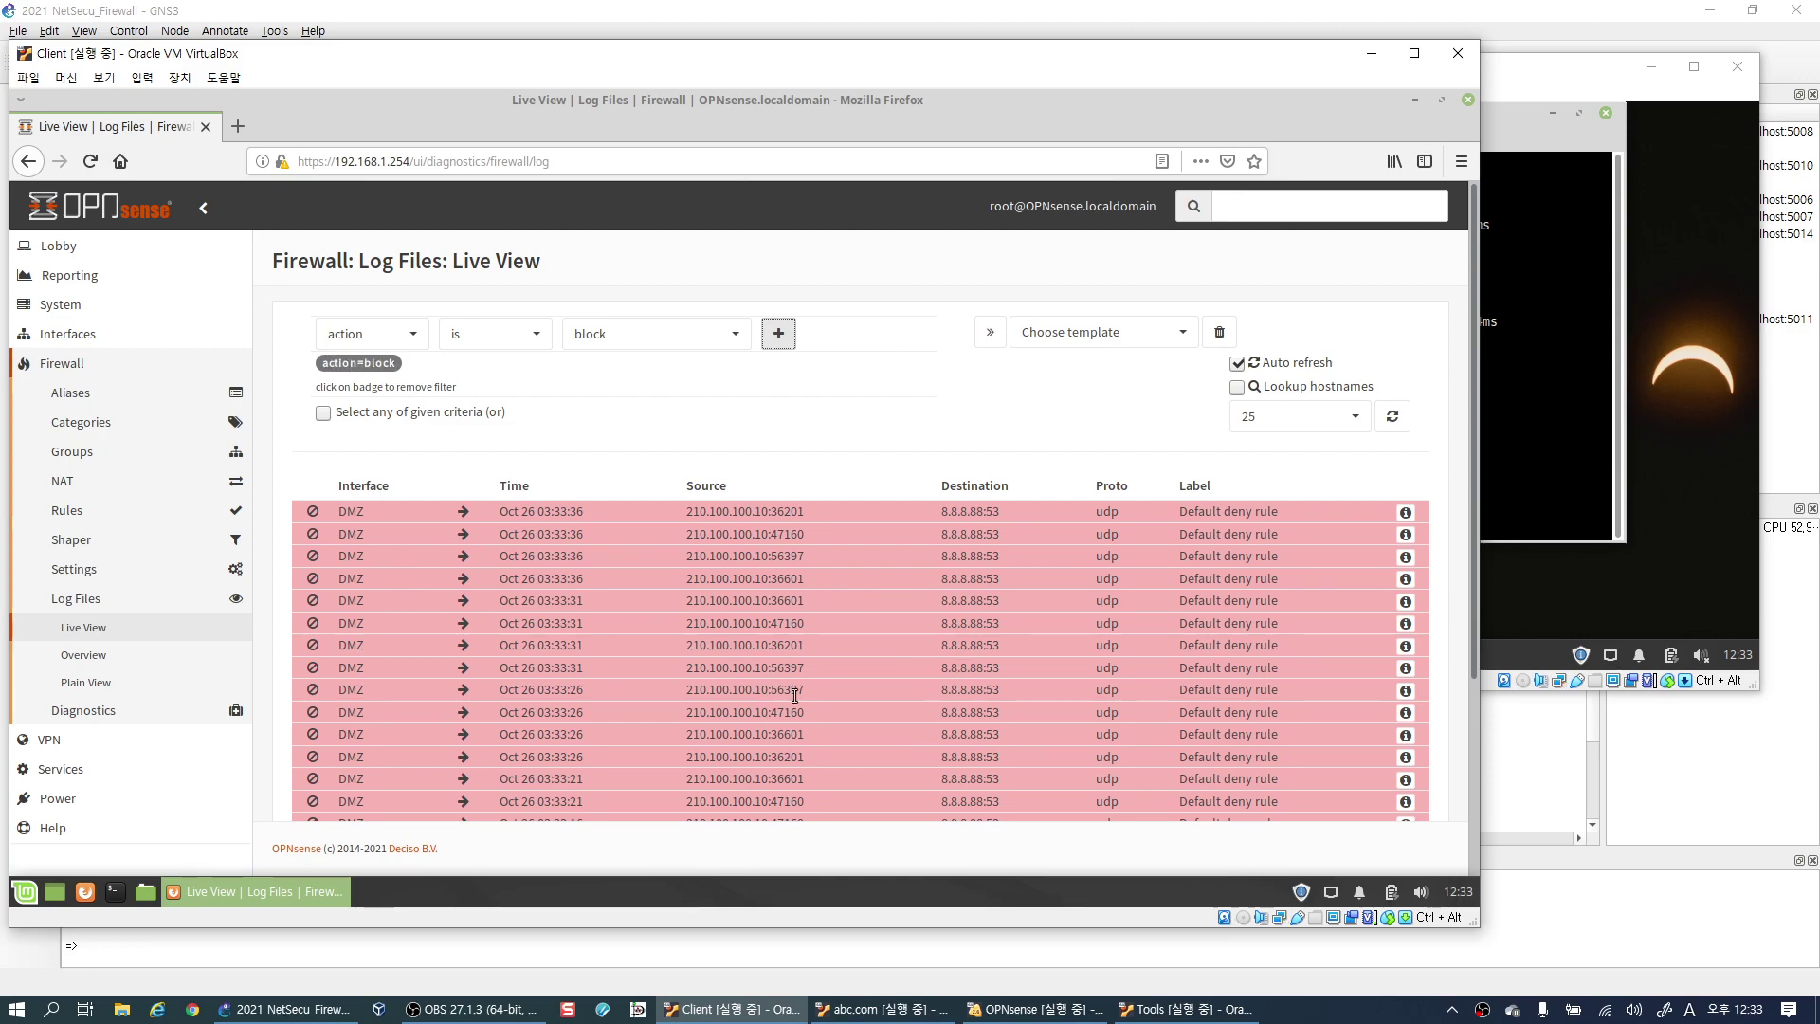
Remove the action=block filter from the live log and add the same filter again.
click(365, 363)
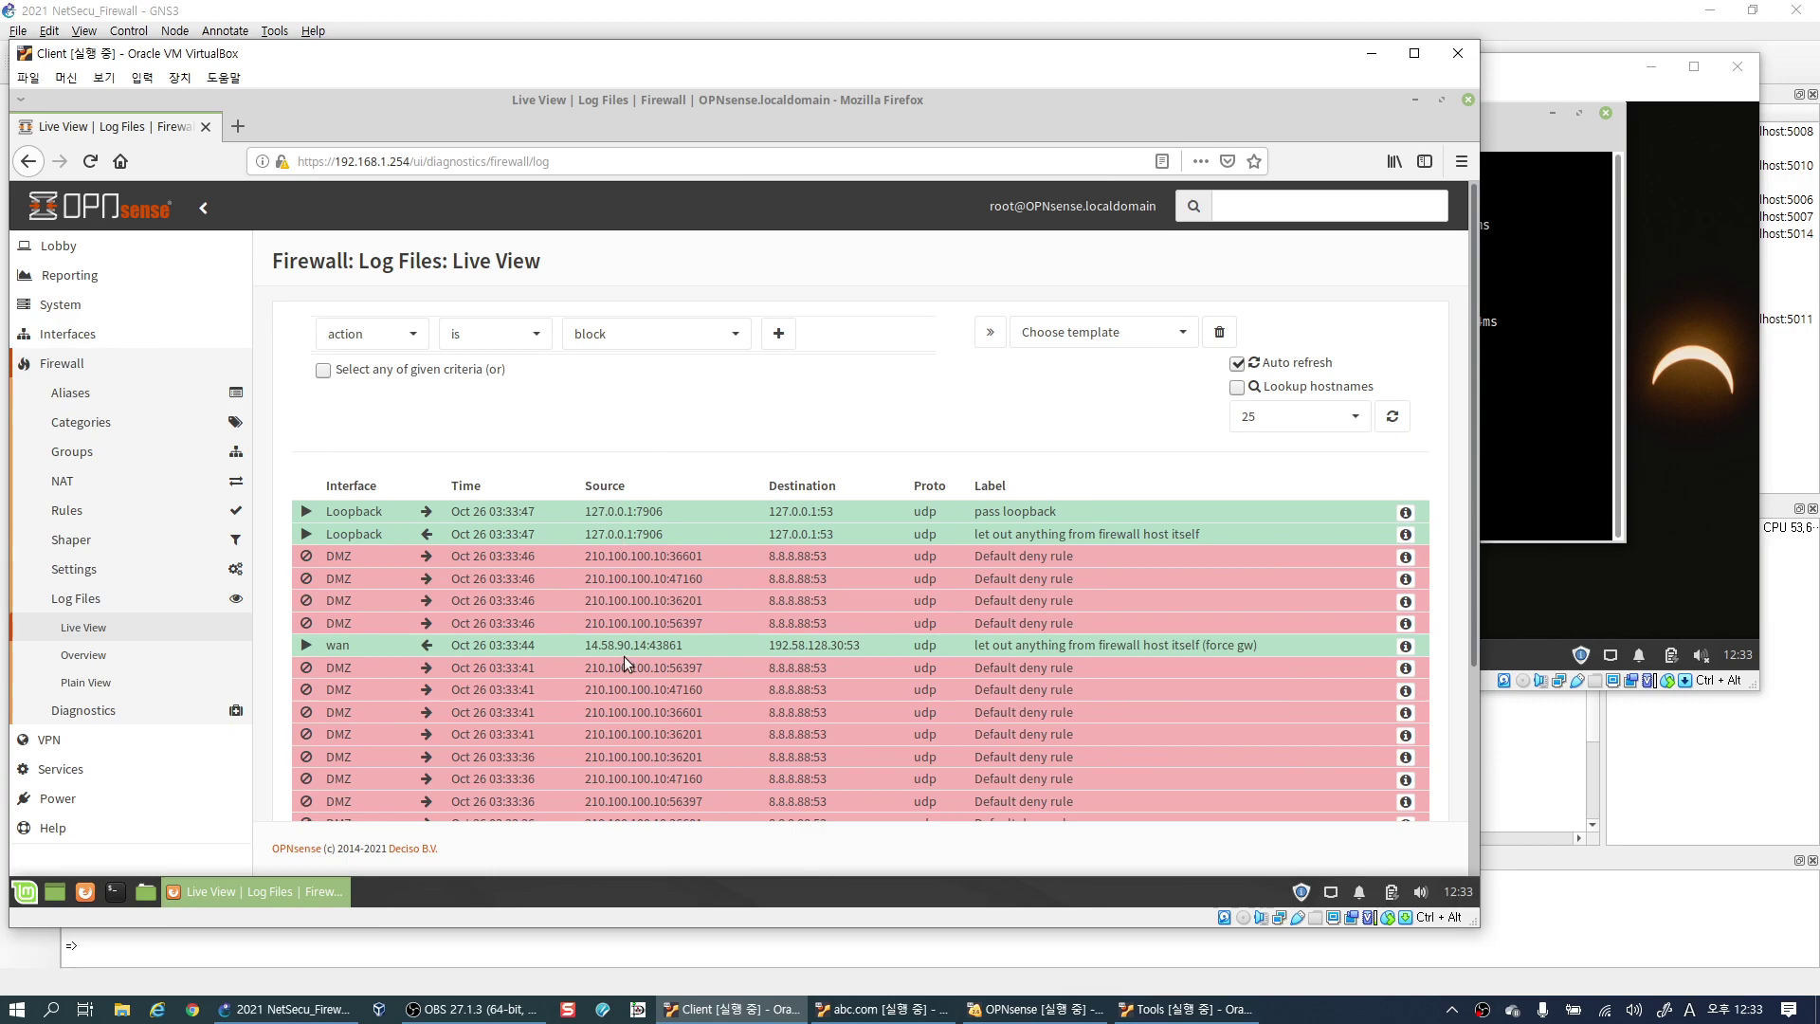
click(400, 341)
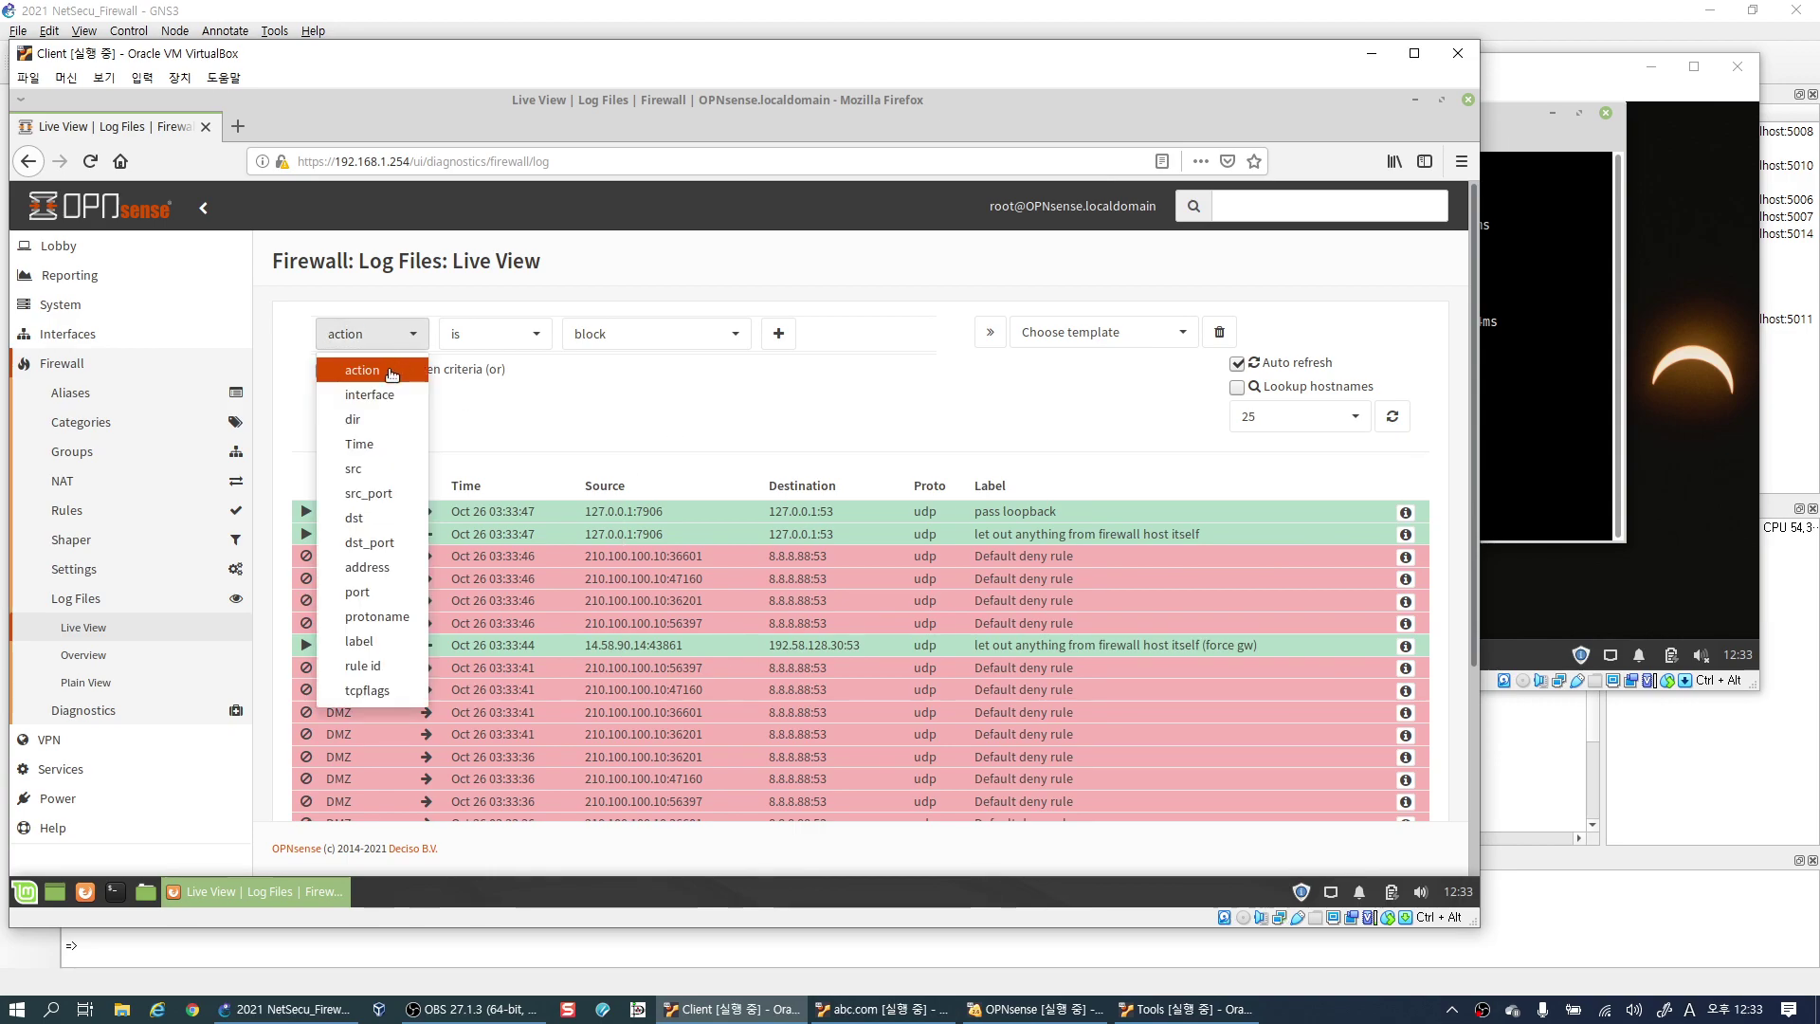
click(406, 339)
click(490, 338)
click(490, 339)
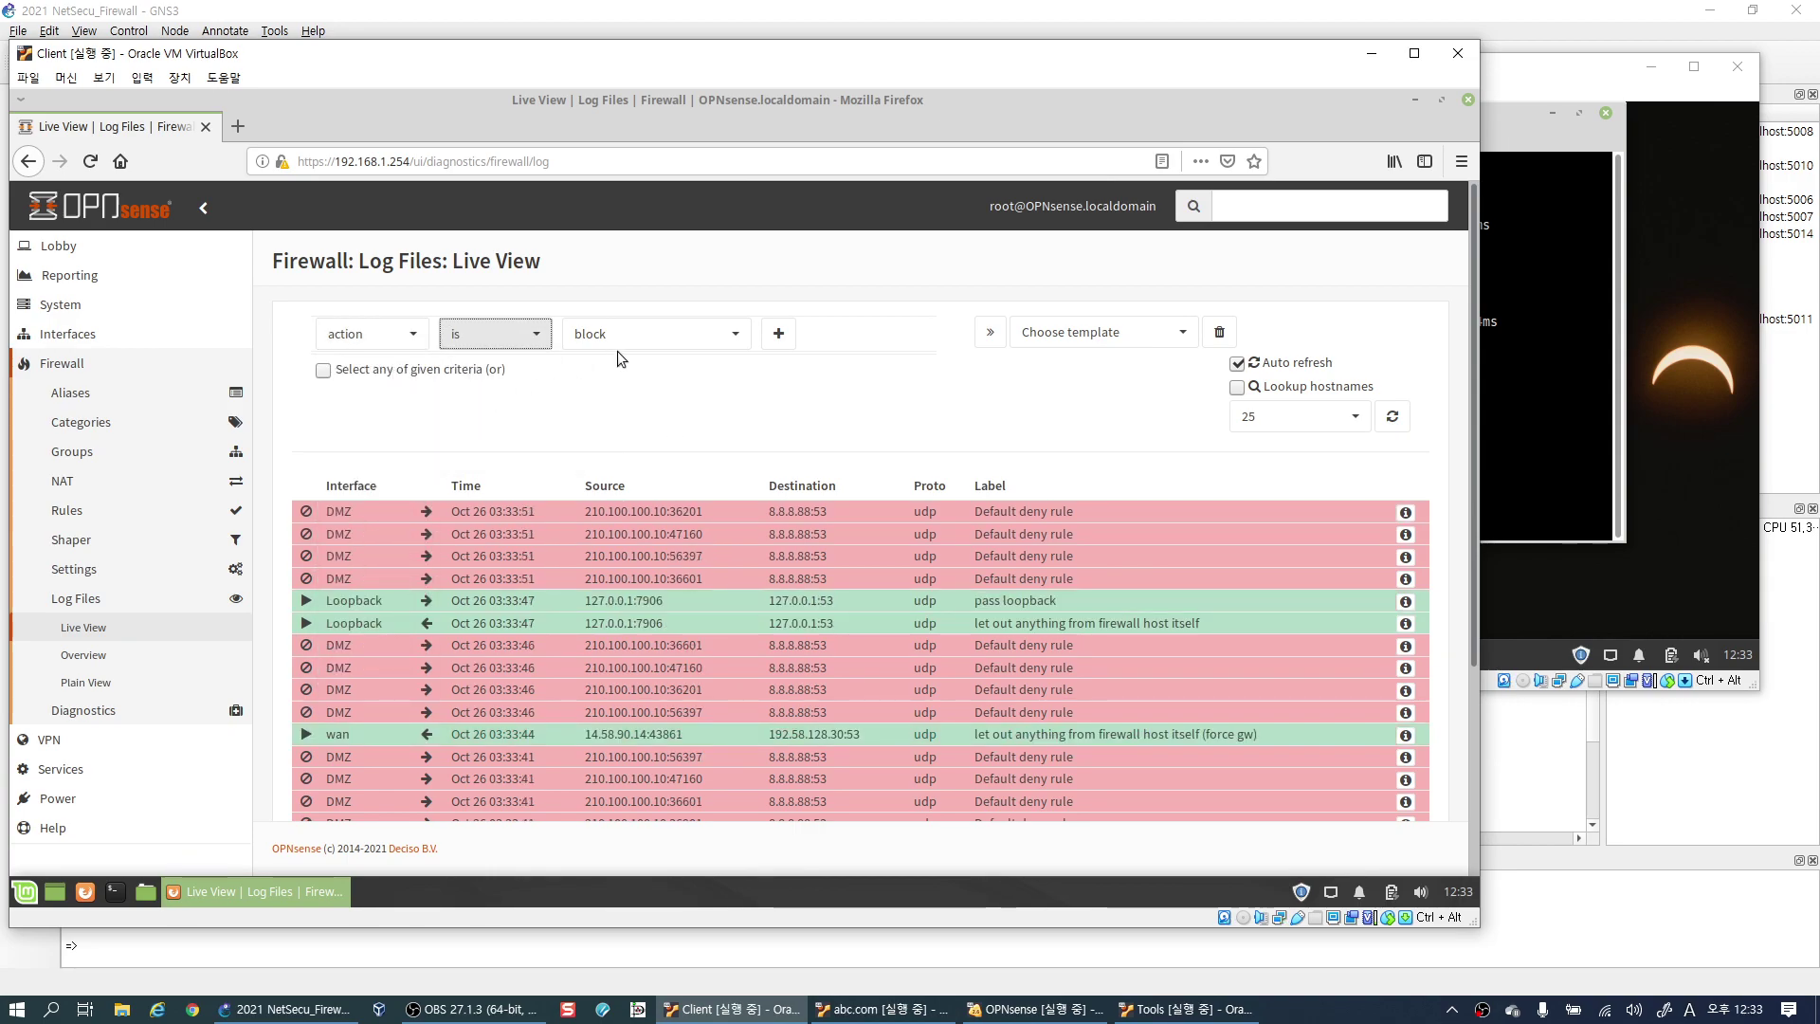
click(682, 339)
click(619, 390)
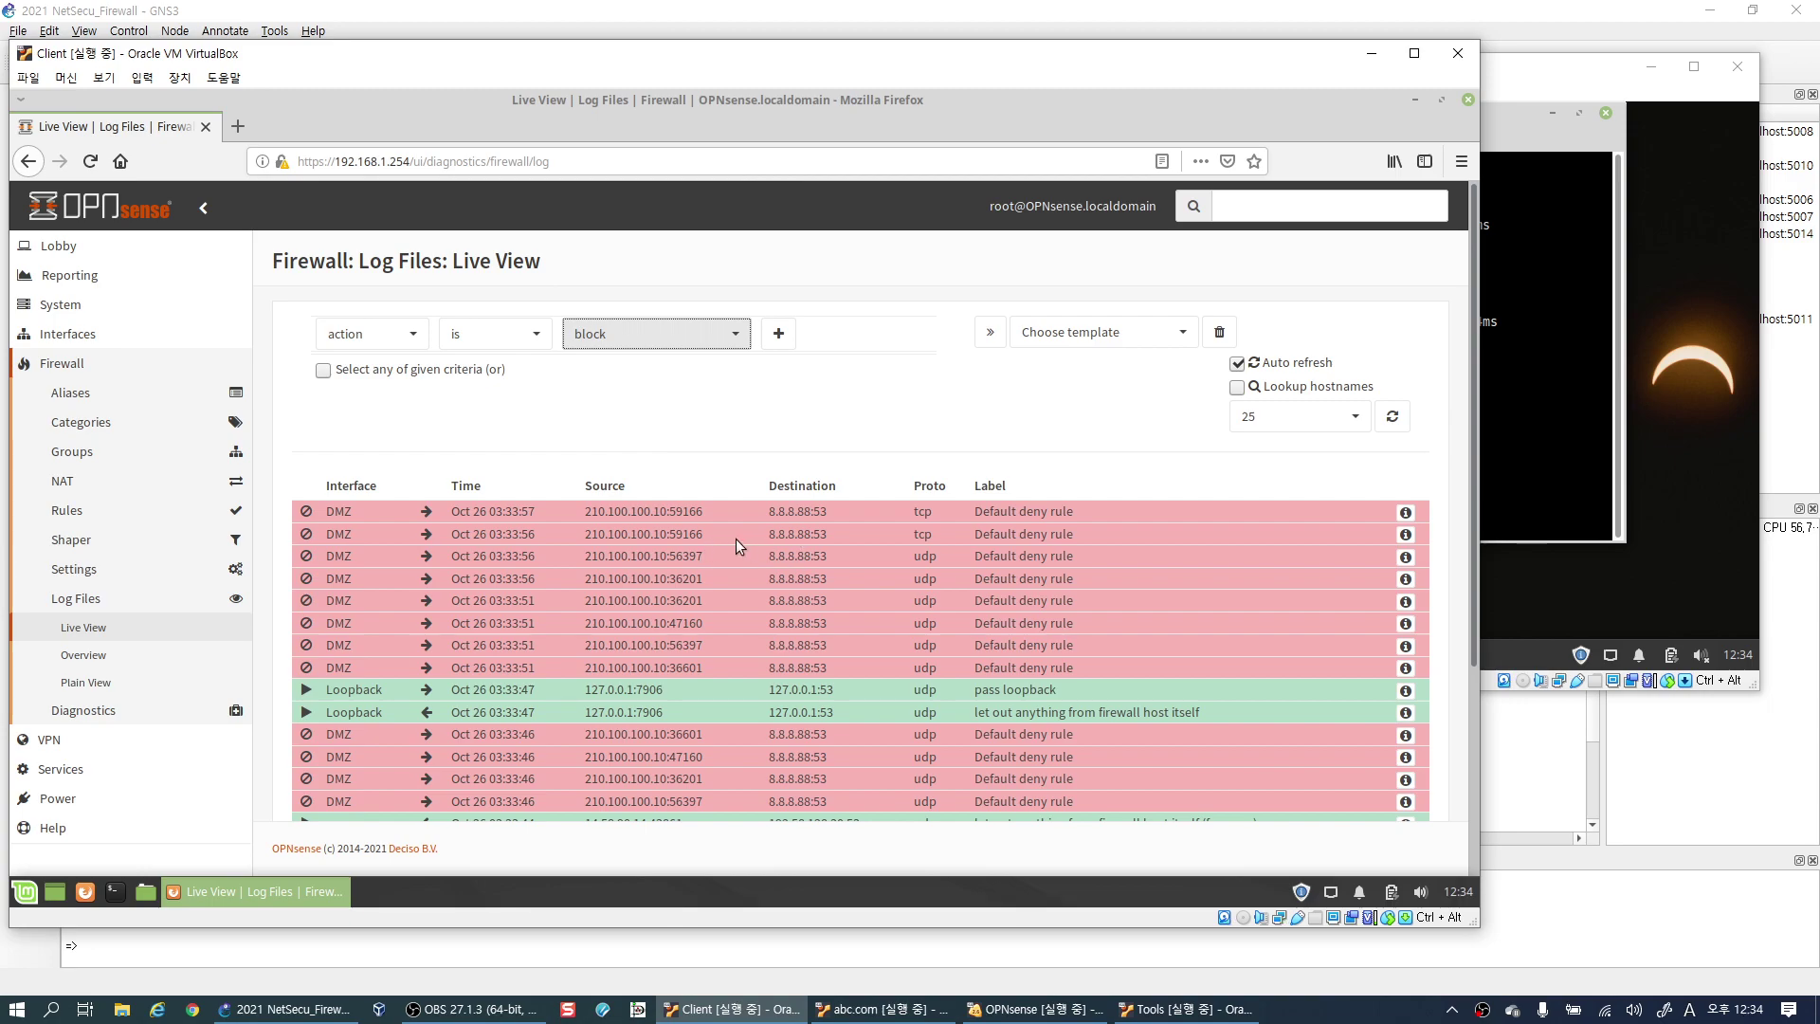
key(Tab)
key(Return)
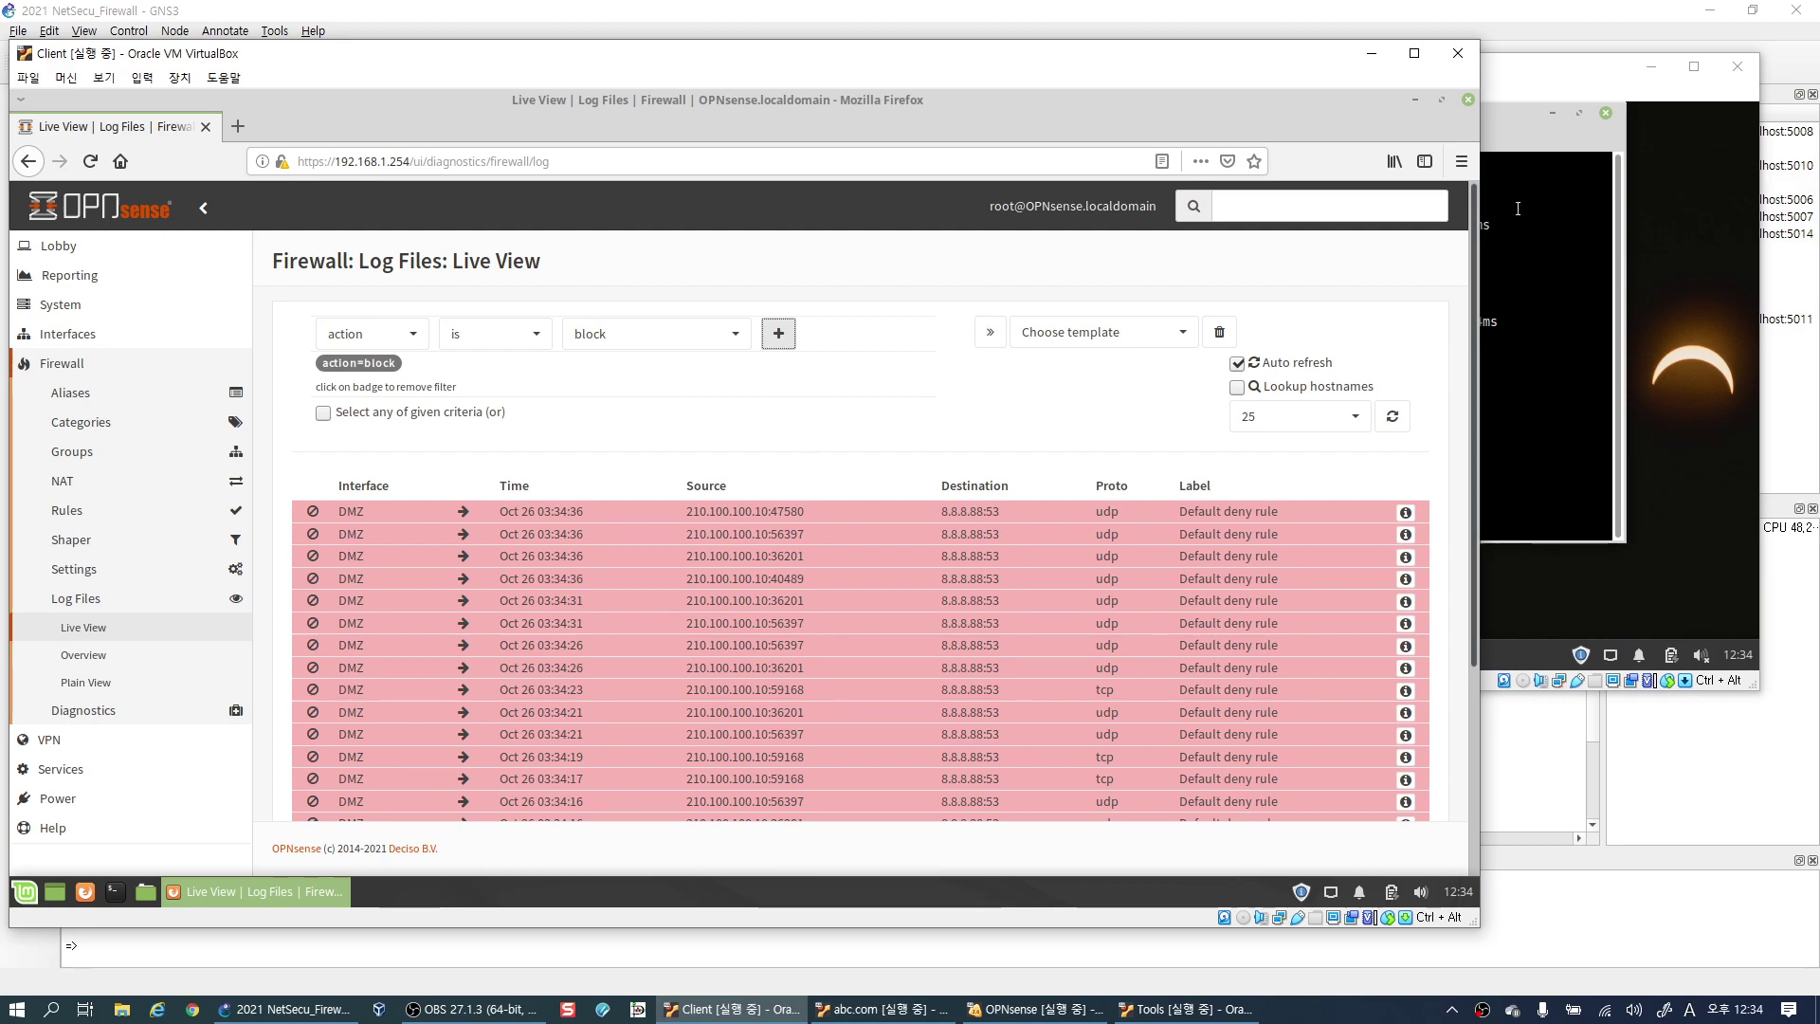
Switch to the Tools virtual machine, rerun the ping to 210.100.100.10, and move its window clear of the live log.
click(254, 1012)
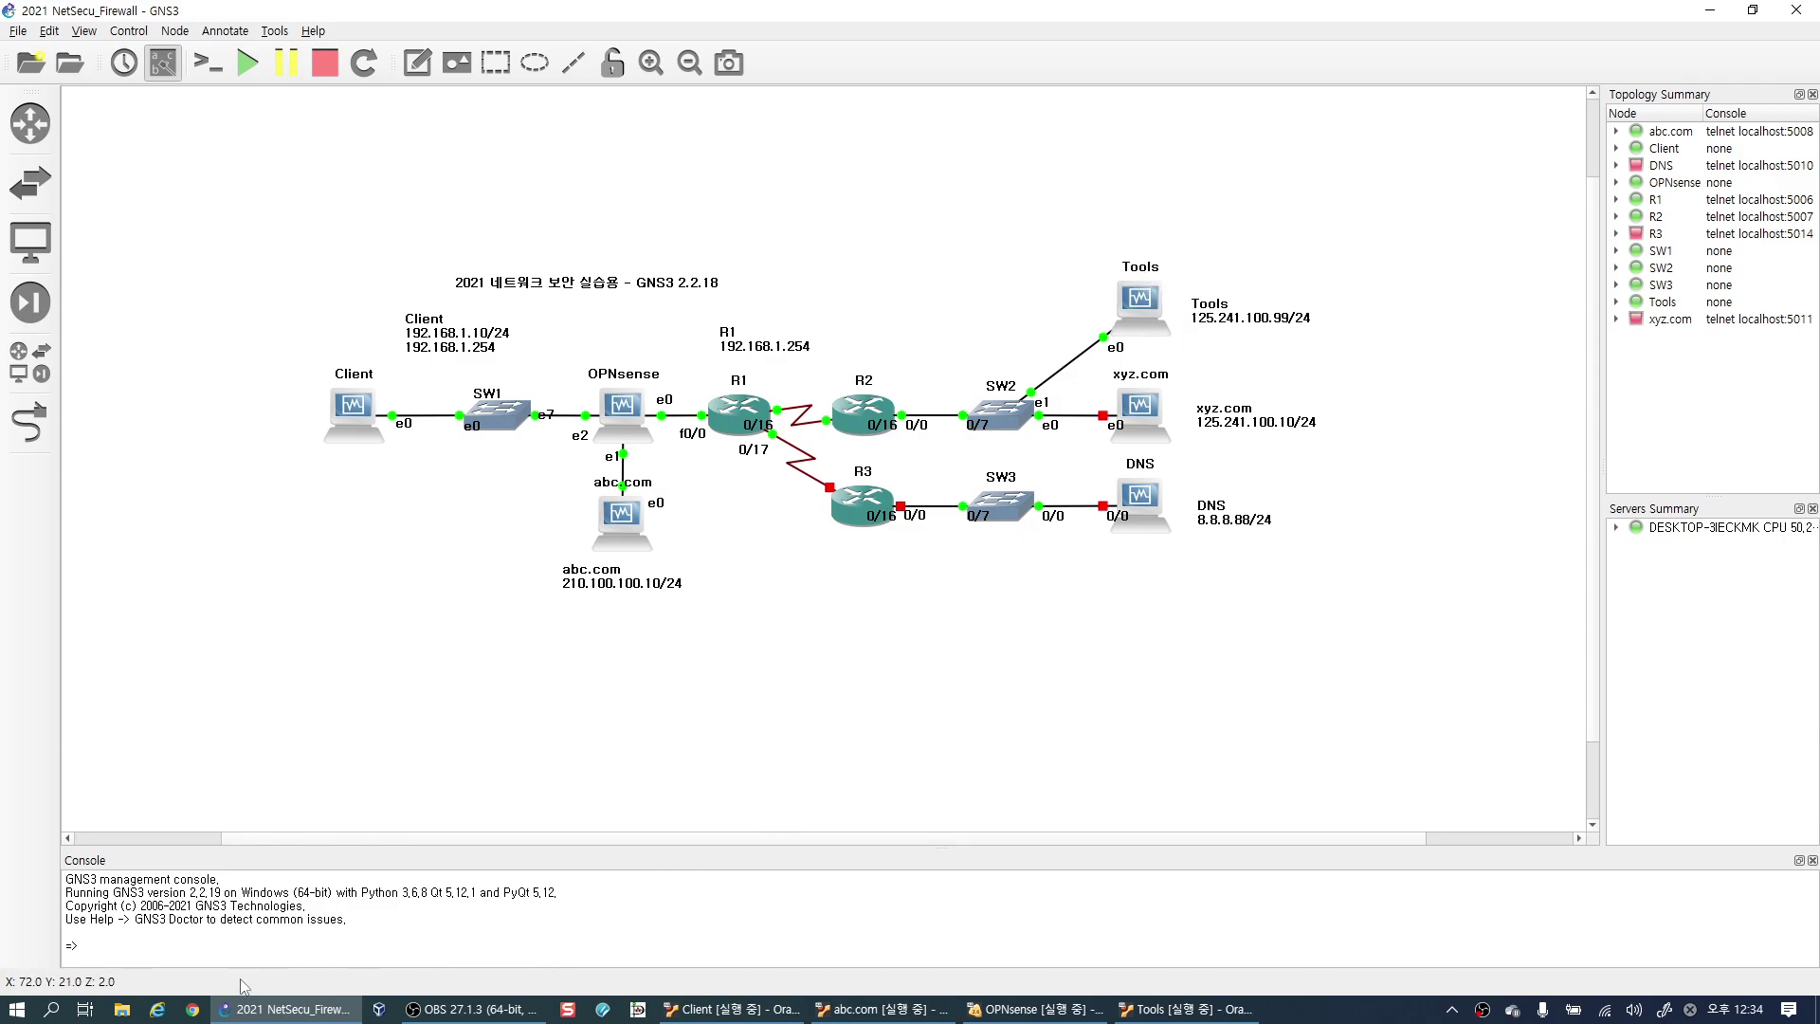
click(729, 1009)
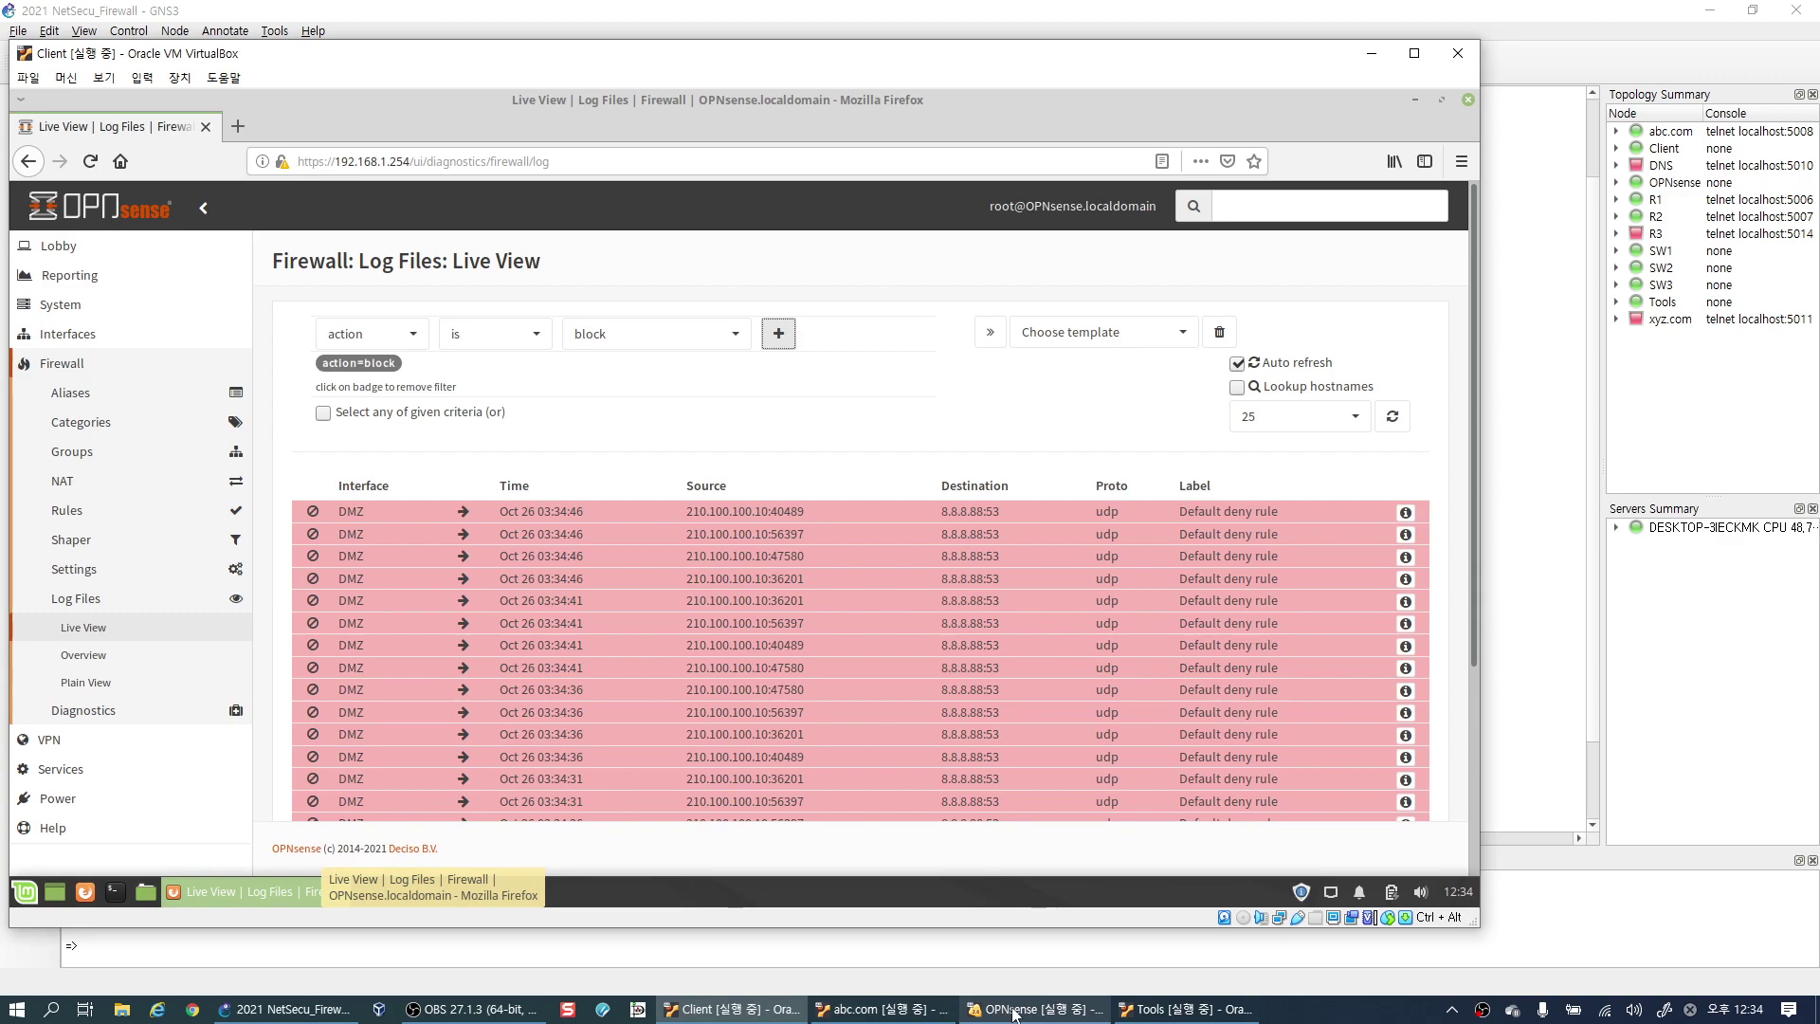
click(1185, 1009)
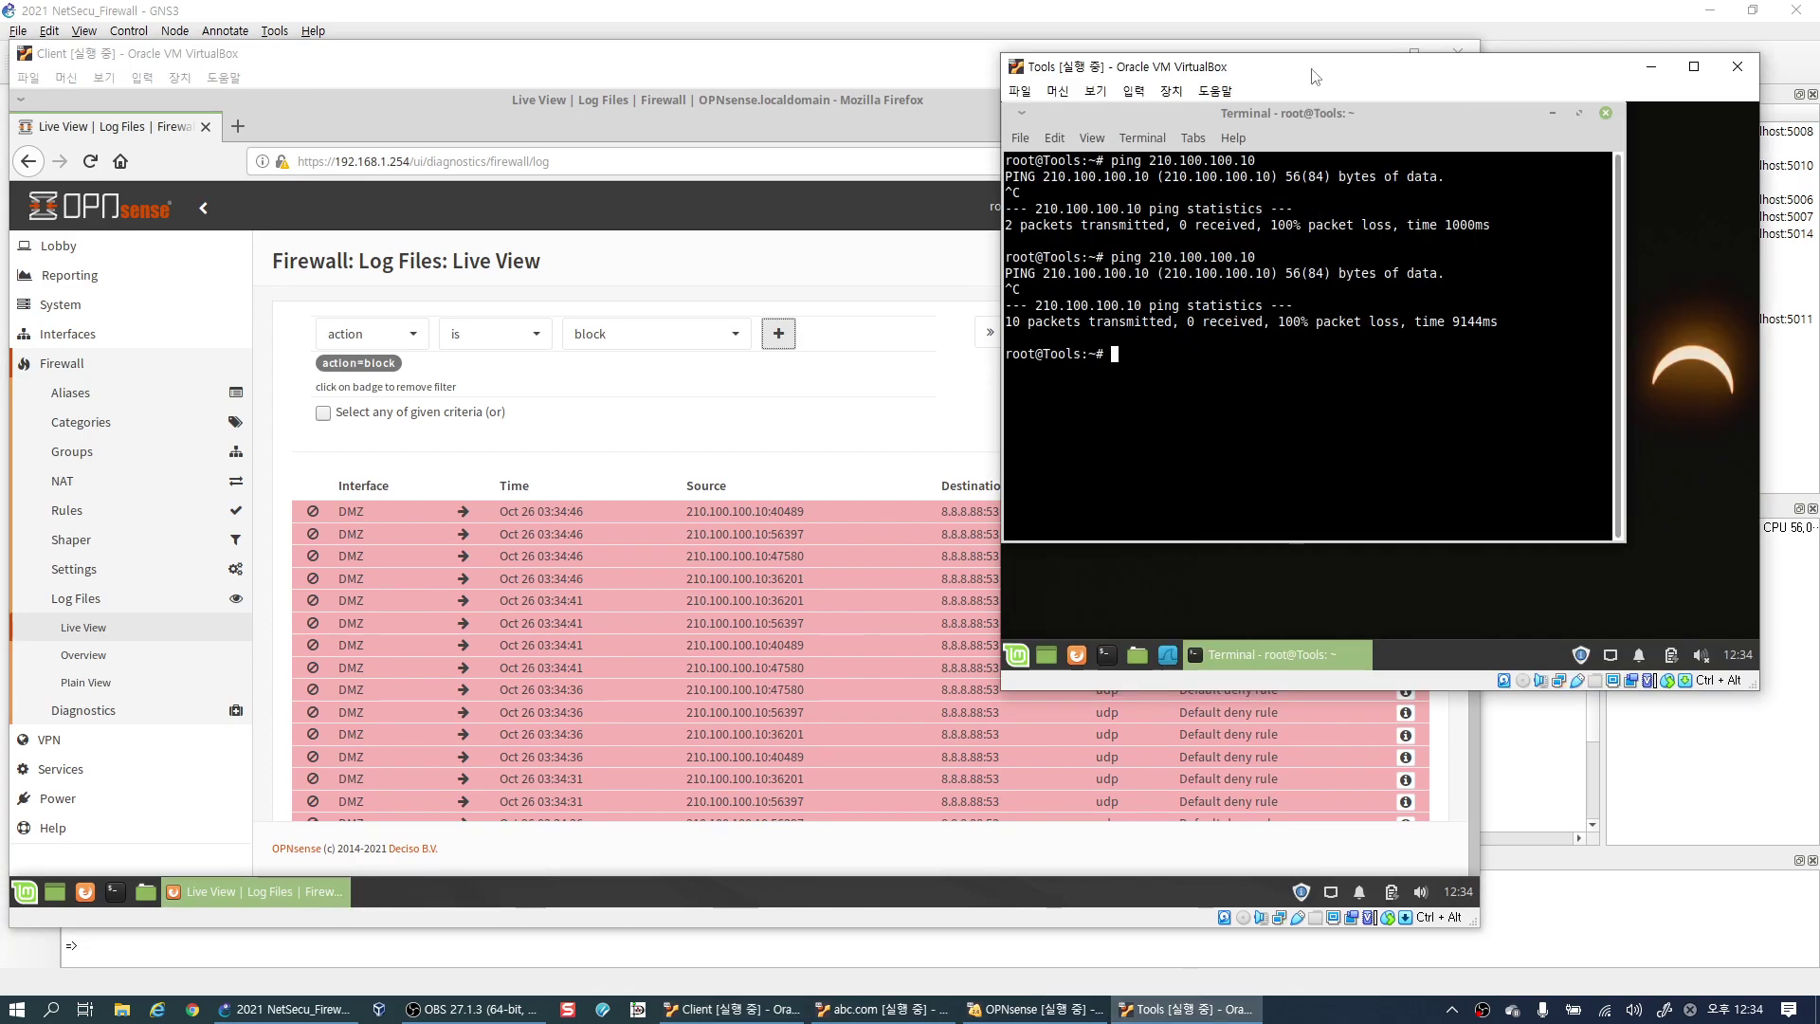
drag(1268, 78, 1319, 40)
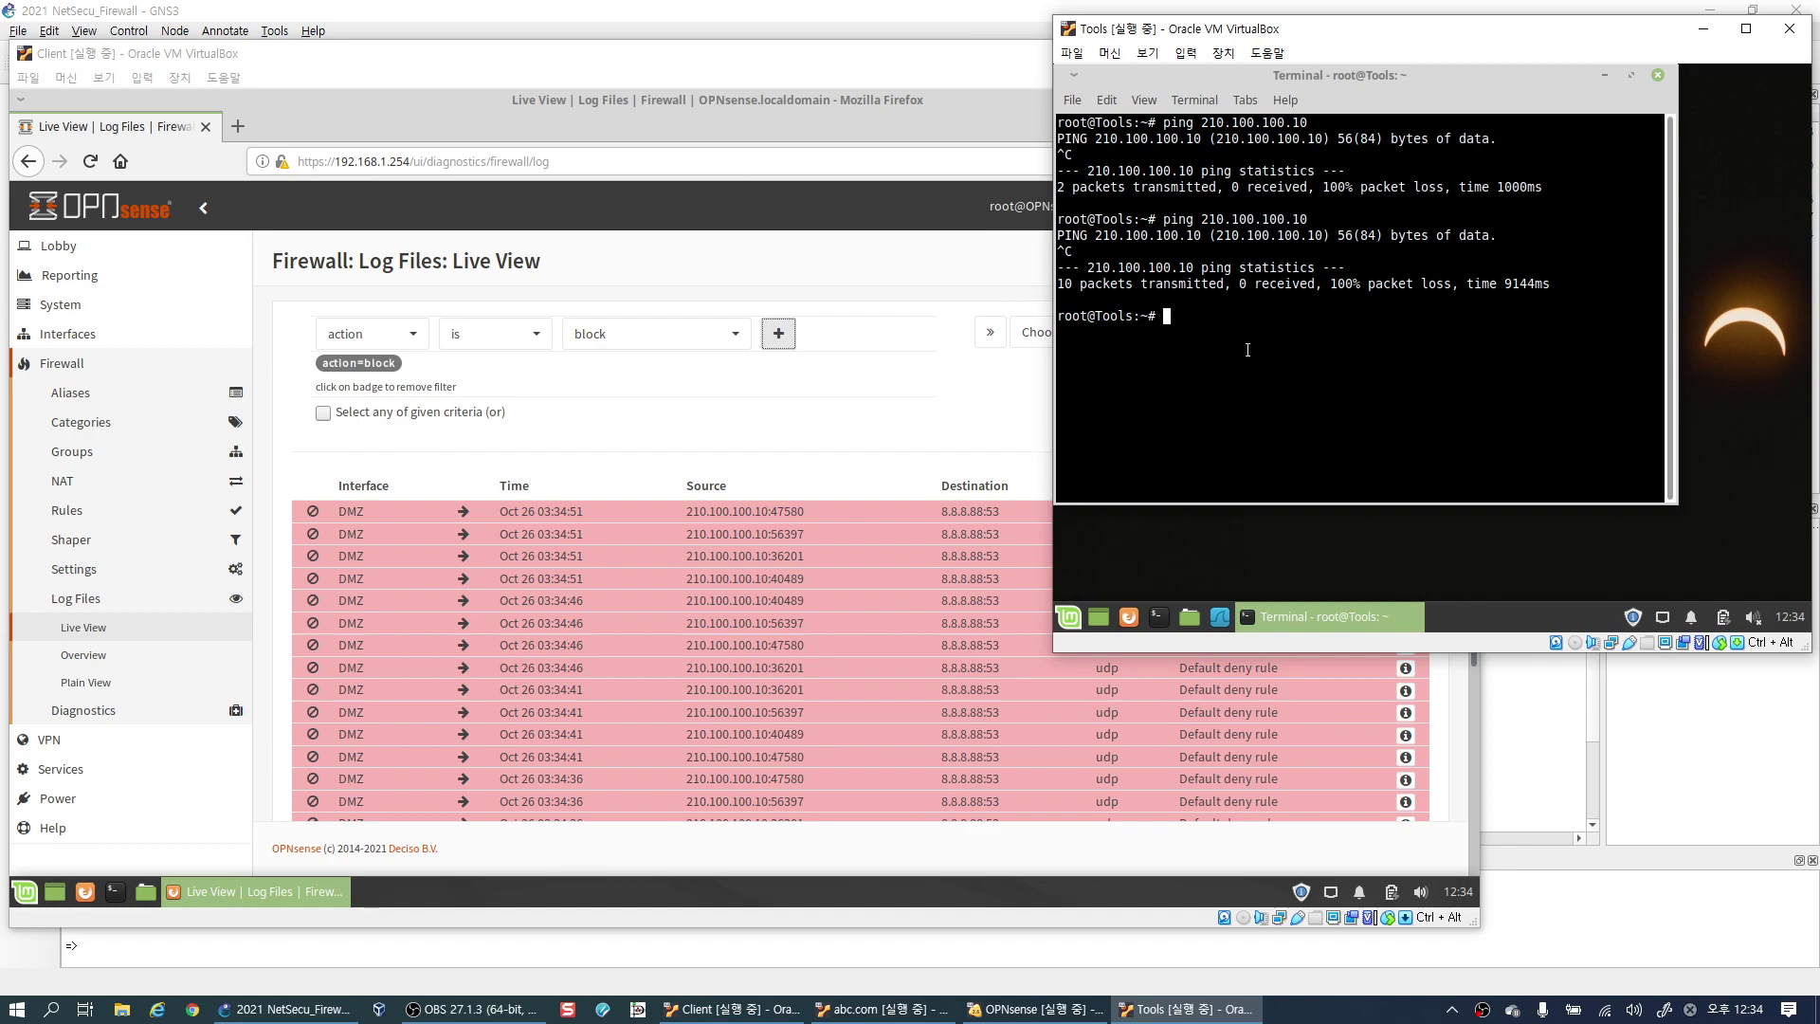
key(Up)
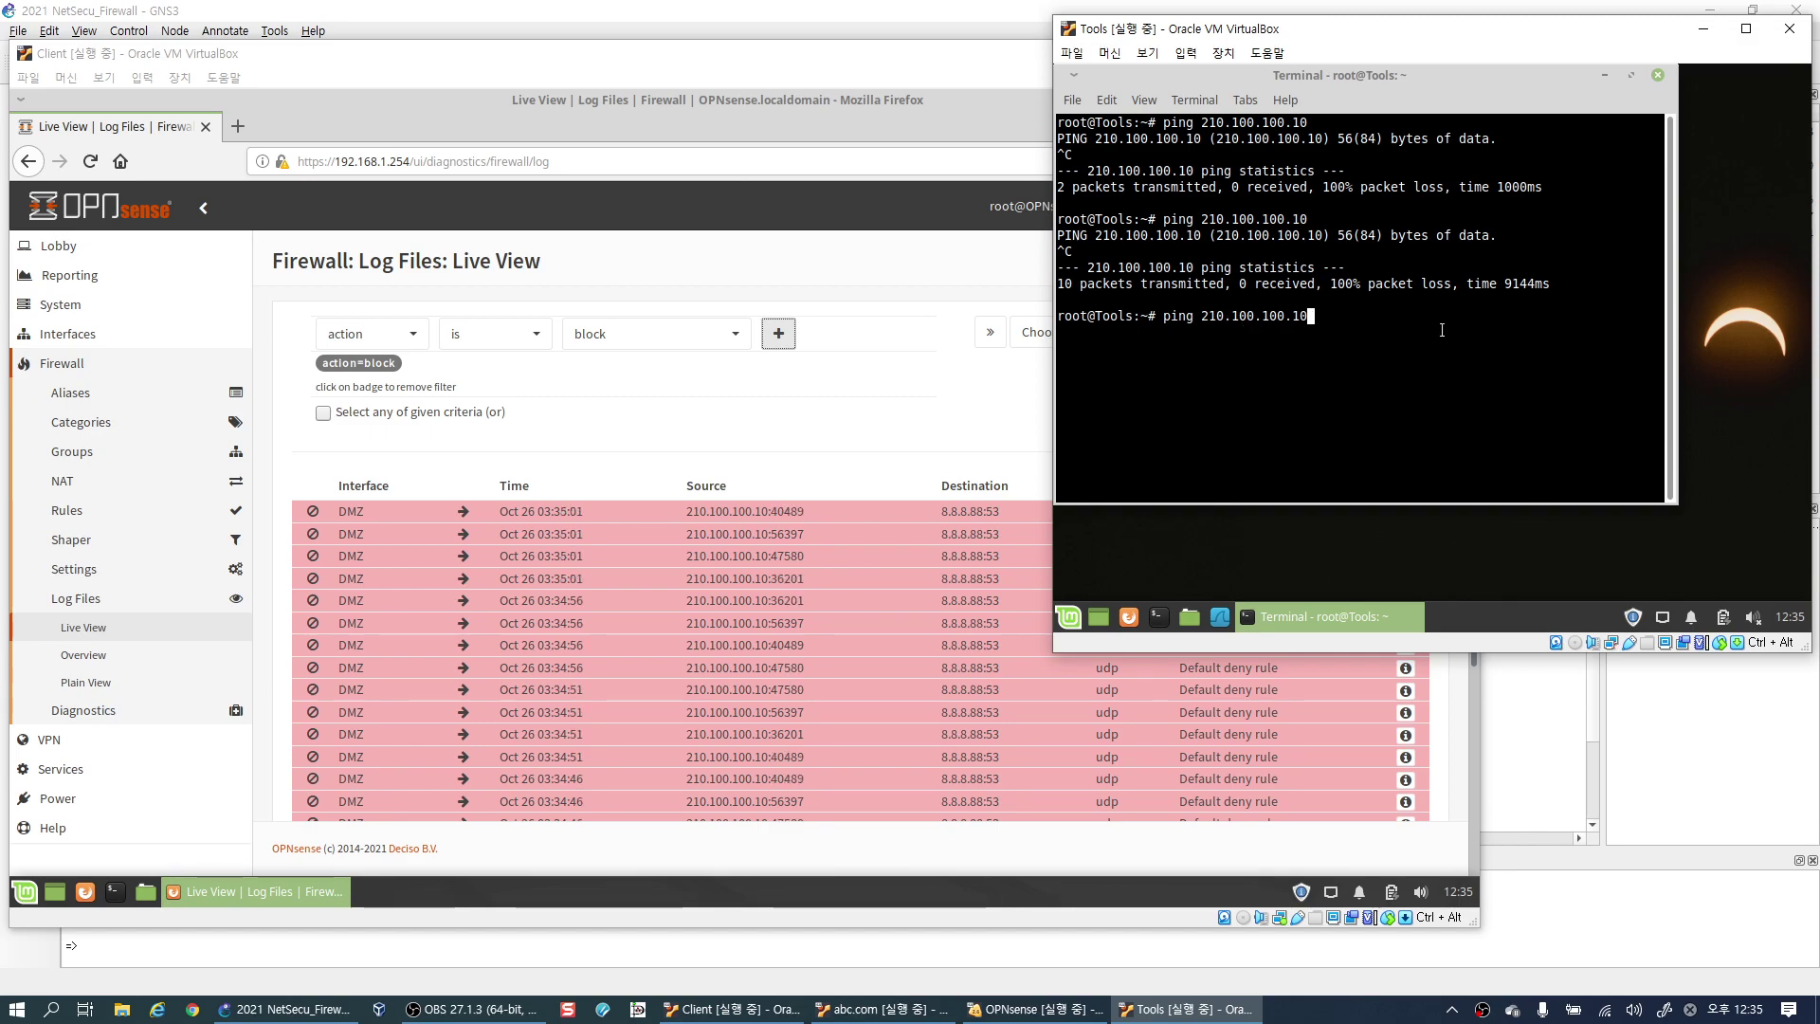
key(Return)
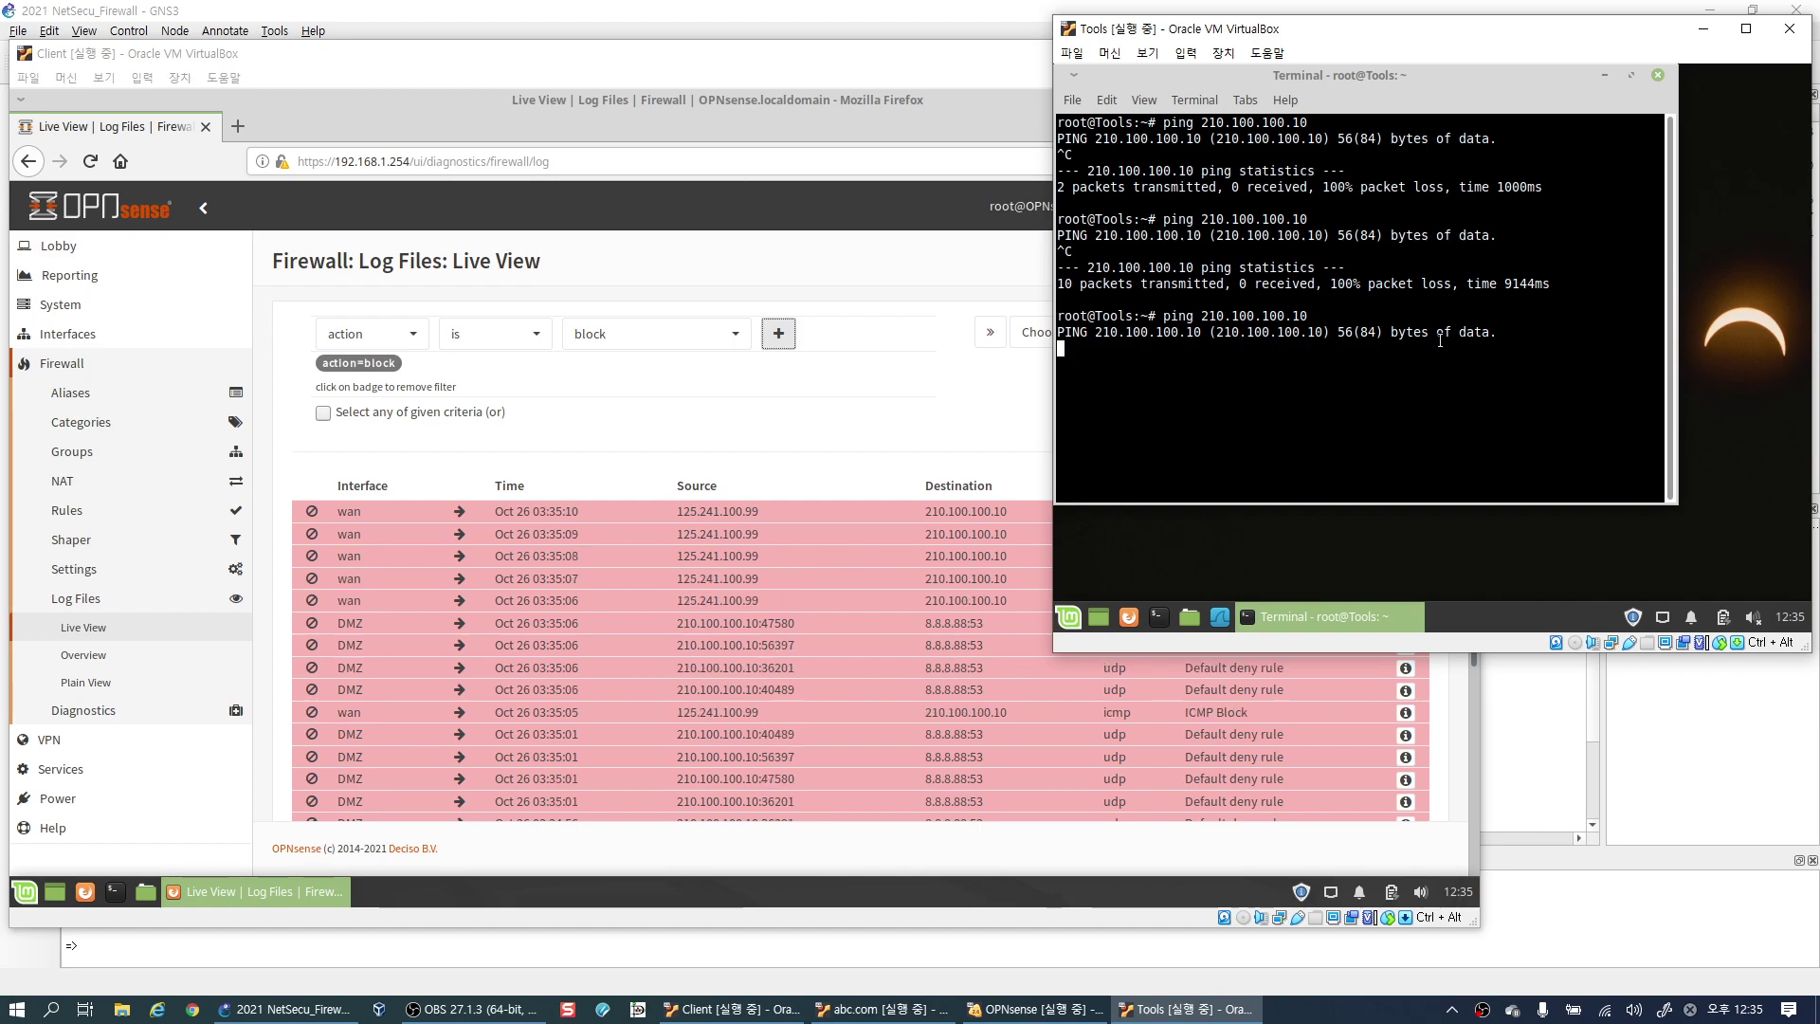
drag(1182, 35, 1345, 39)
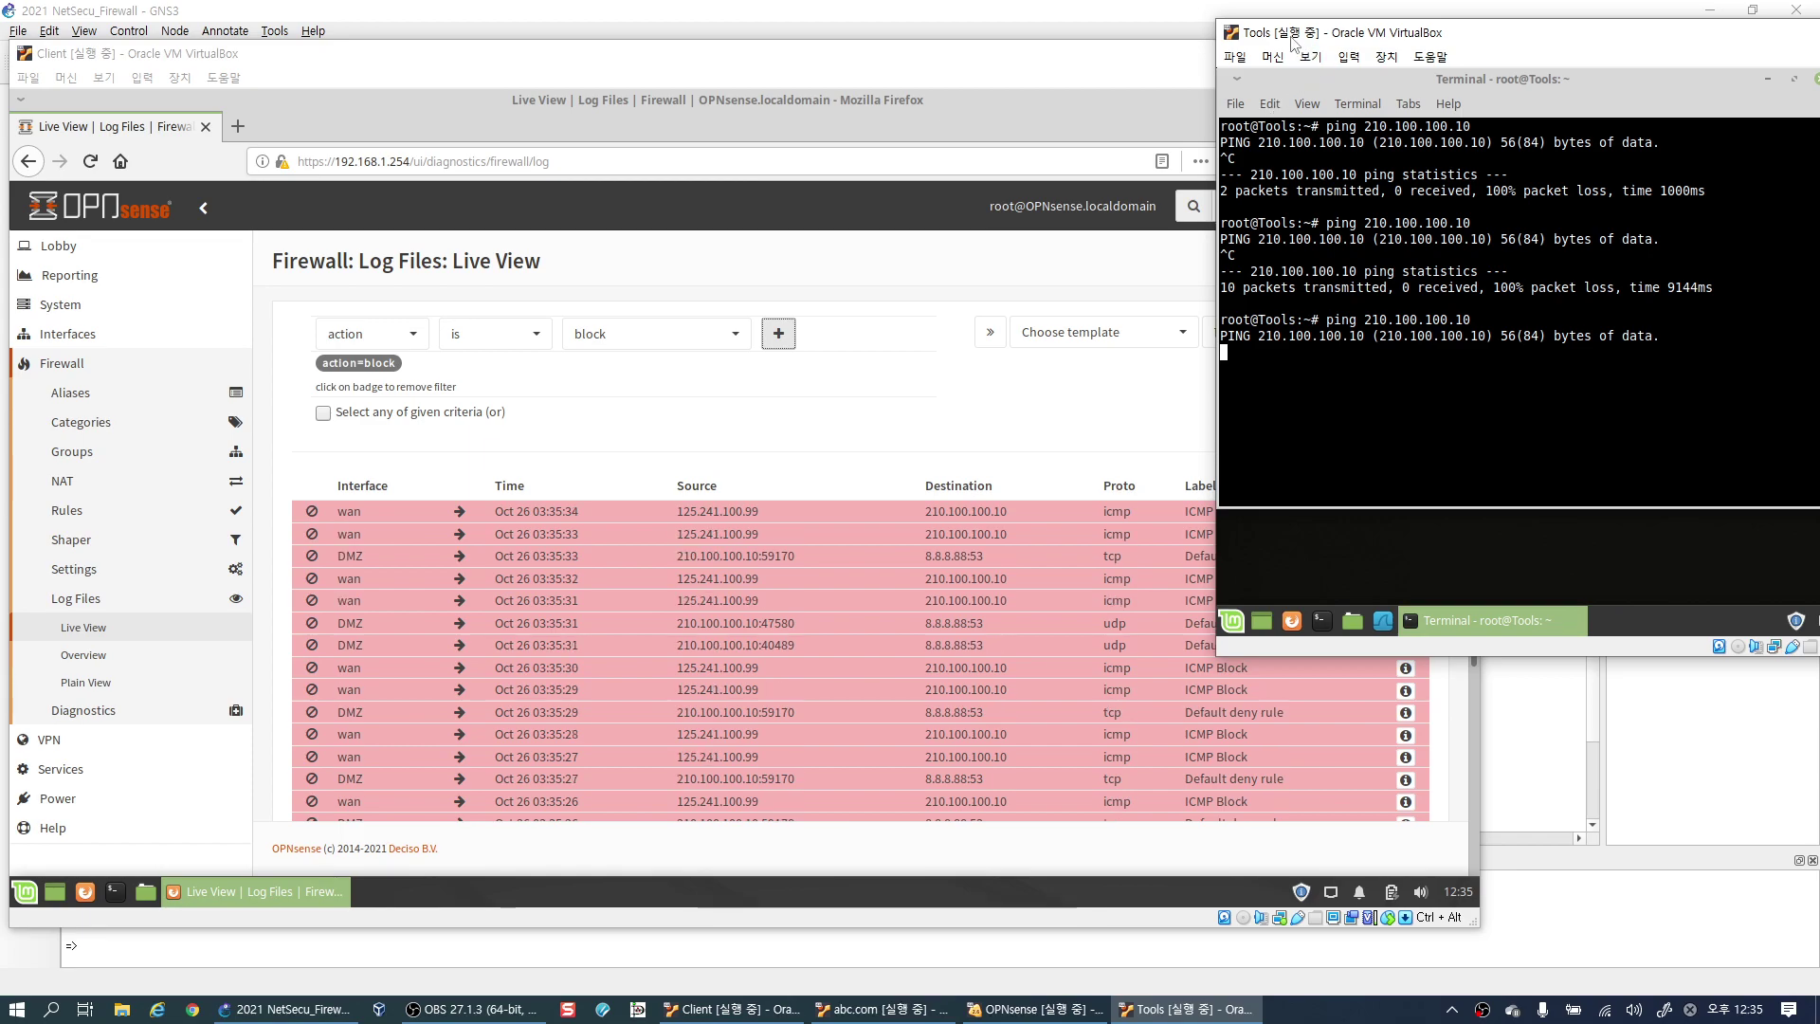
drag(1270, 38, 1459, 50)
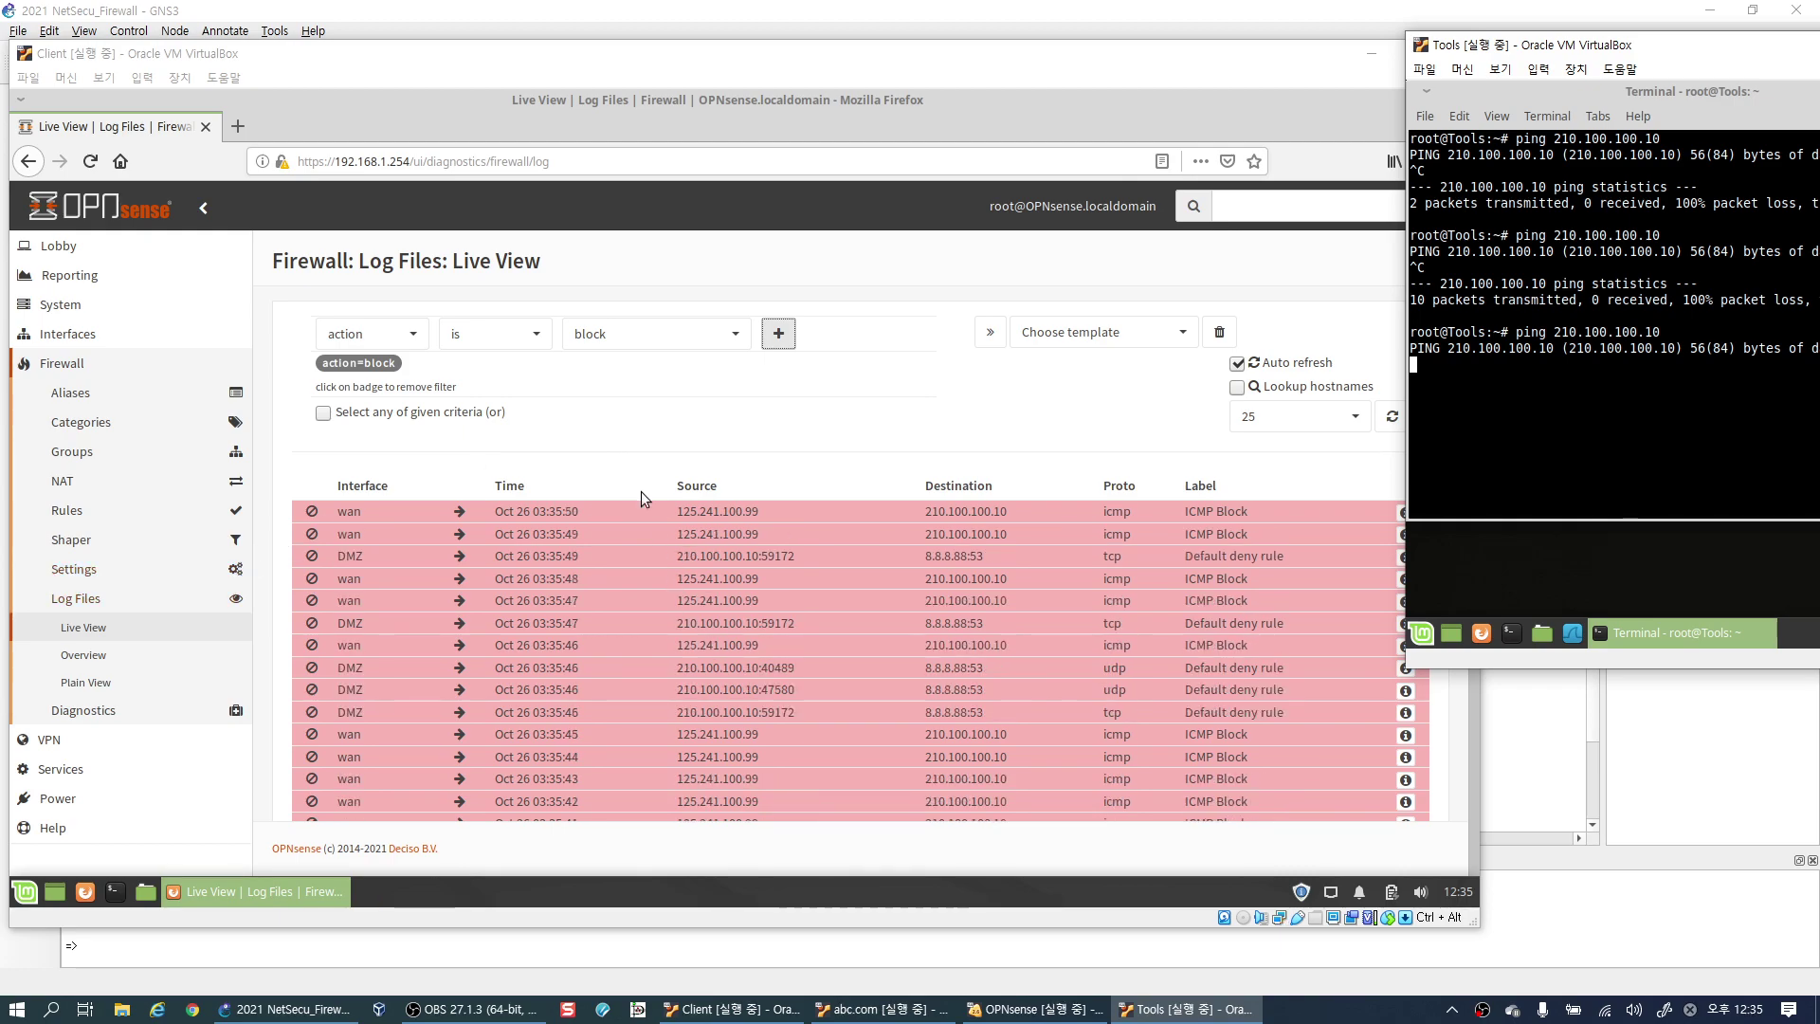
Examine the newest ICMP entry in the plain firewall log, checking its action, protocol, source and destination addresses.
click(96, 684)
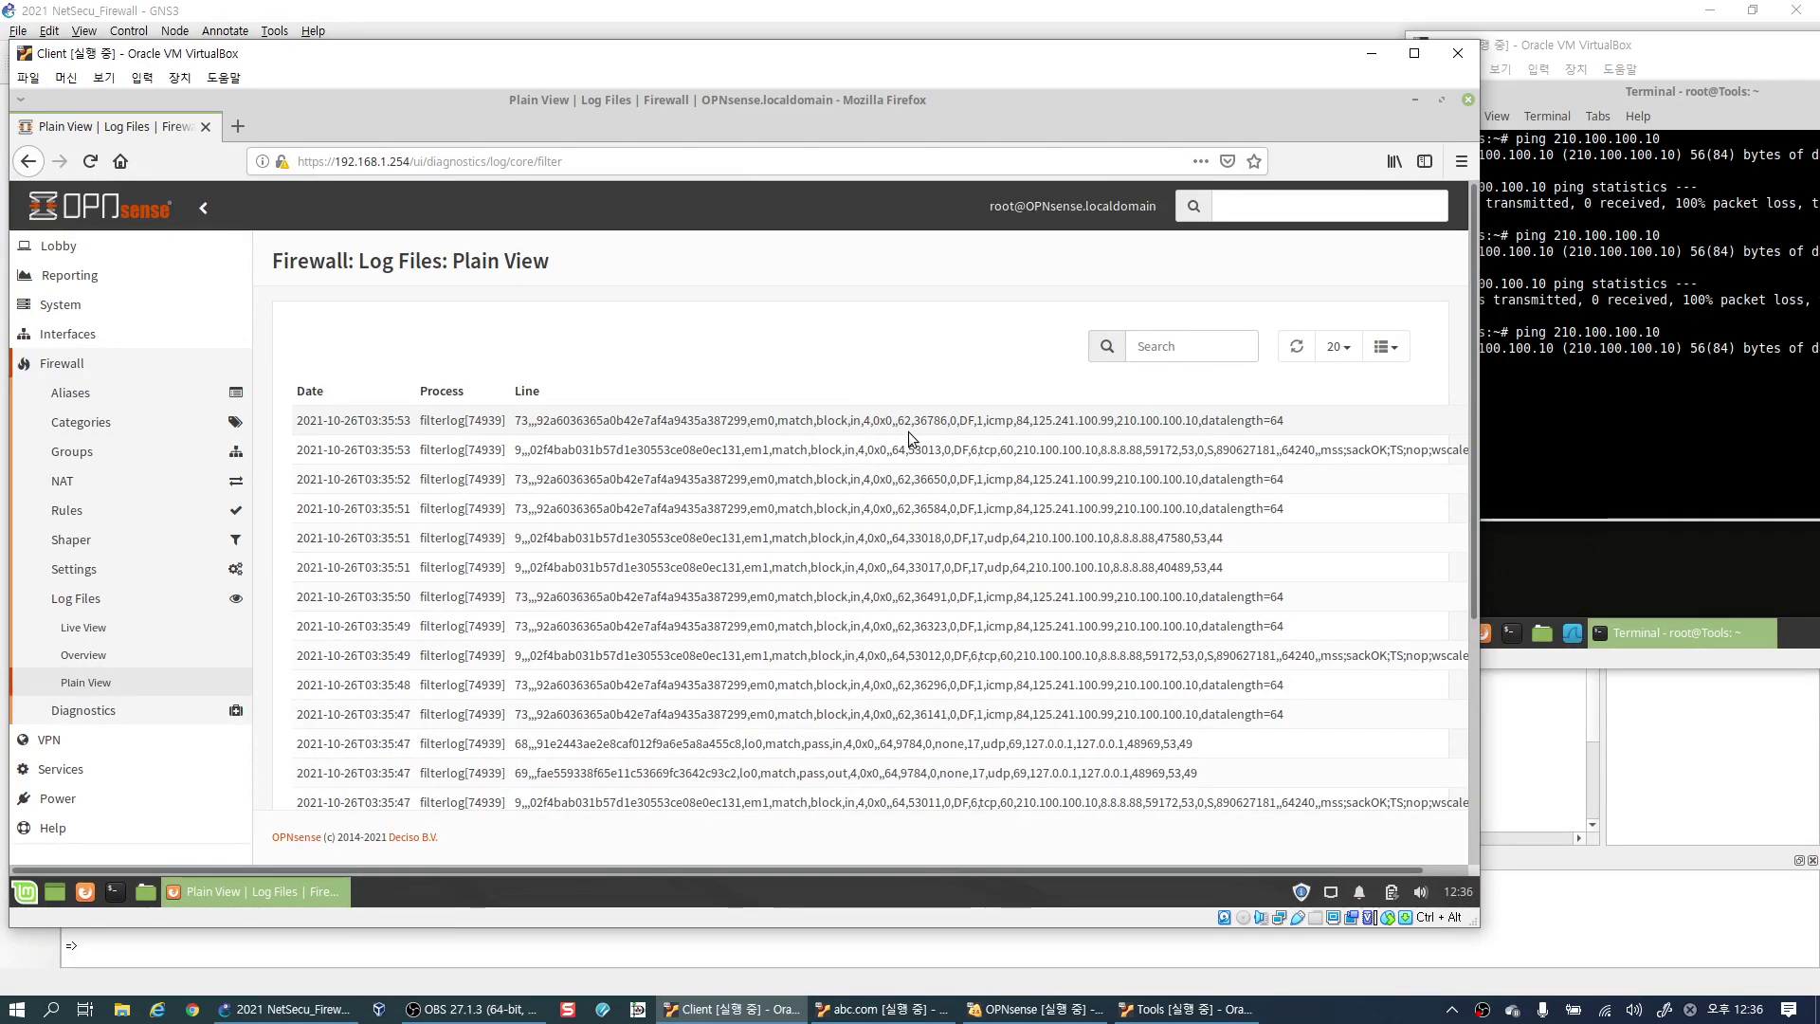
drag(808, 422, 1291, 421)
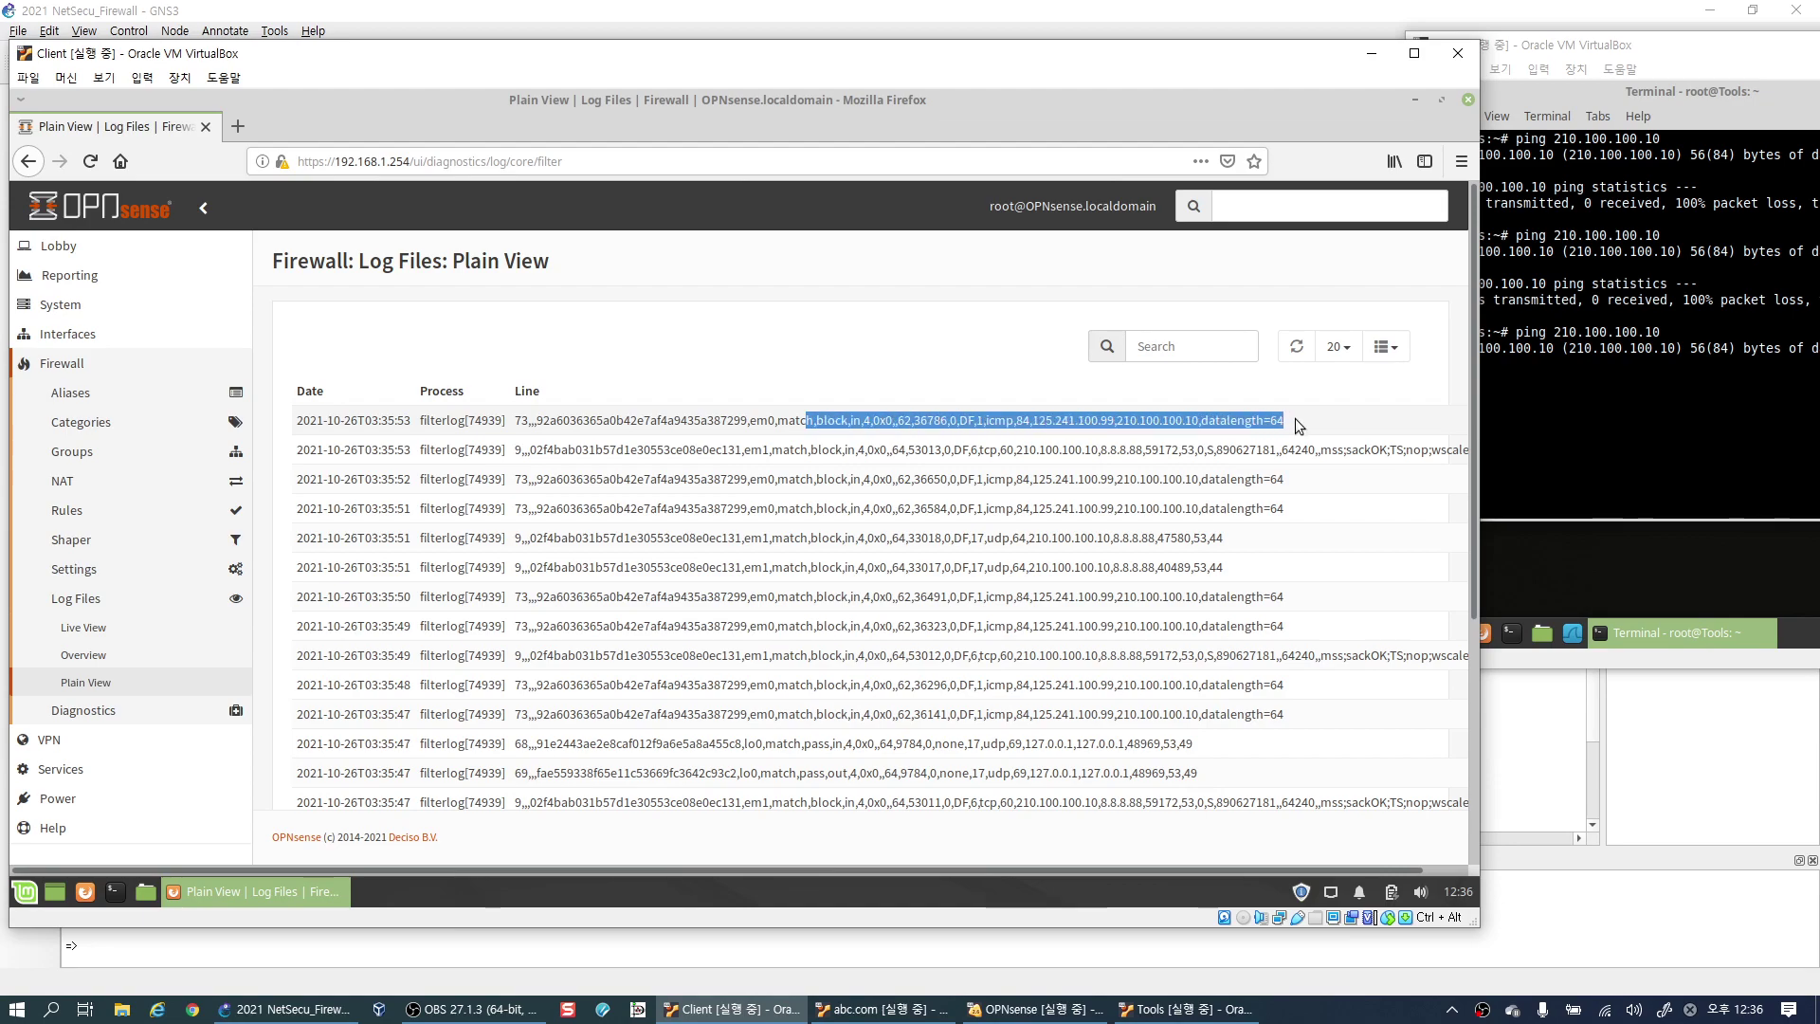
click(1037, 423)
drag(1030, 423, 958, 427)
click(937, 429)
drag(822, 426, 848, 425)
double_click(834, 419)
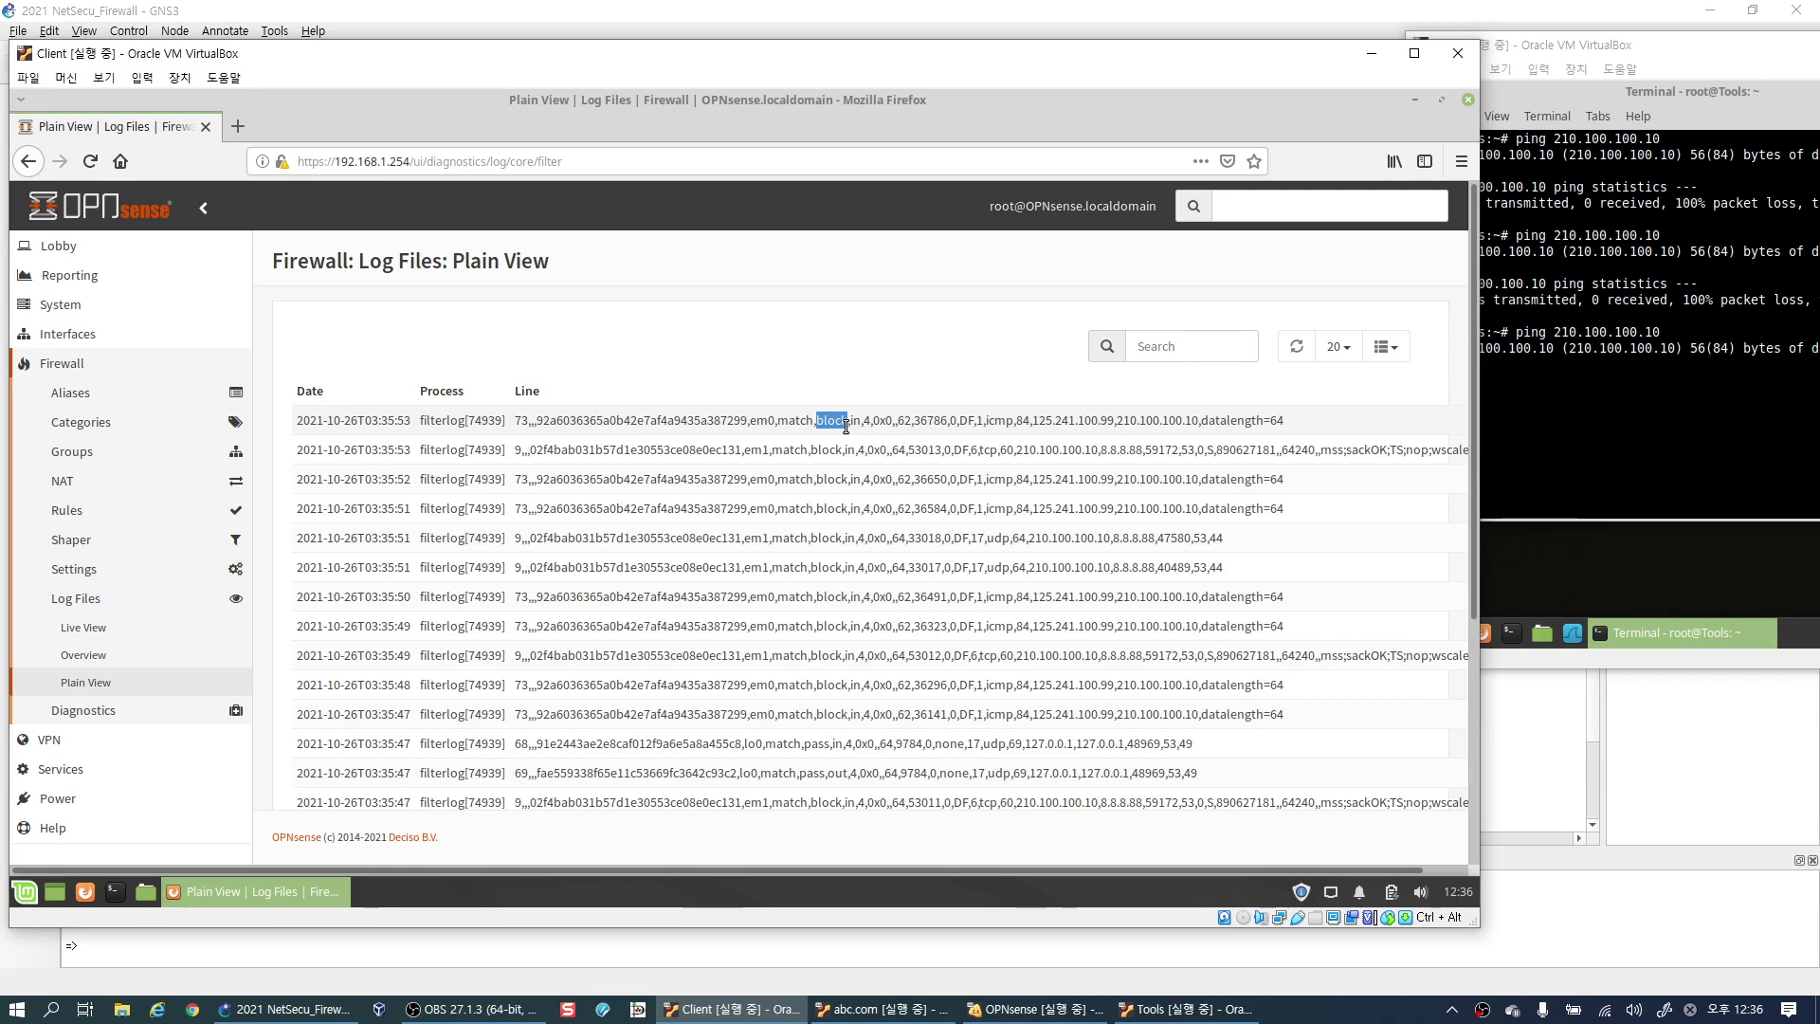
Return to the live firewall log and filter it to entries whose action is block.
click(95, 630)
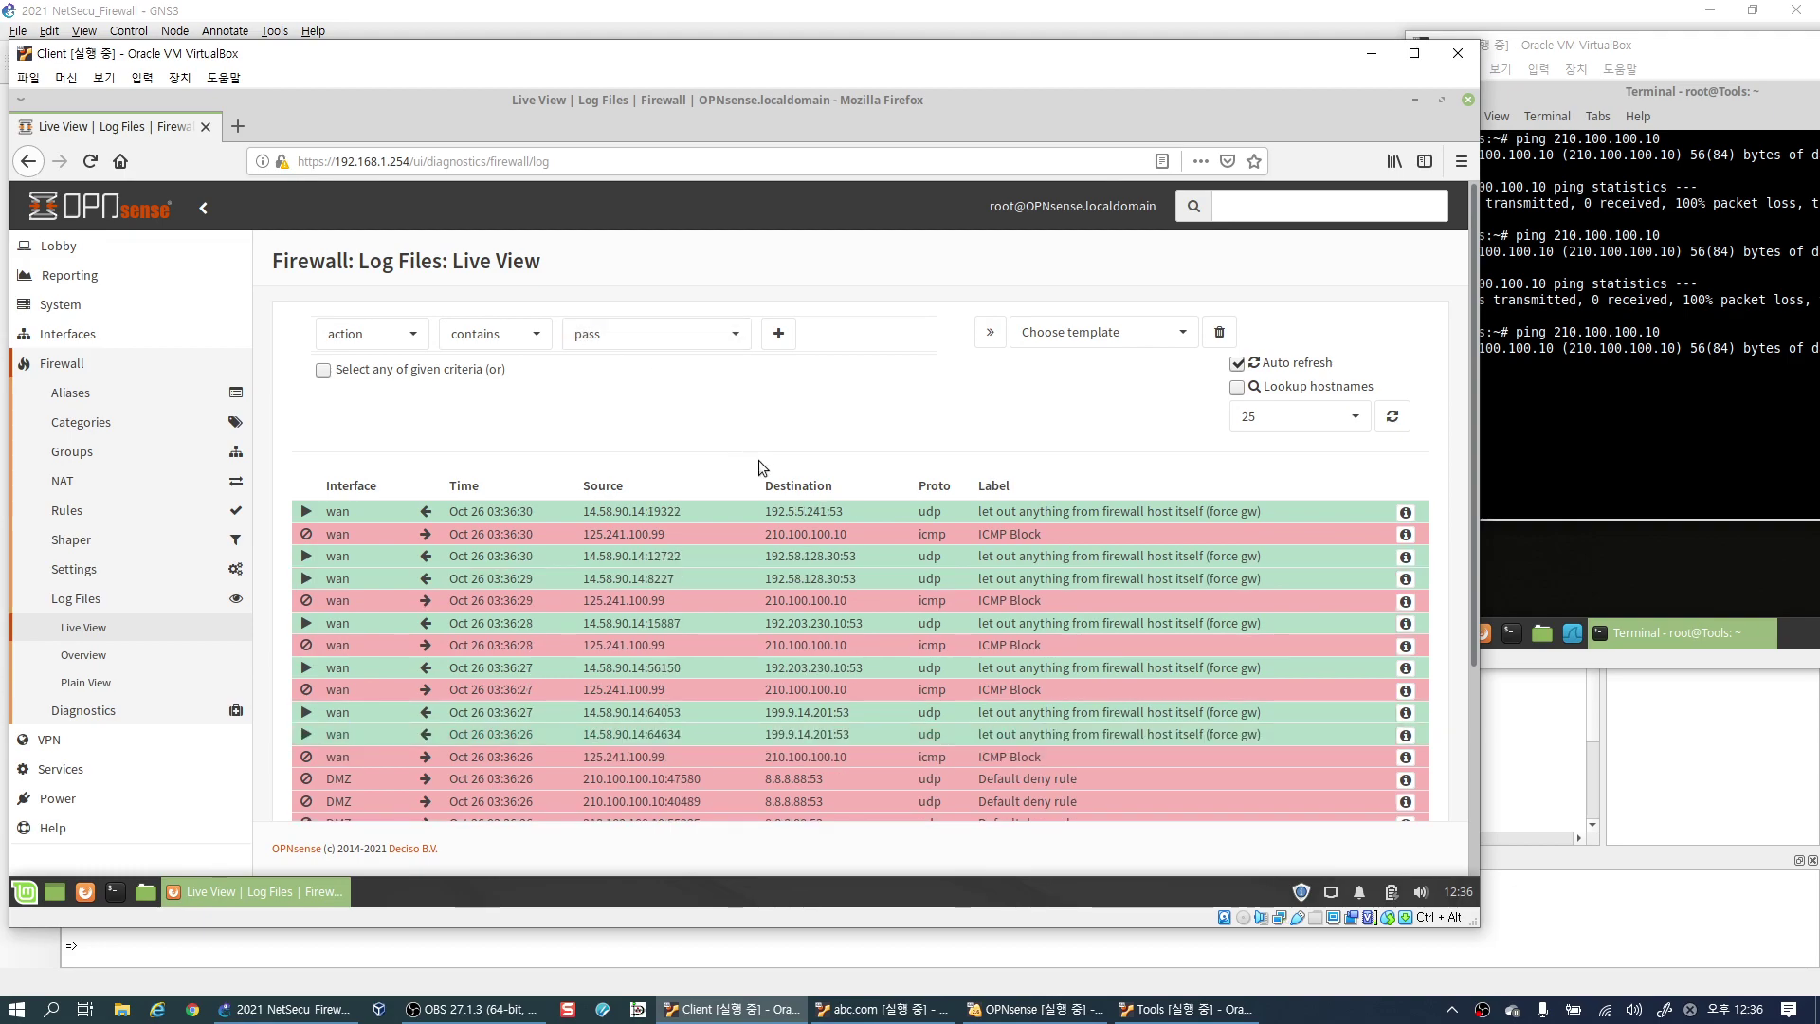
click(407, 335)
click(408, 336)
click(511, 338)
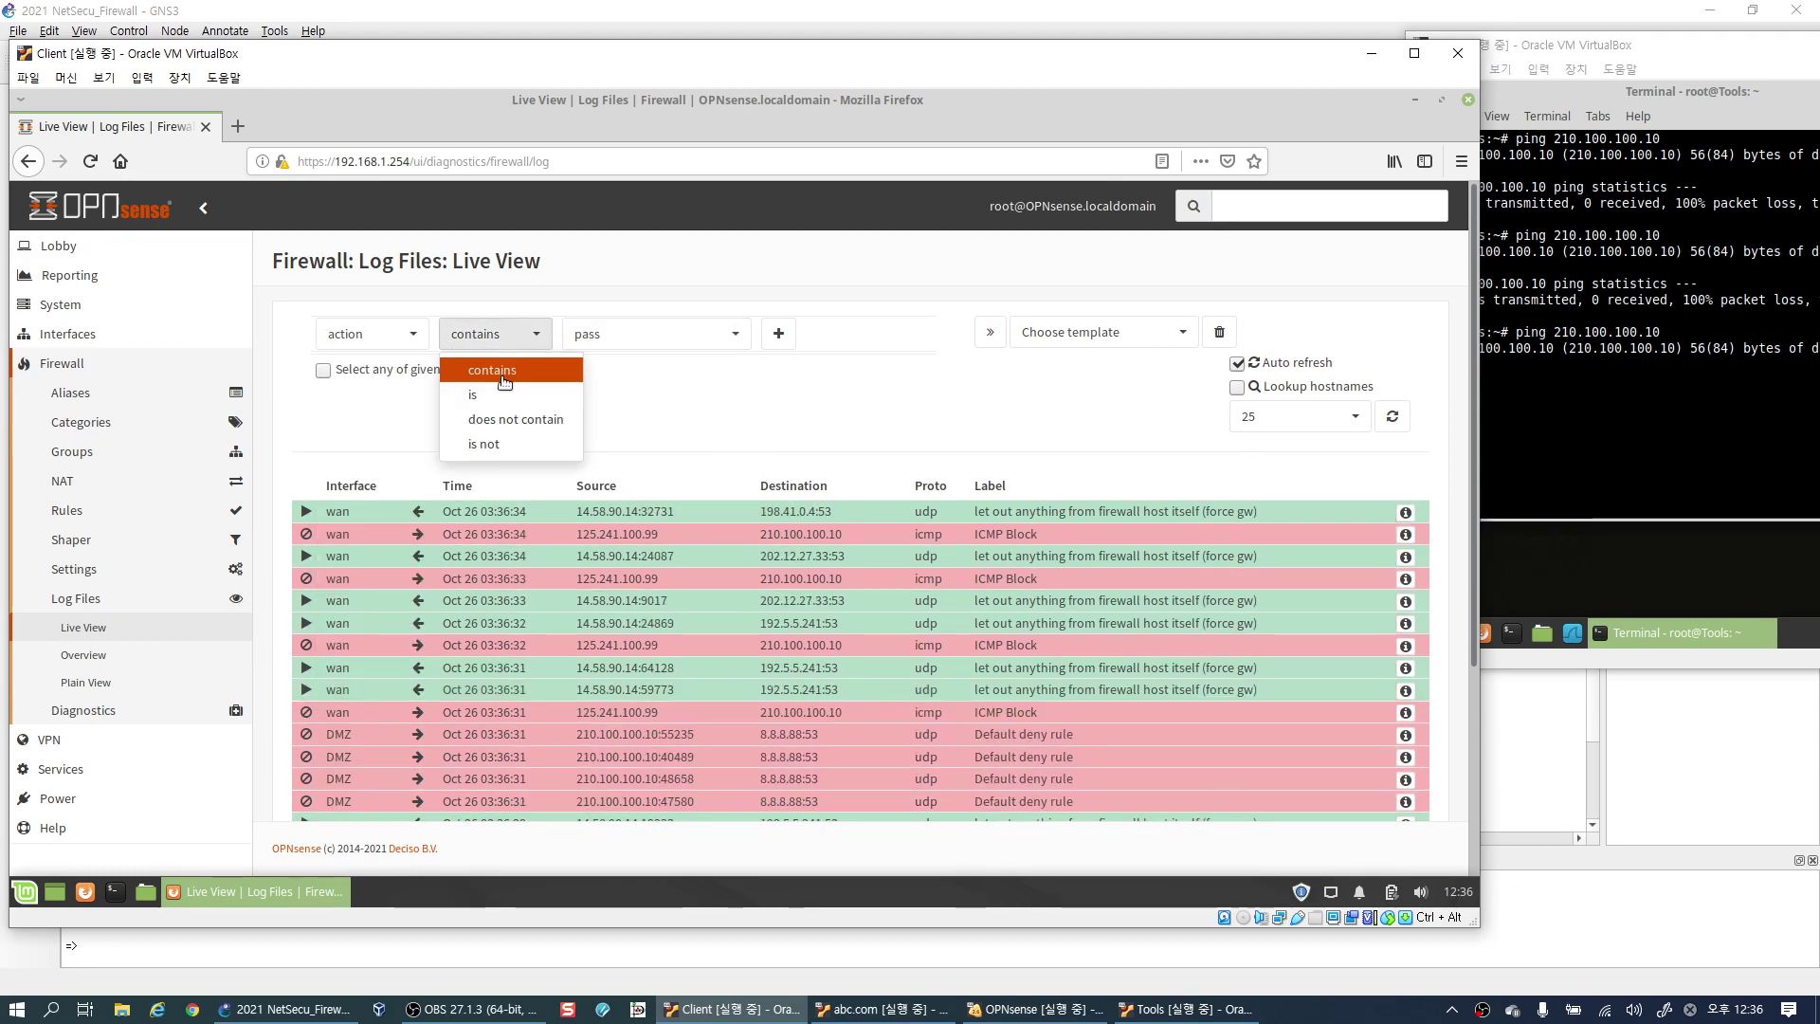
click(503, 397)
click(663, 335)
click(633, 396)
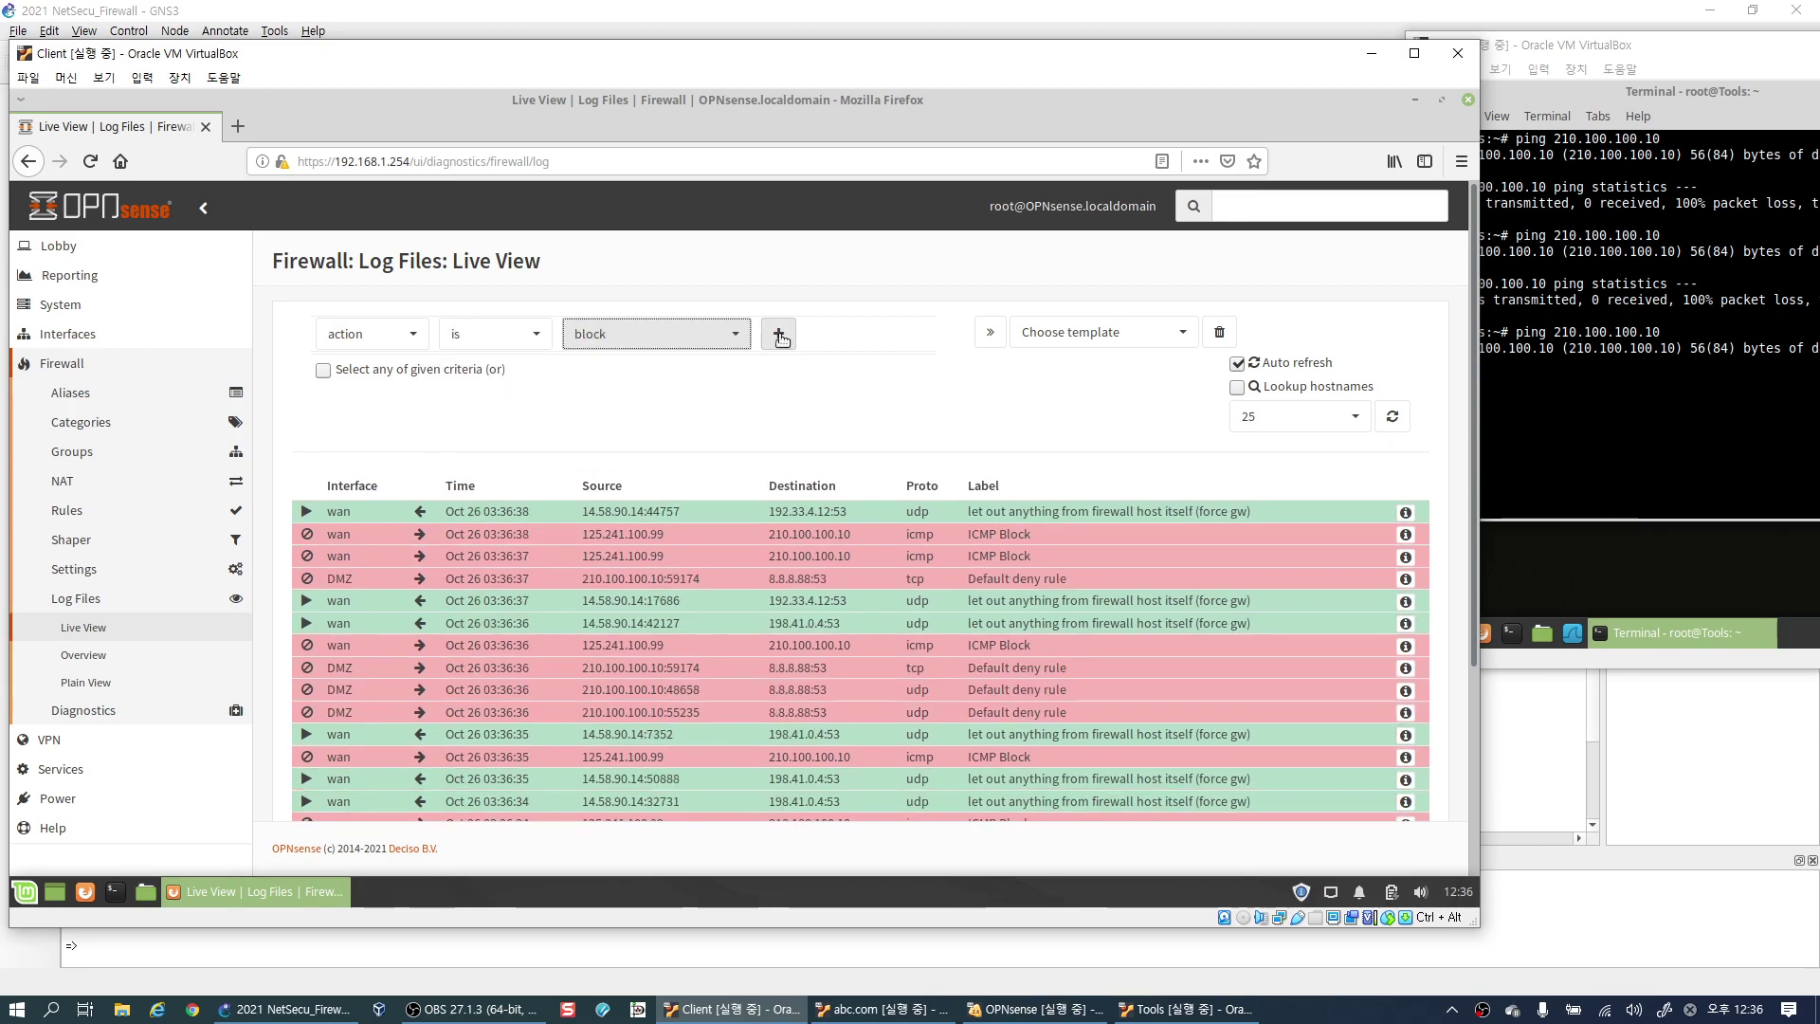
click(780, 338)
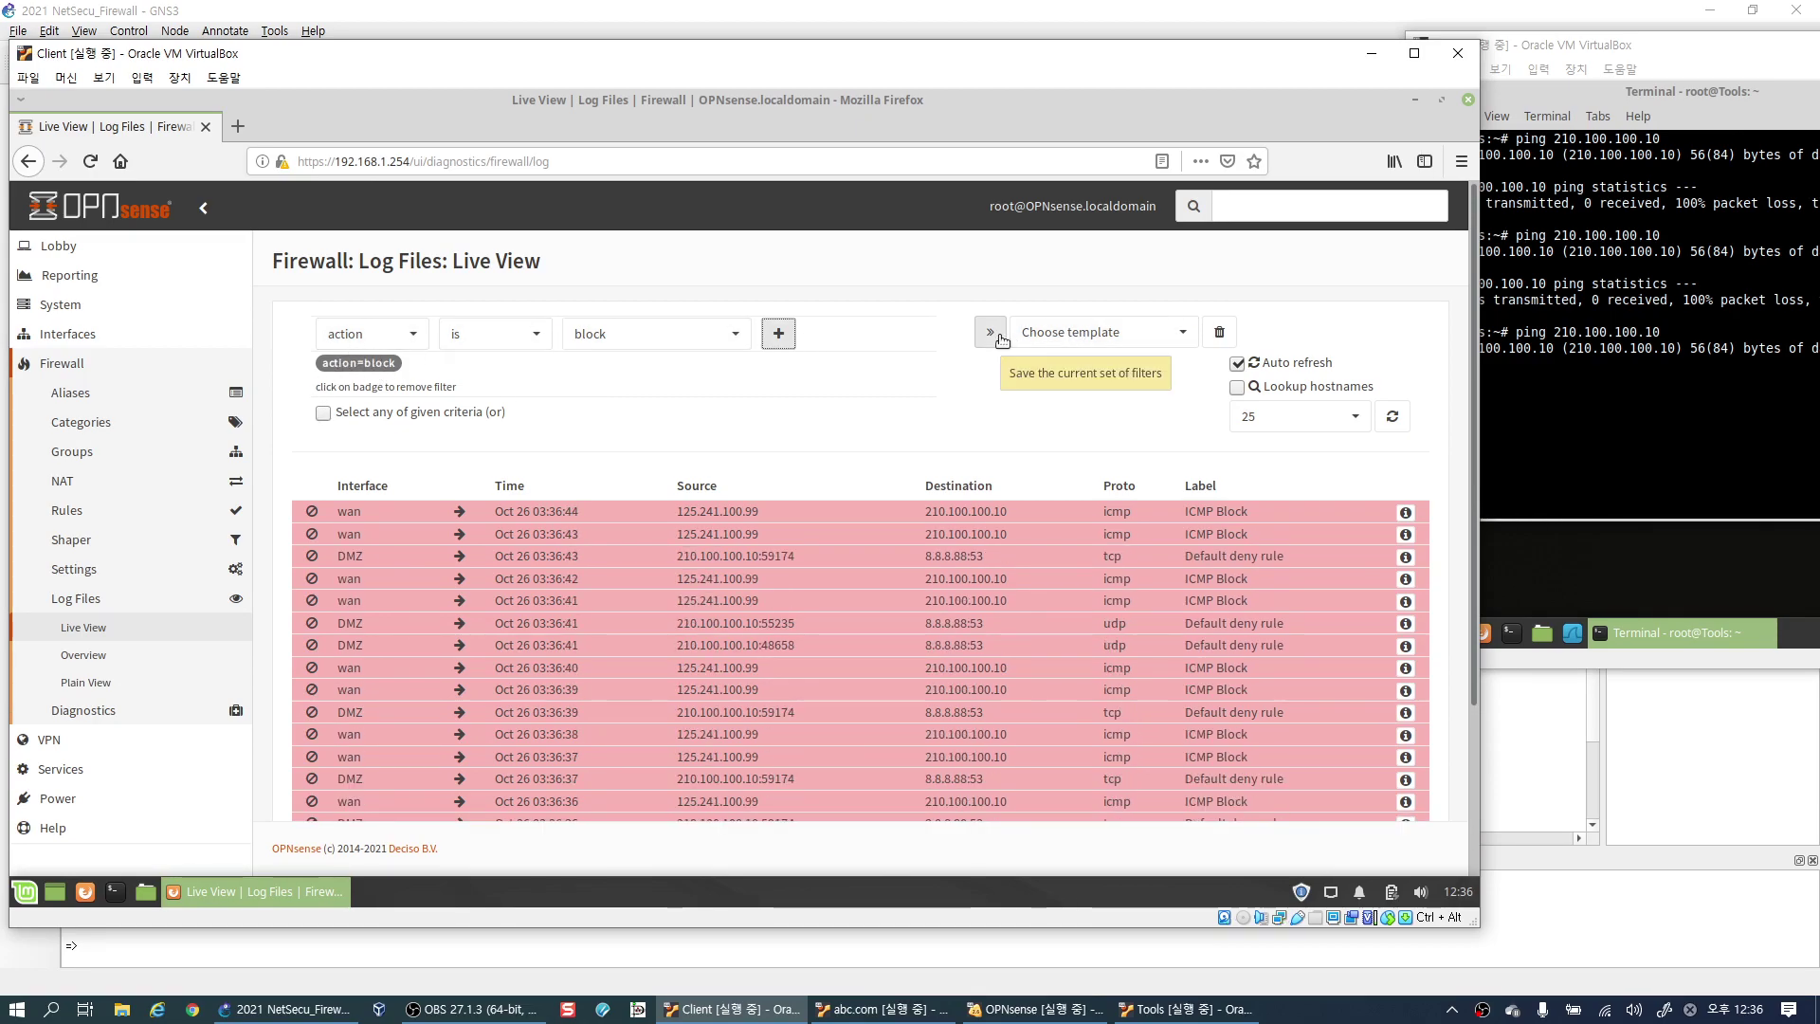
Save the current live log filter set as a template named "block".
click(1128, 333)
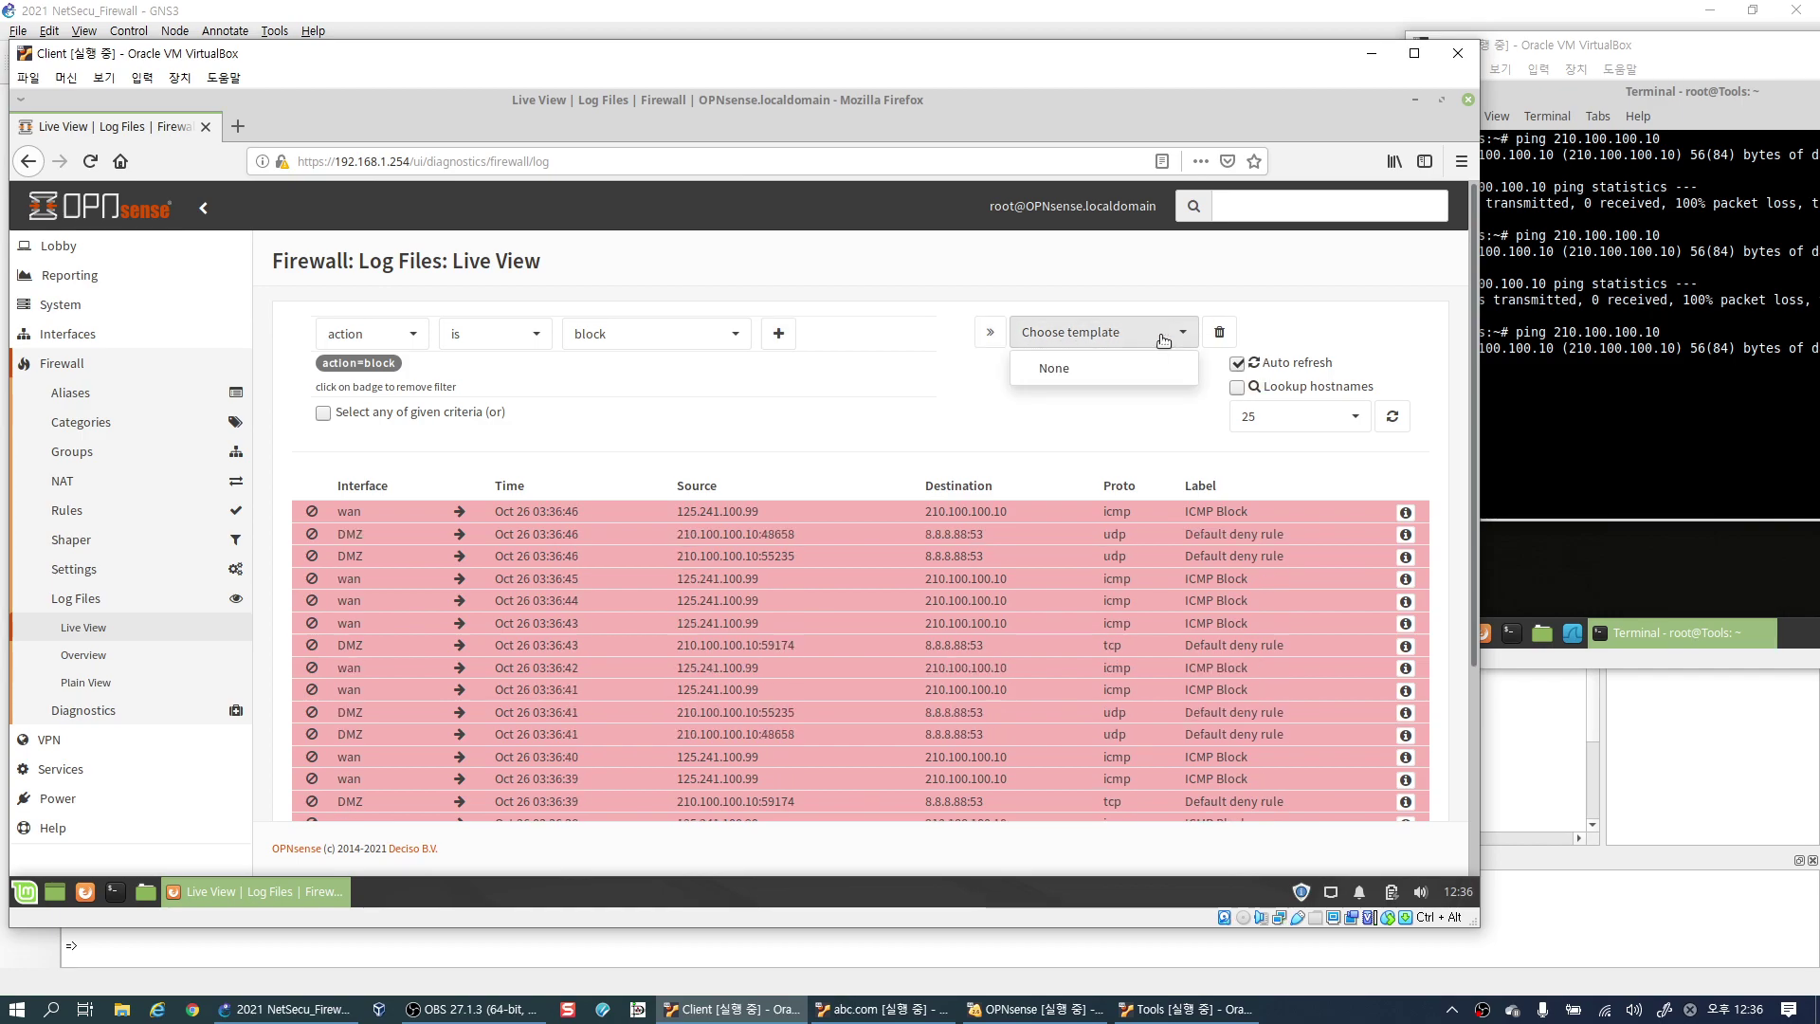
click(1137, 337)
click(990, 331)
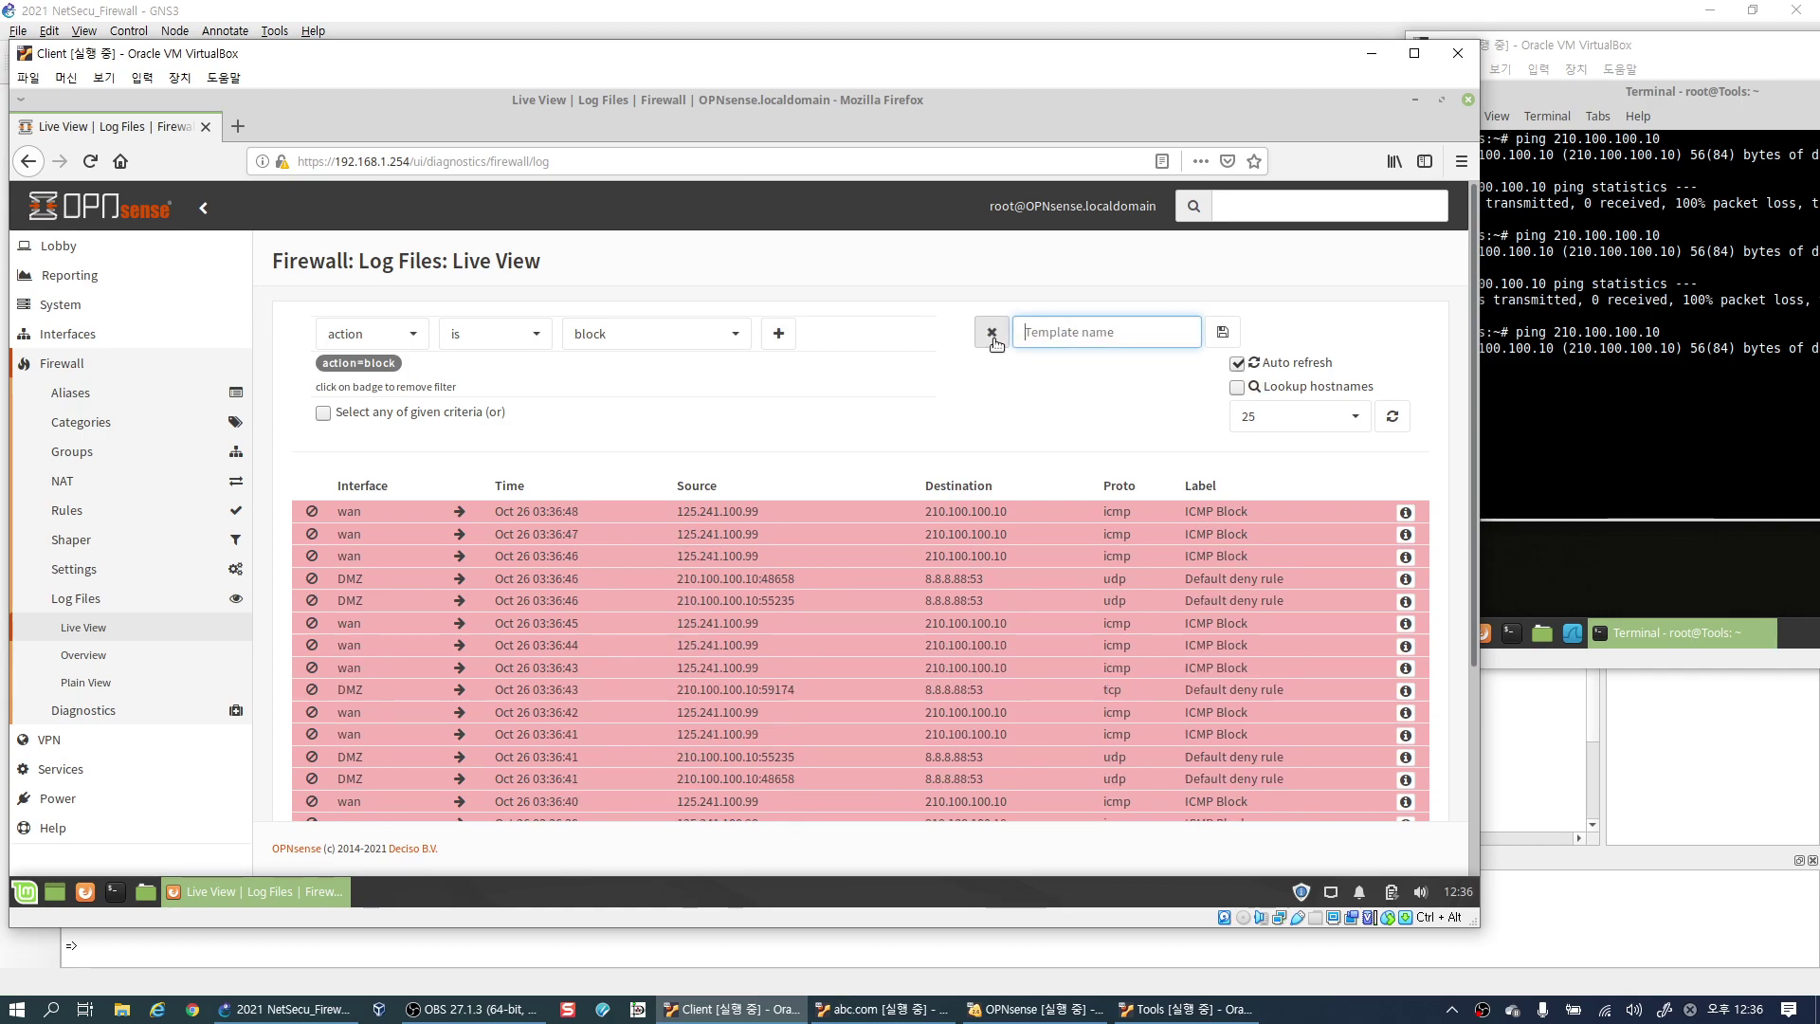
text(icmp blo)
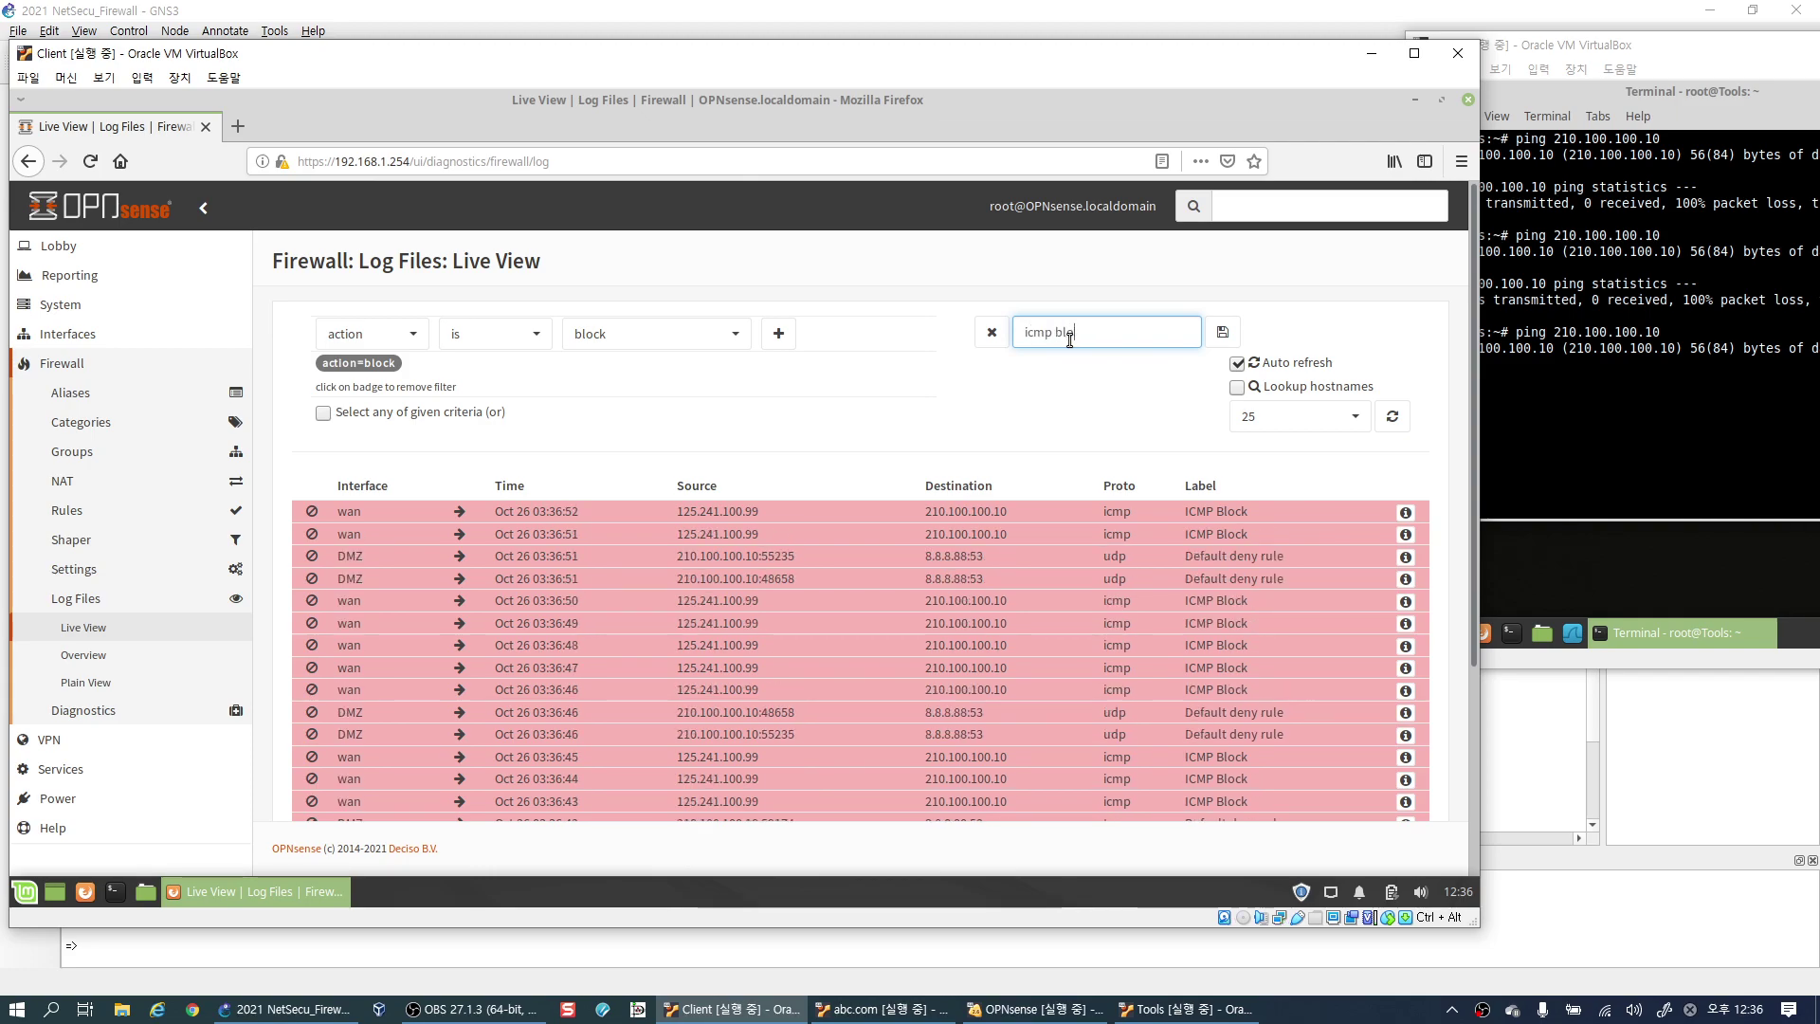
key(BackSpace)
key(BackSpace)
key(BackSpace)
text(block)
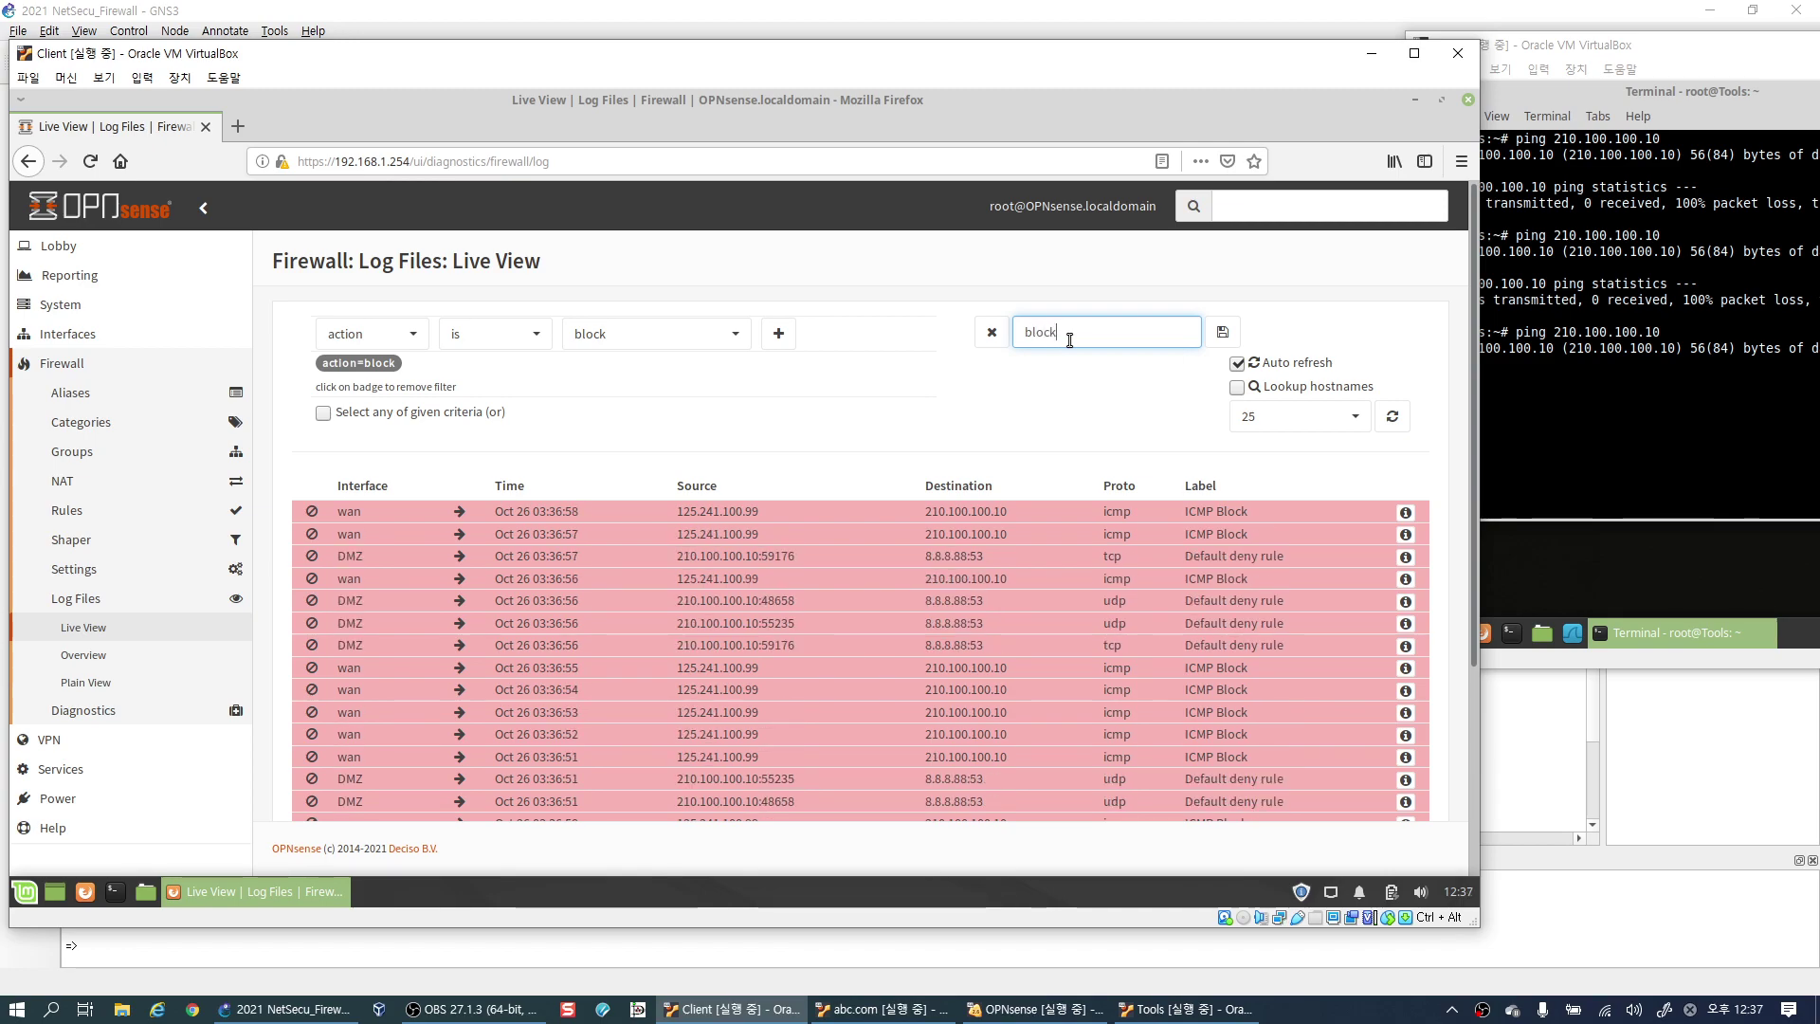
key(Return)
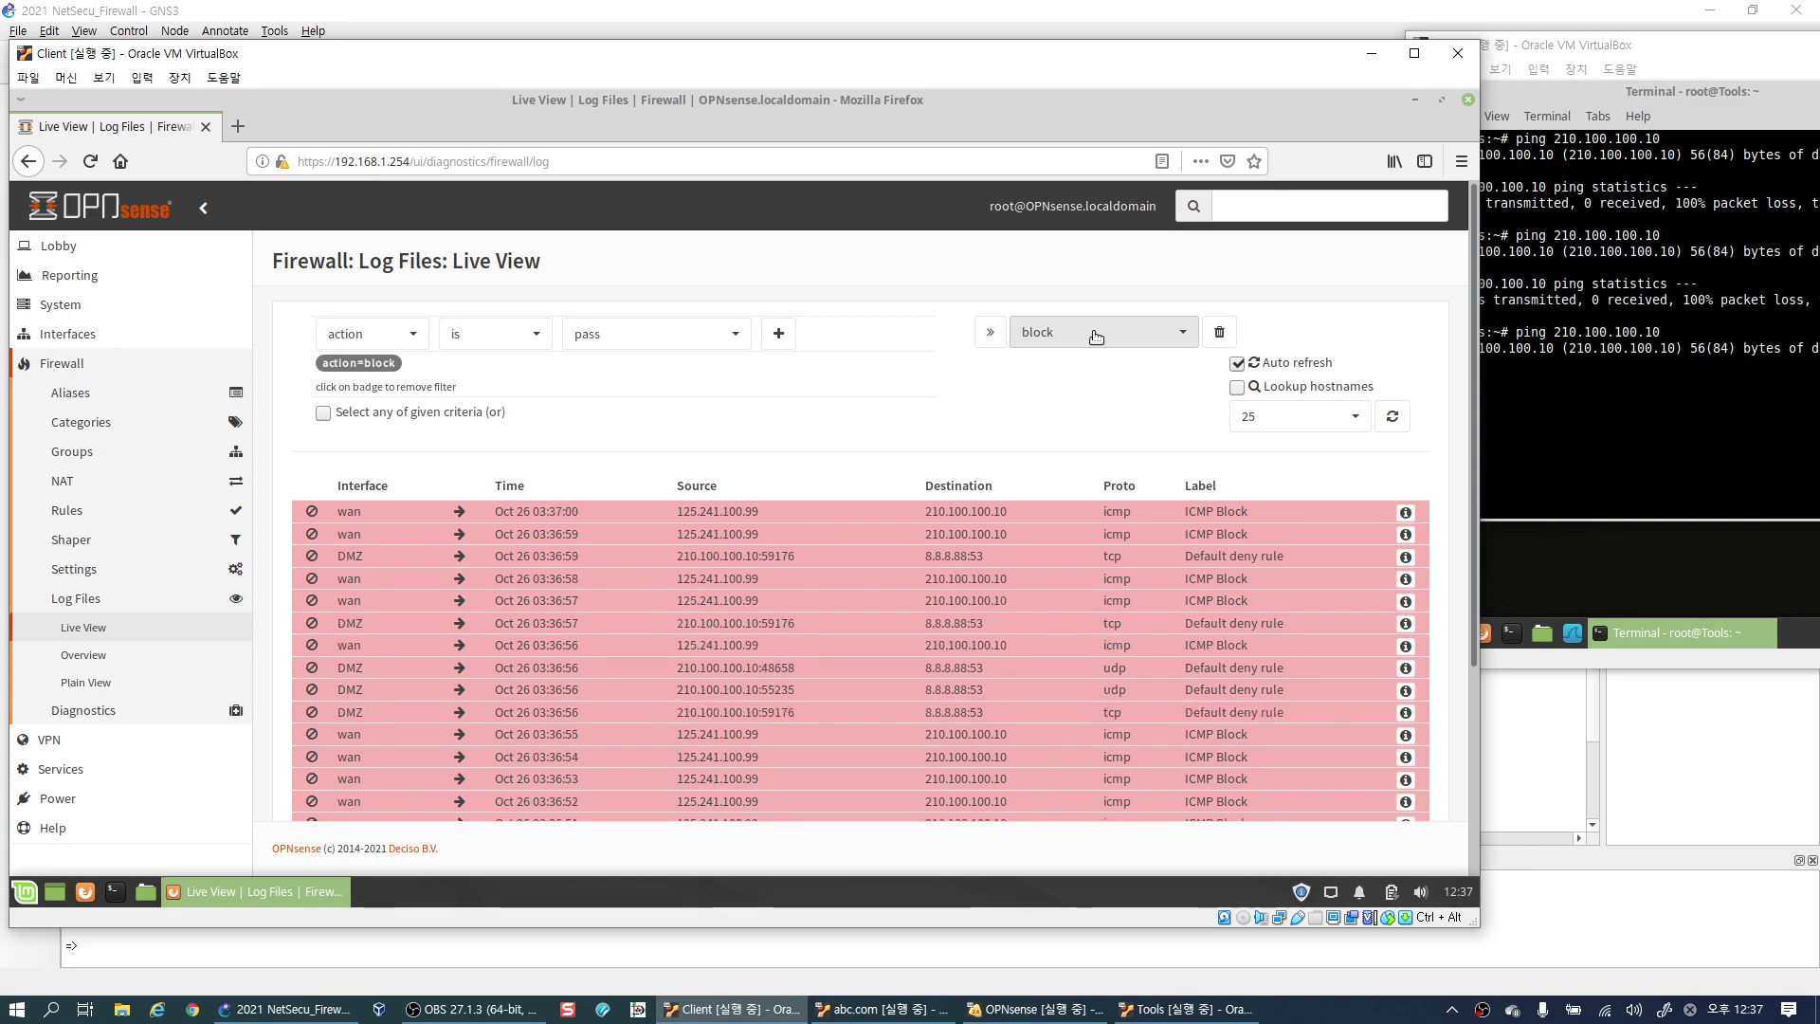
Apply the saved "block" filter template to the live log.
click(1088, 334)
click(1074, 394)
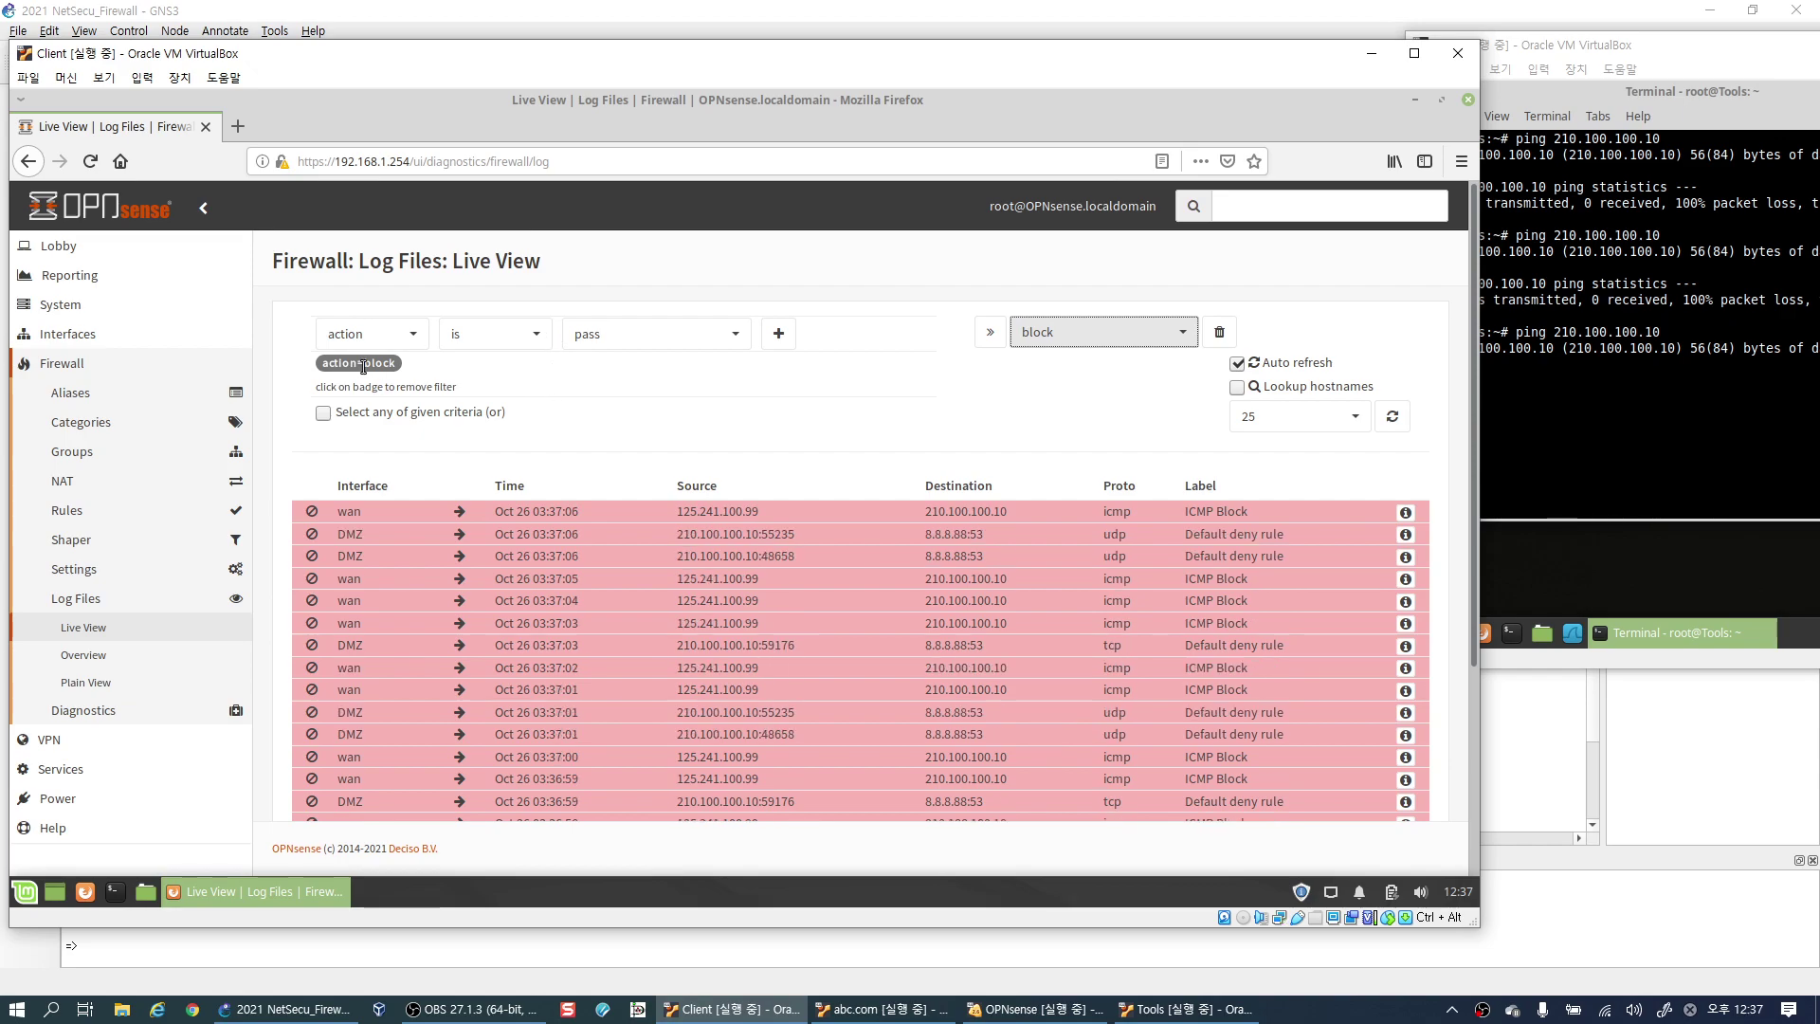
click(1107, 334)
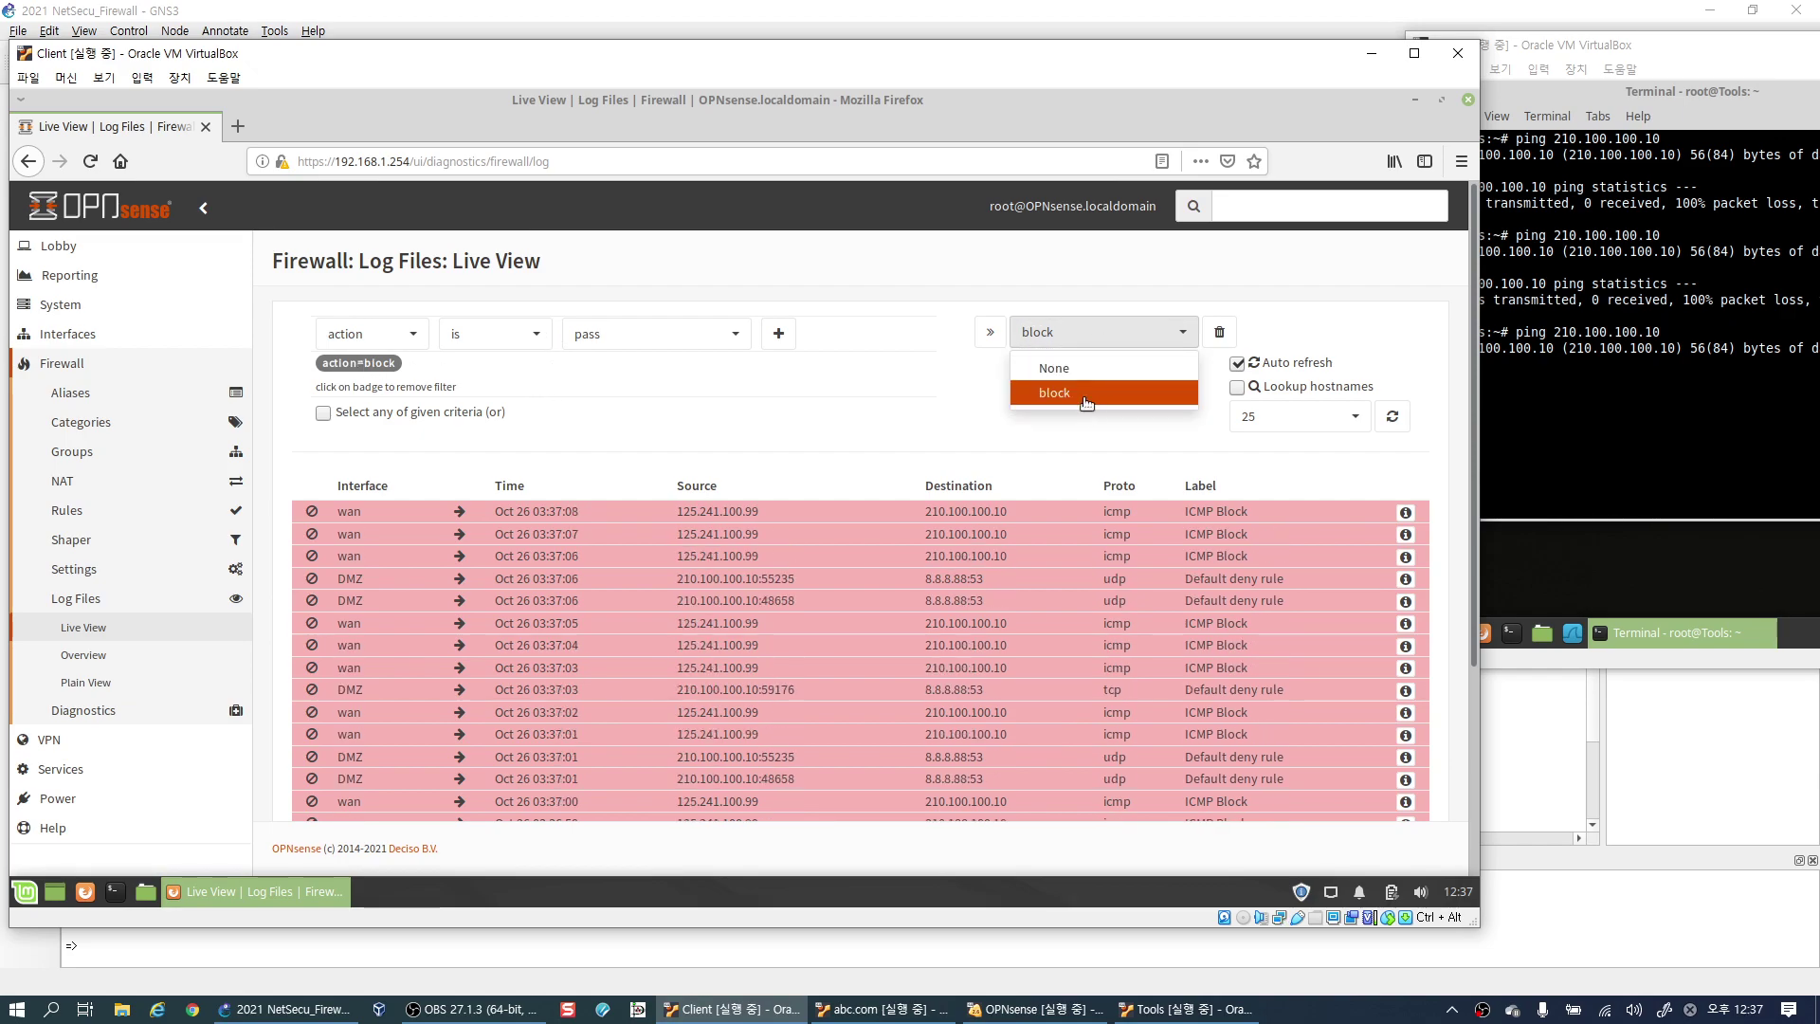
click(1086, 394)
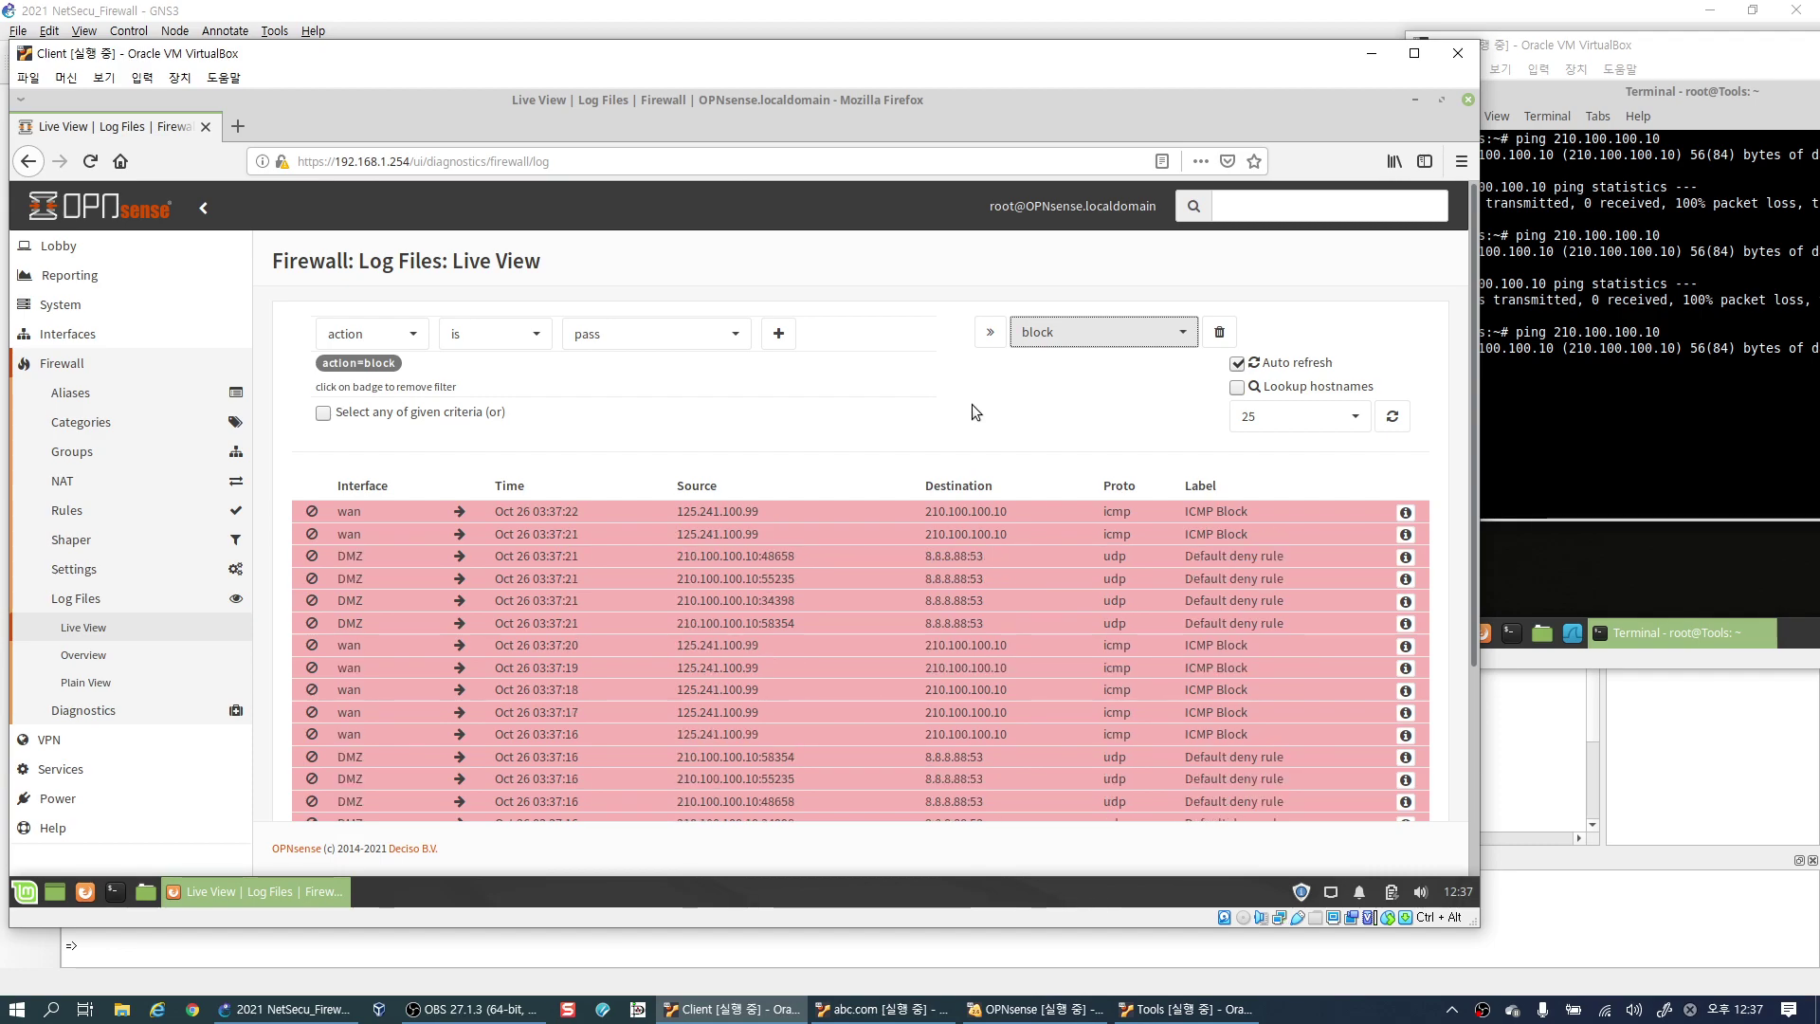
click(372, 333)
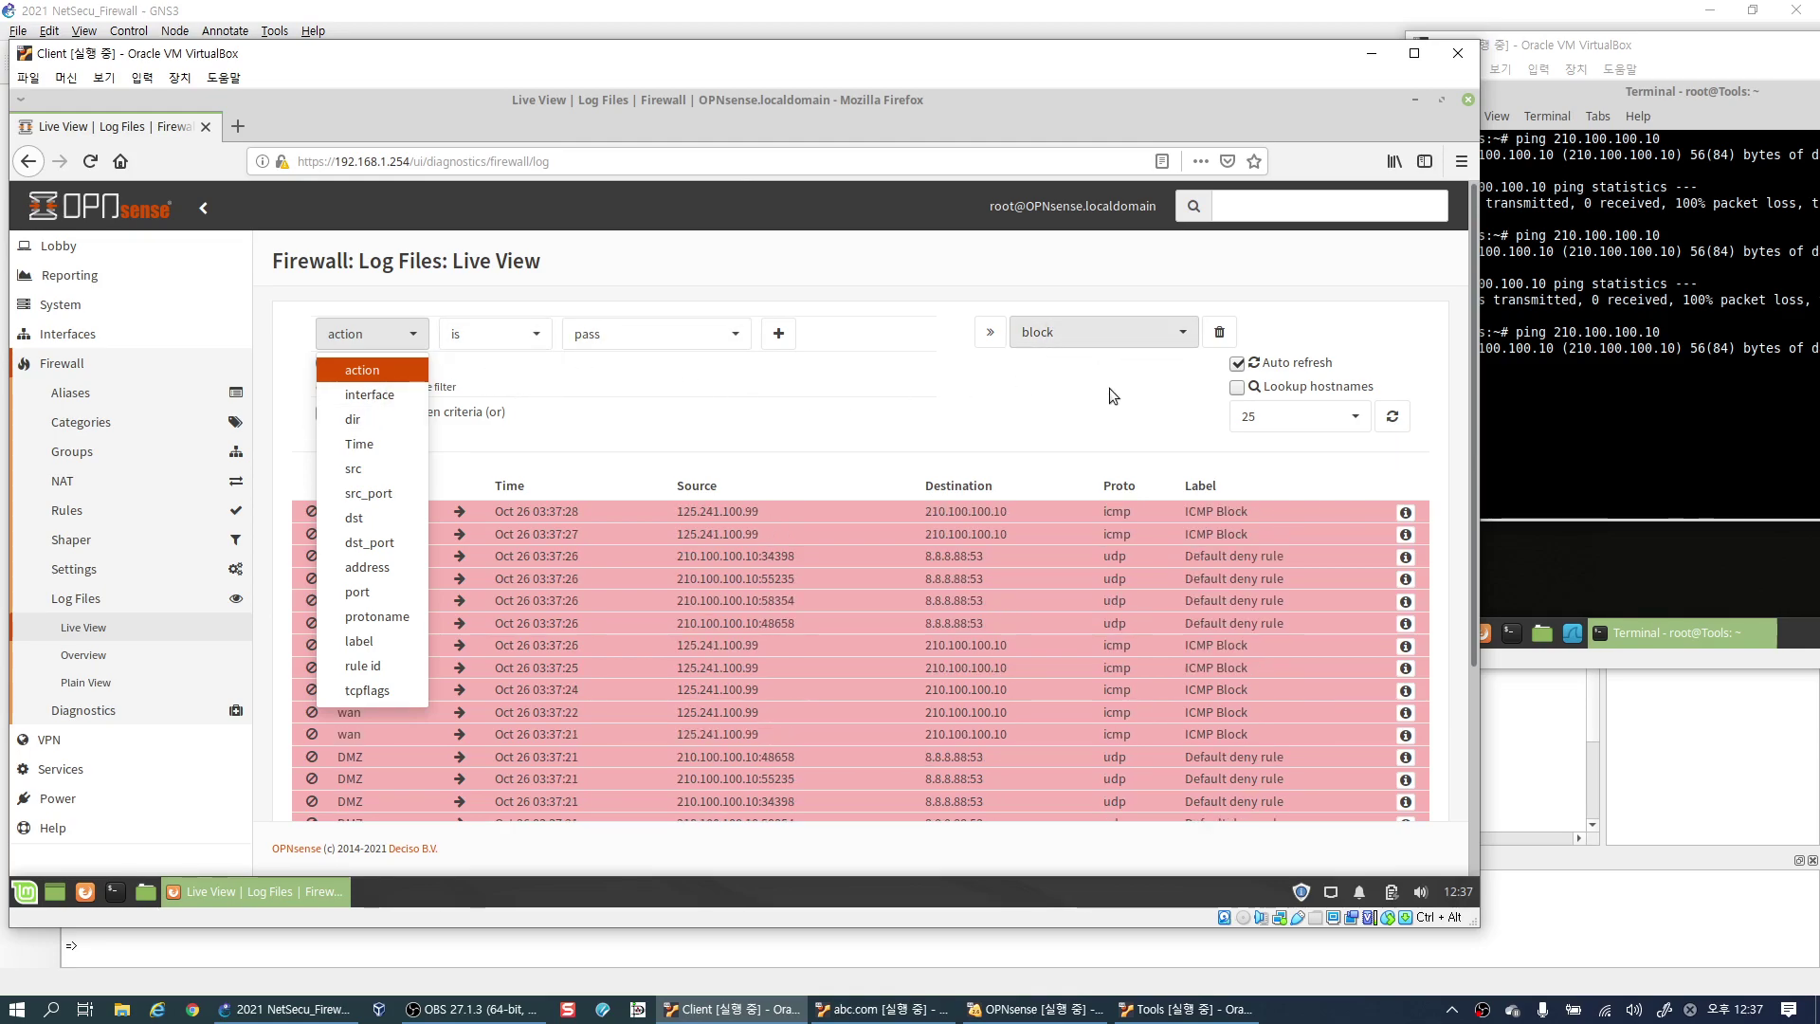
click(927, 381)
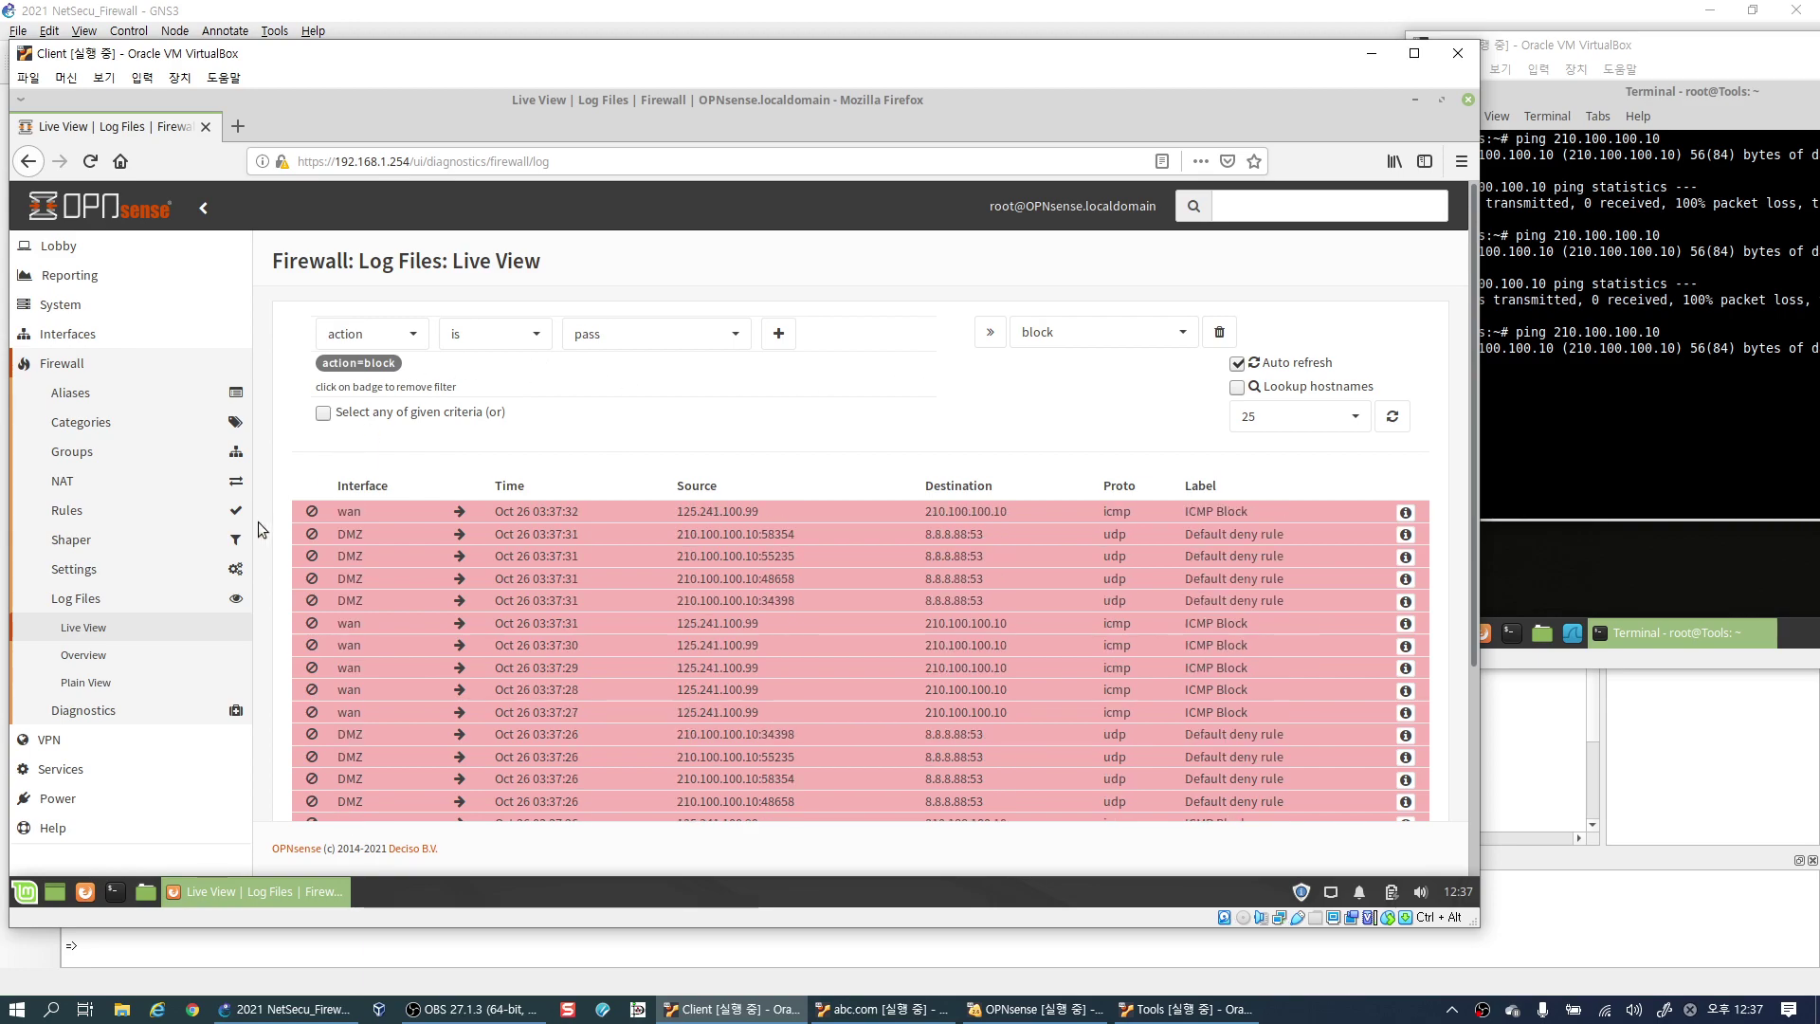
Open the WAN firewall rule "ICMP Block" for editing and review its interface, protocol, source and destination settings.
click(69, 515)
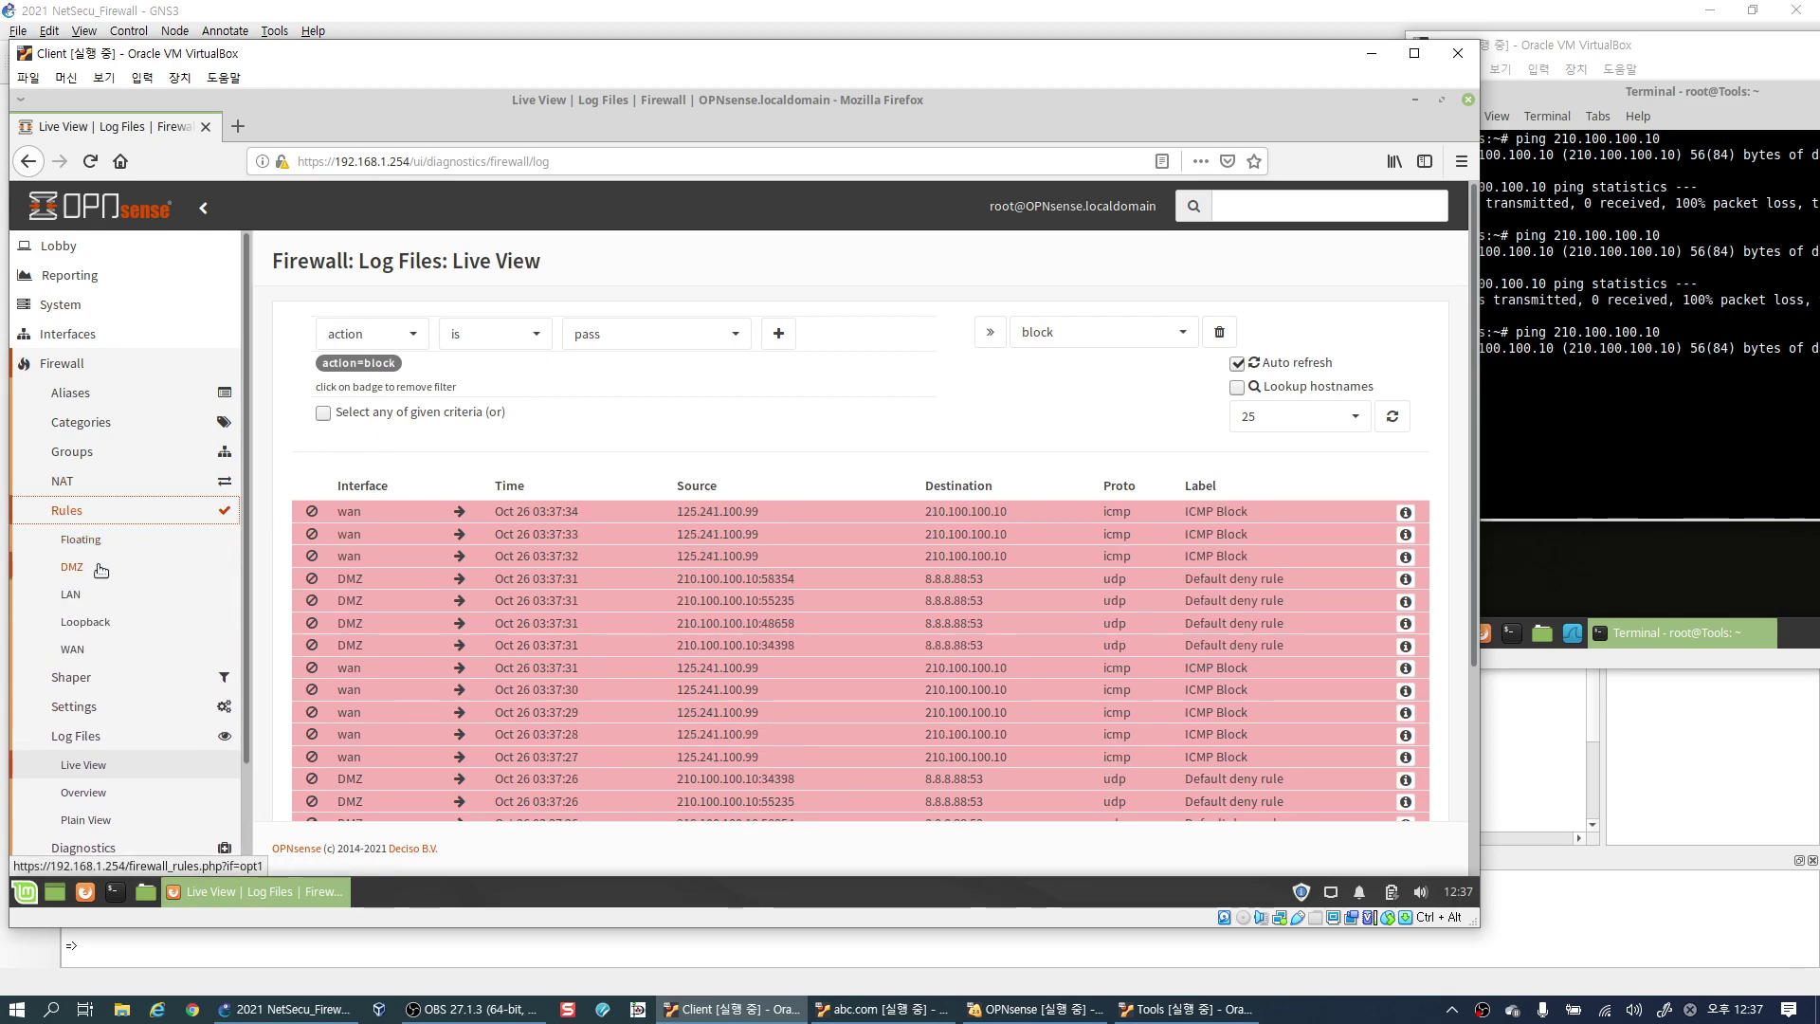
click(137, 653)
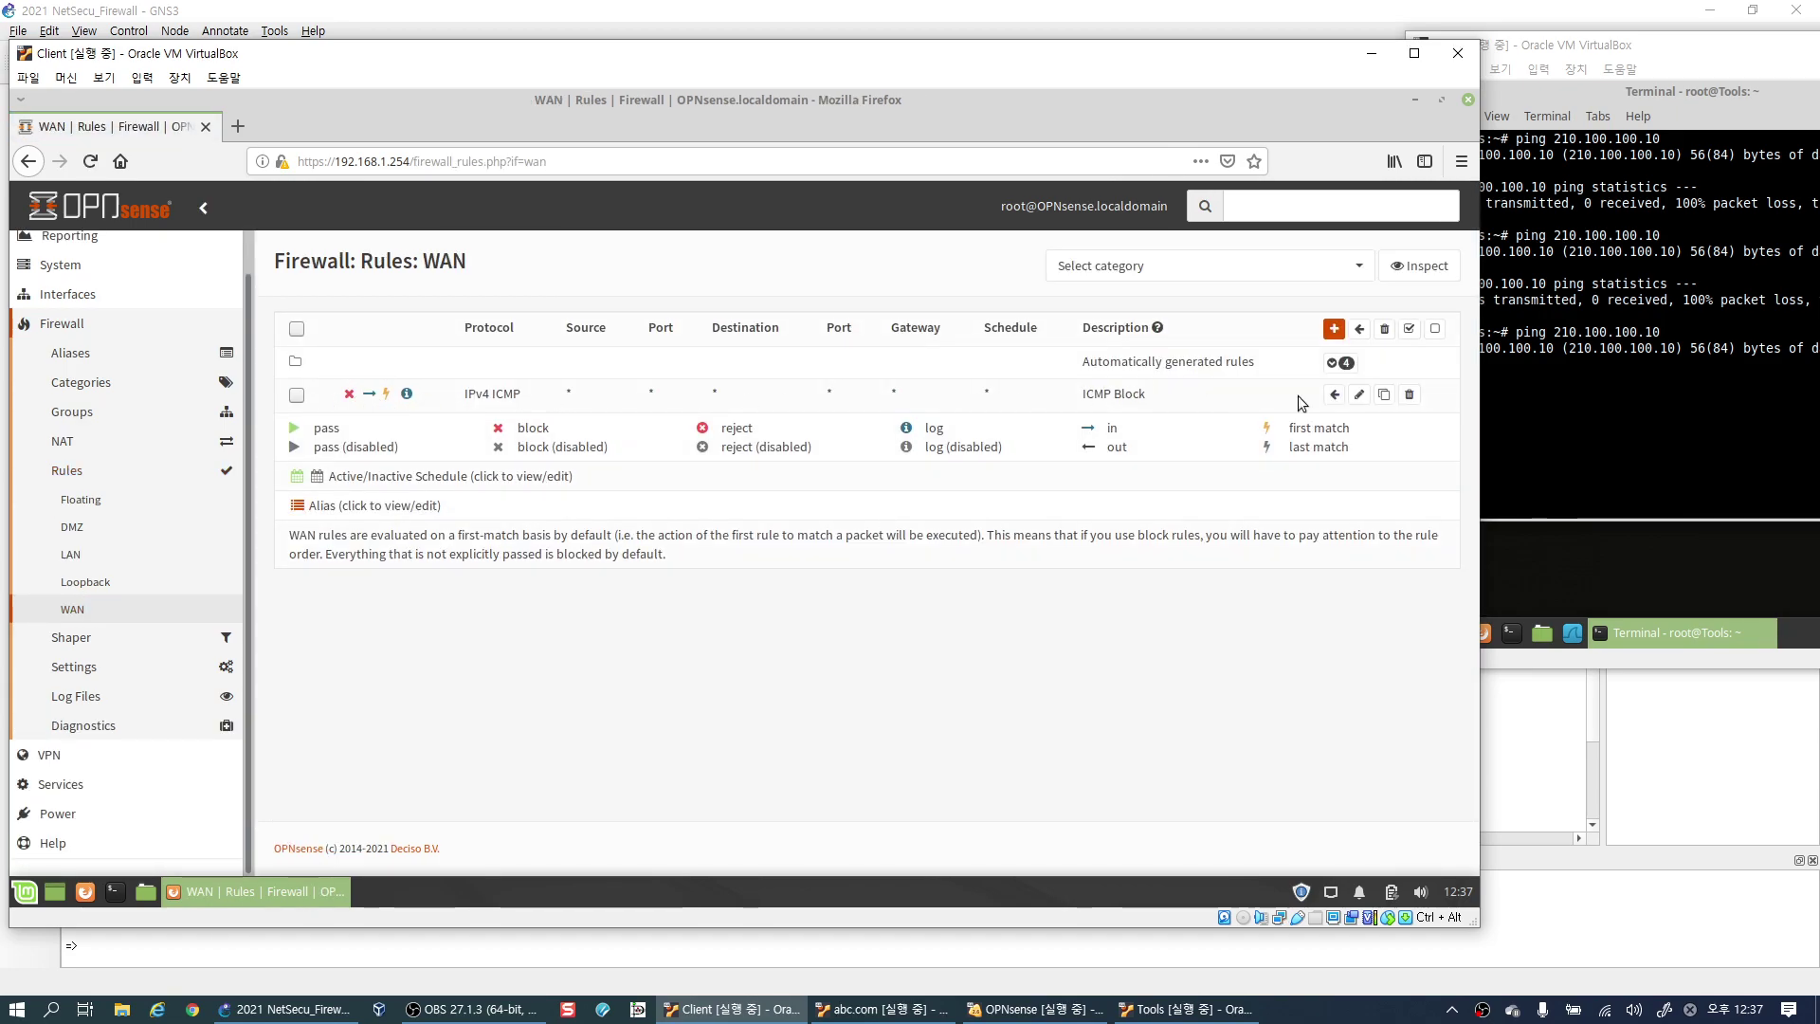
click(1359, 394)
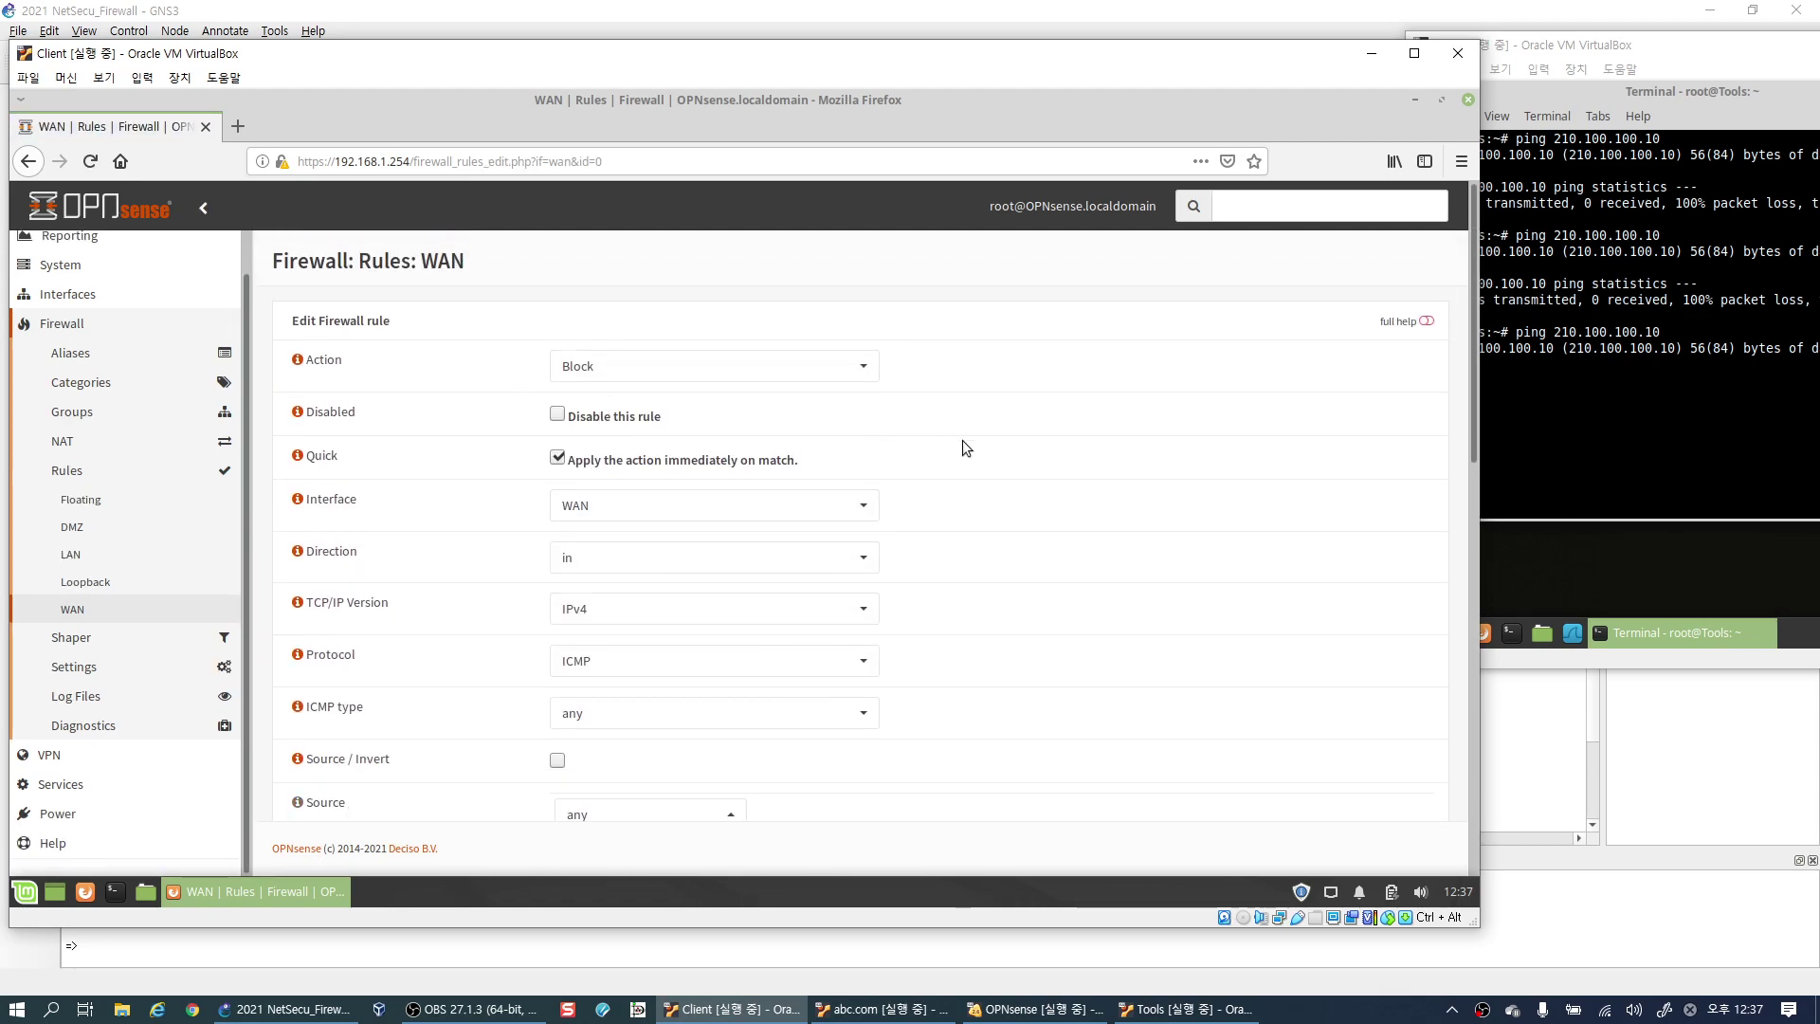
scroll(974, 458, down, 3)
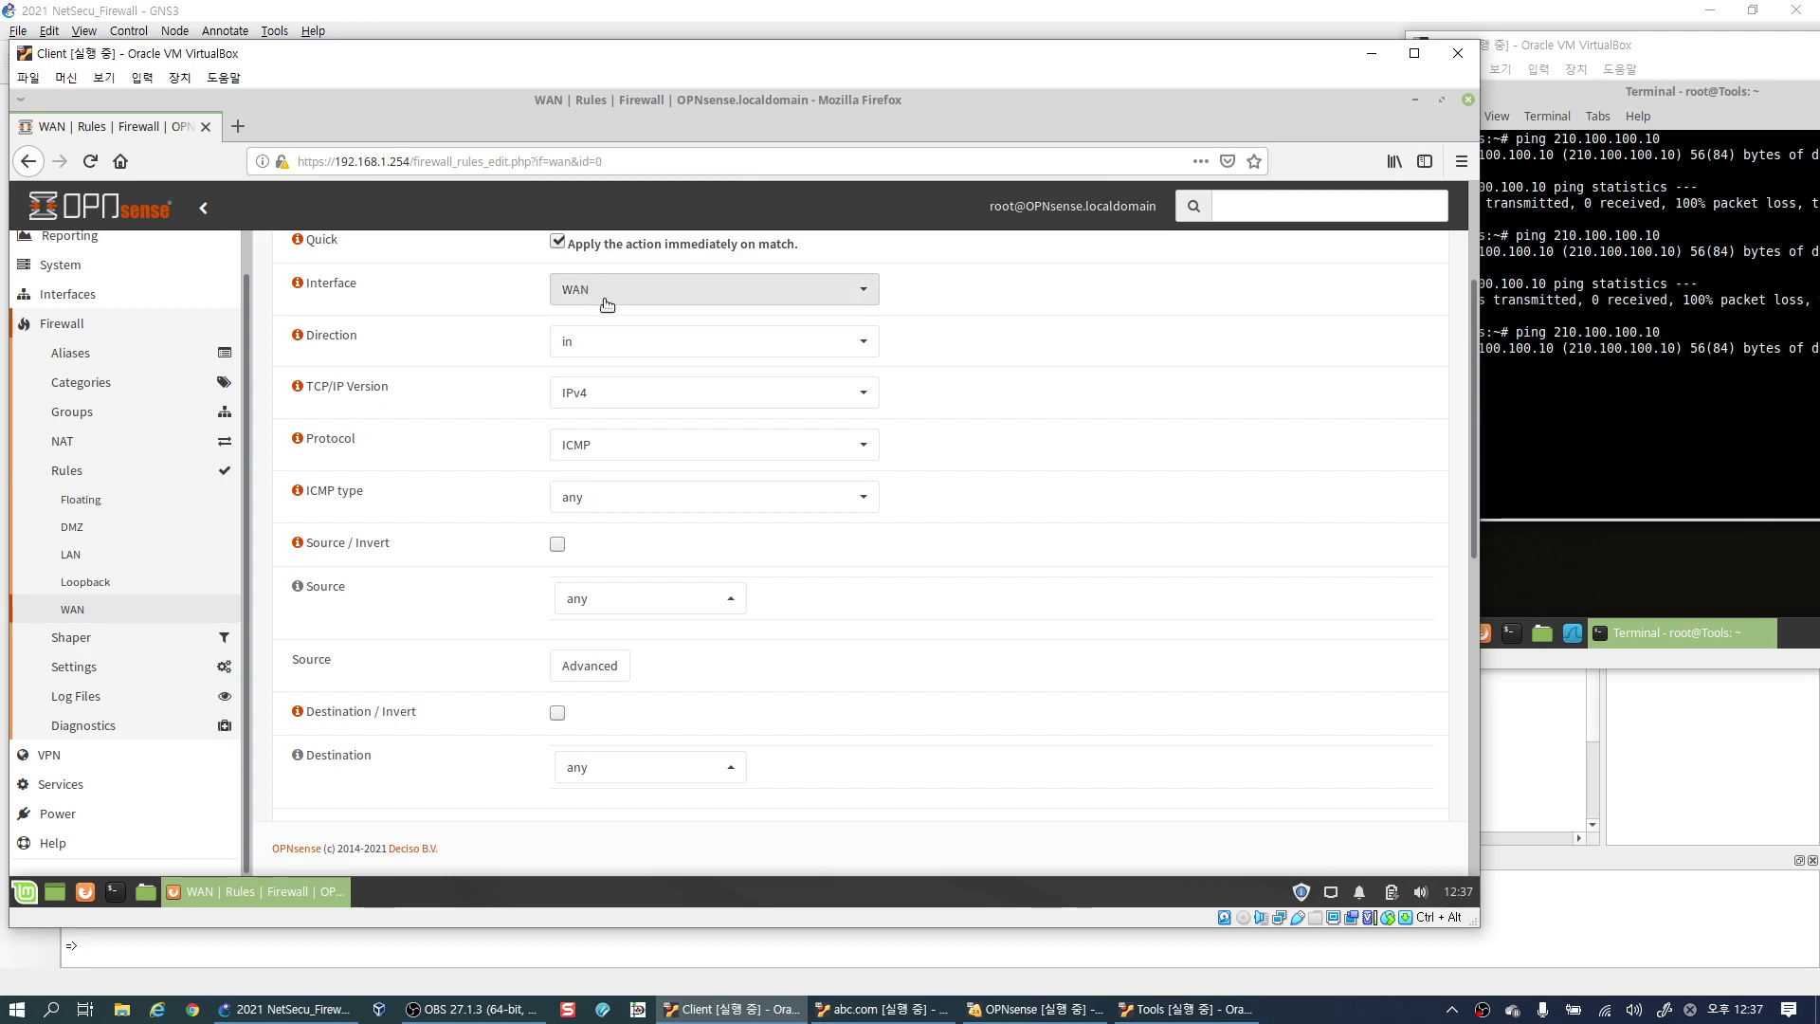
click(590, 460)
click(699, 460)
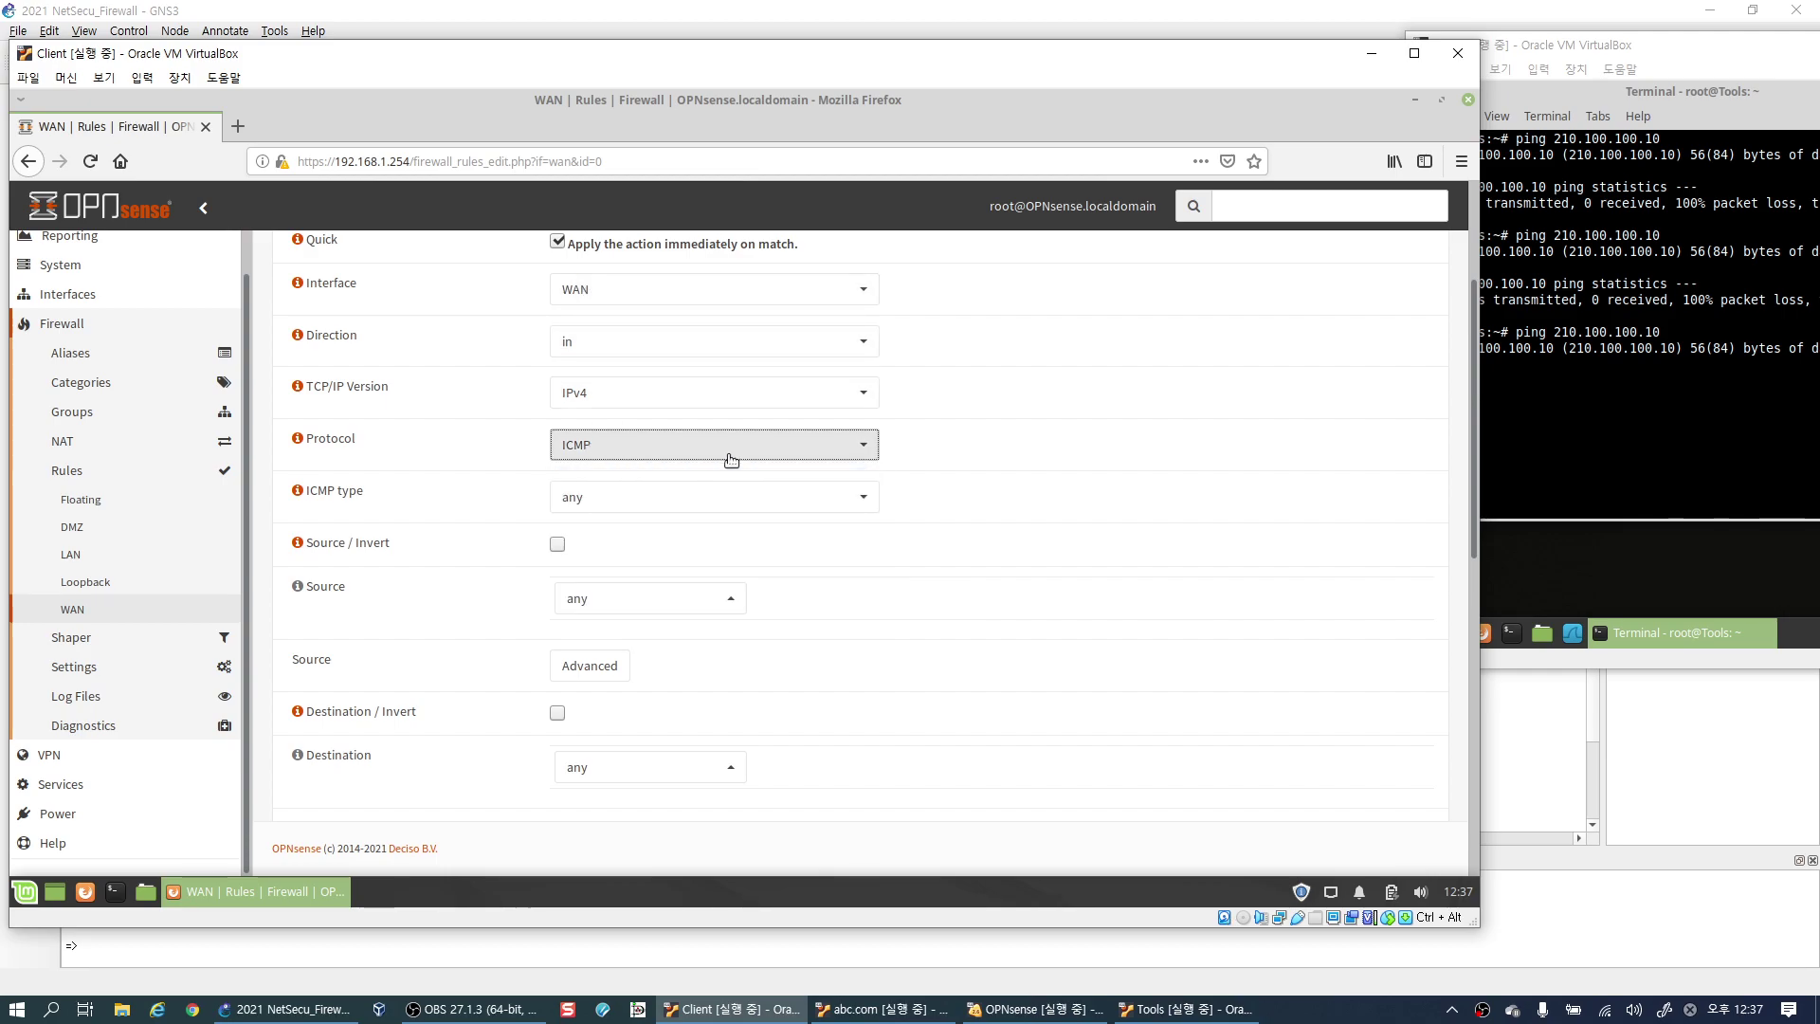
scroll(986, 457, down, 2)
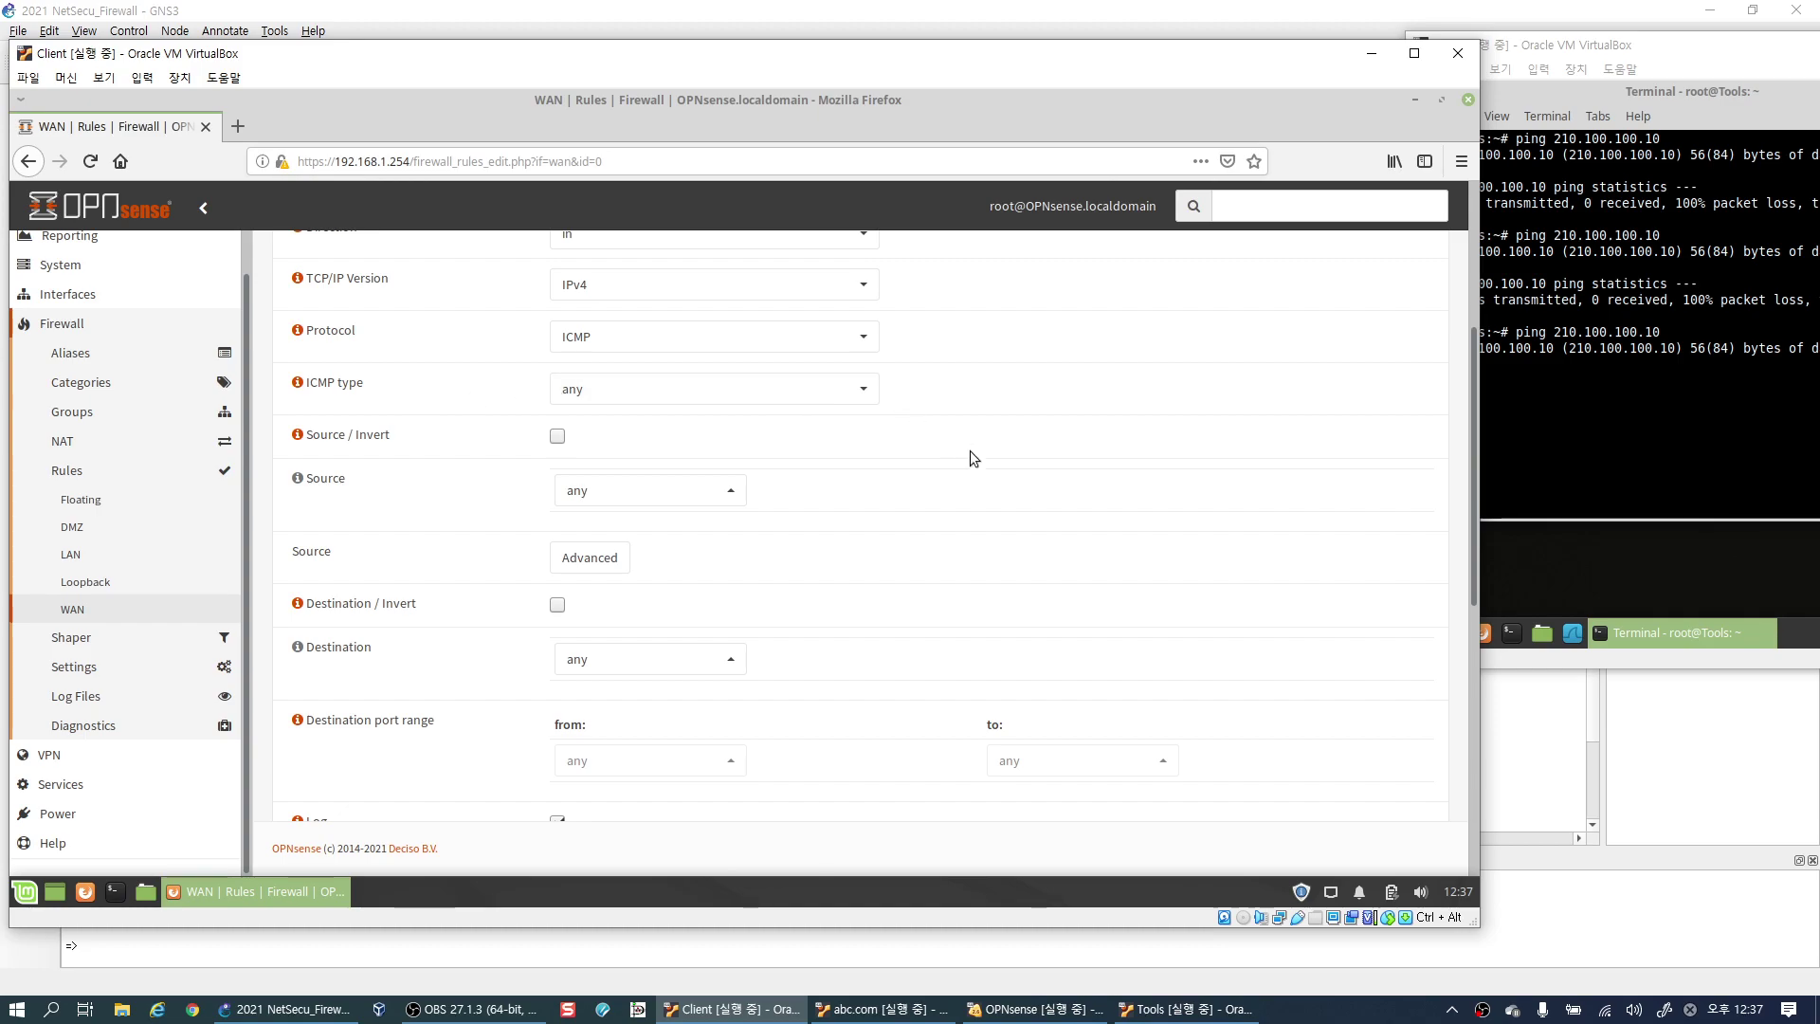
scroll(981, 453, down, 4)
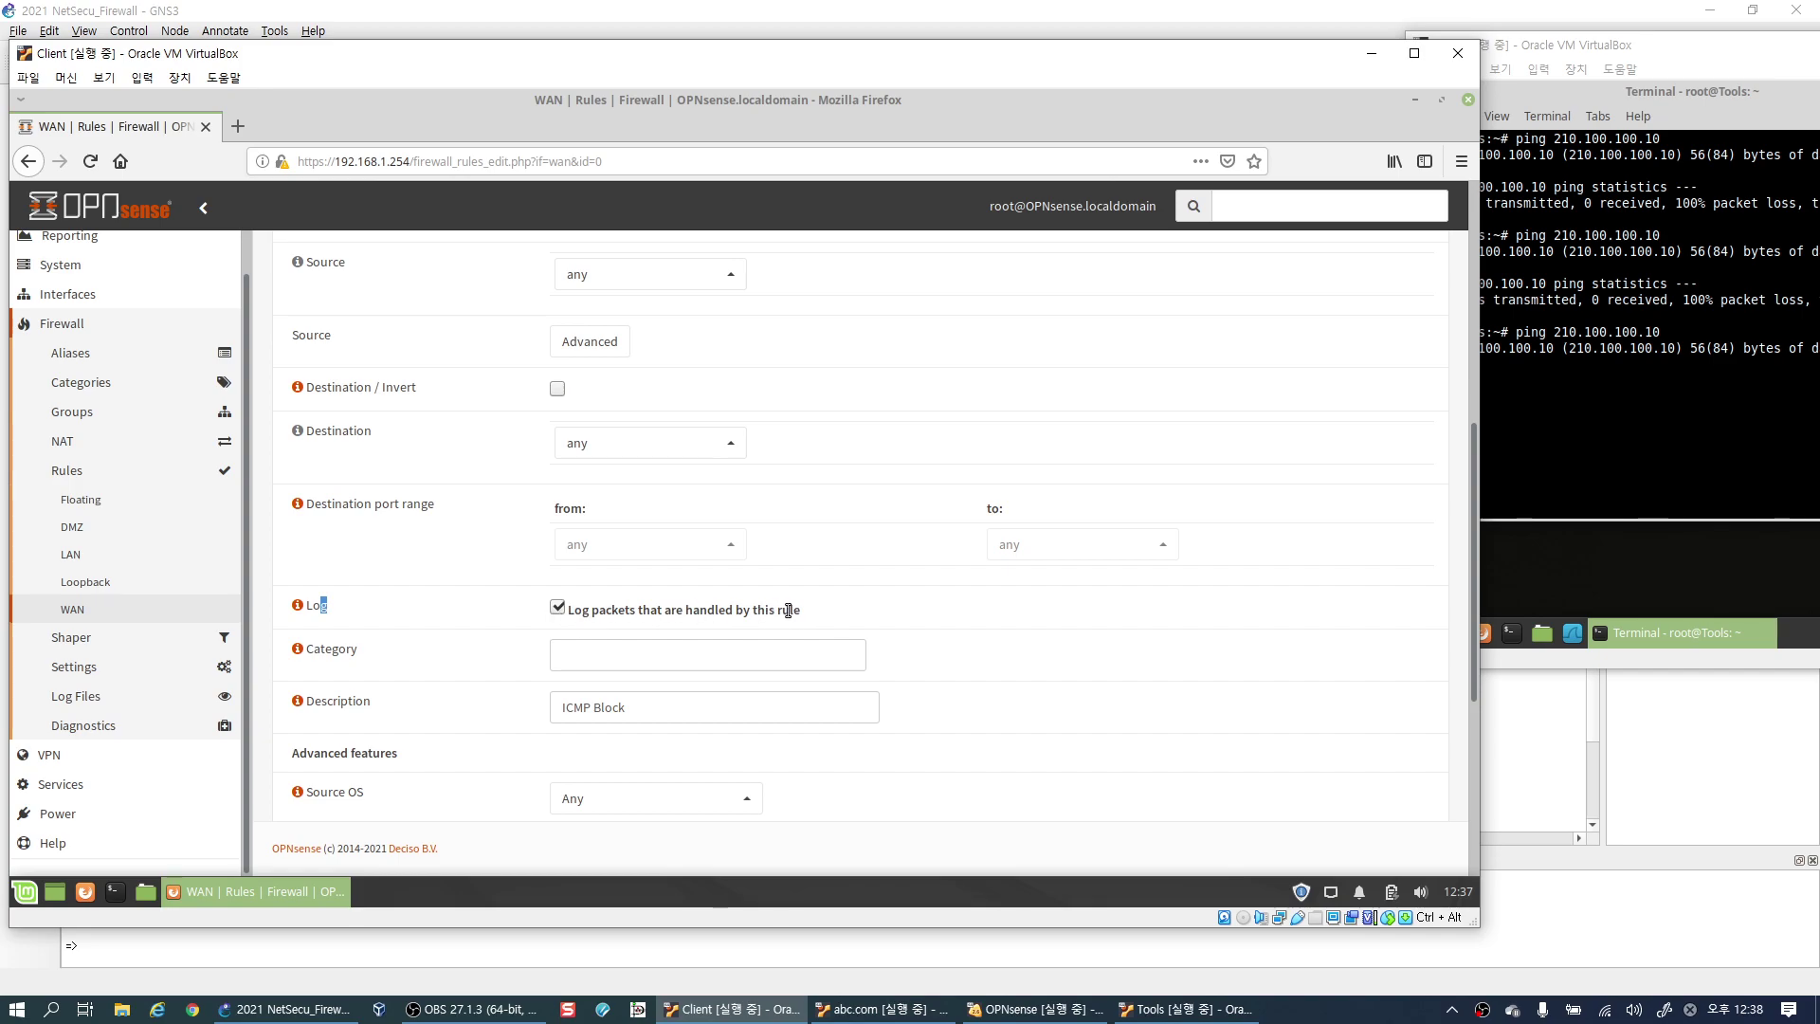
Check the packet logging option and the description text of the WAN ICMP rule.
drag(801, 611, 580, 614)
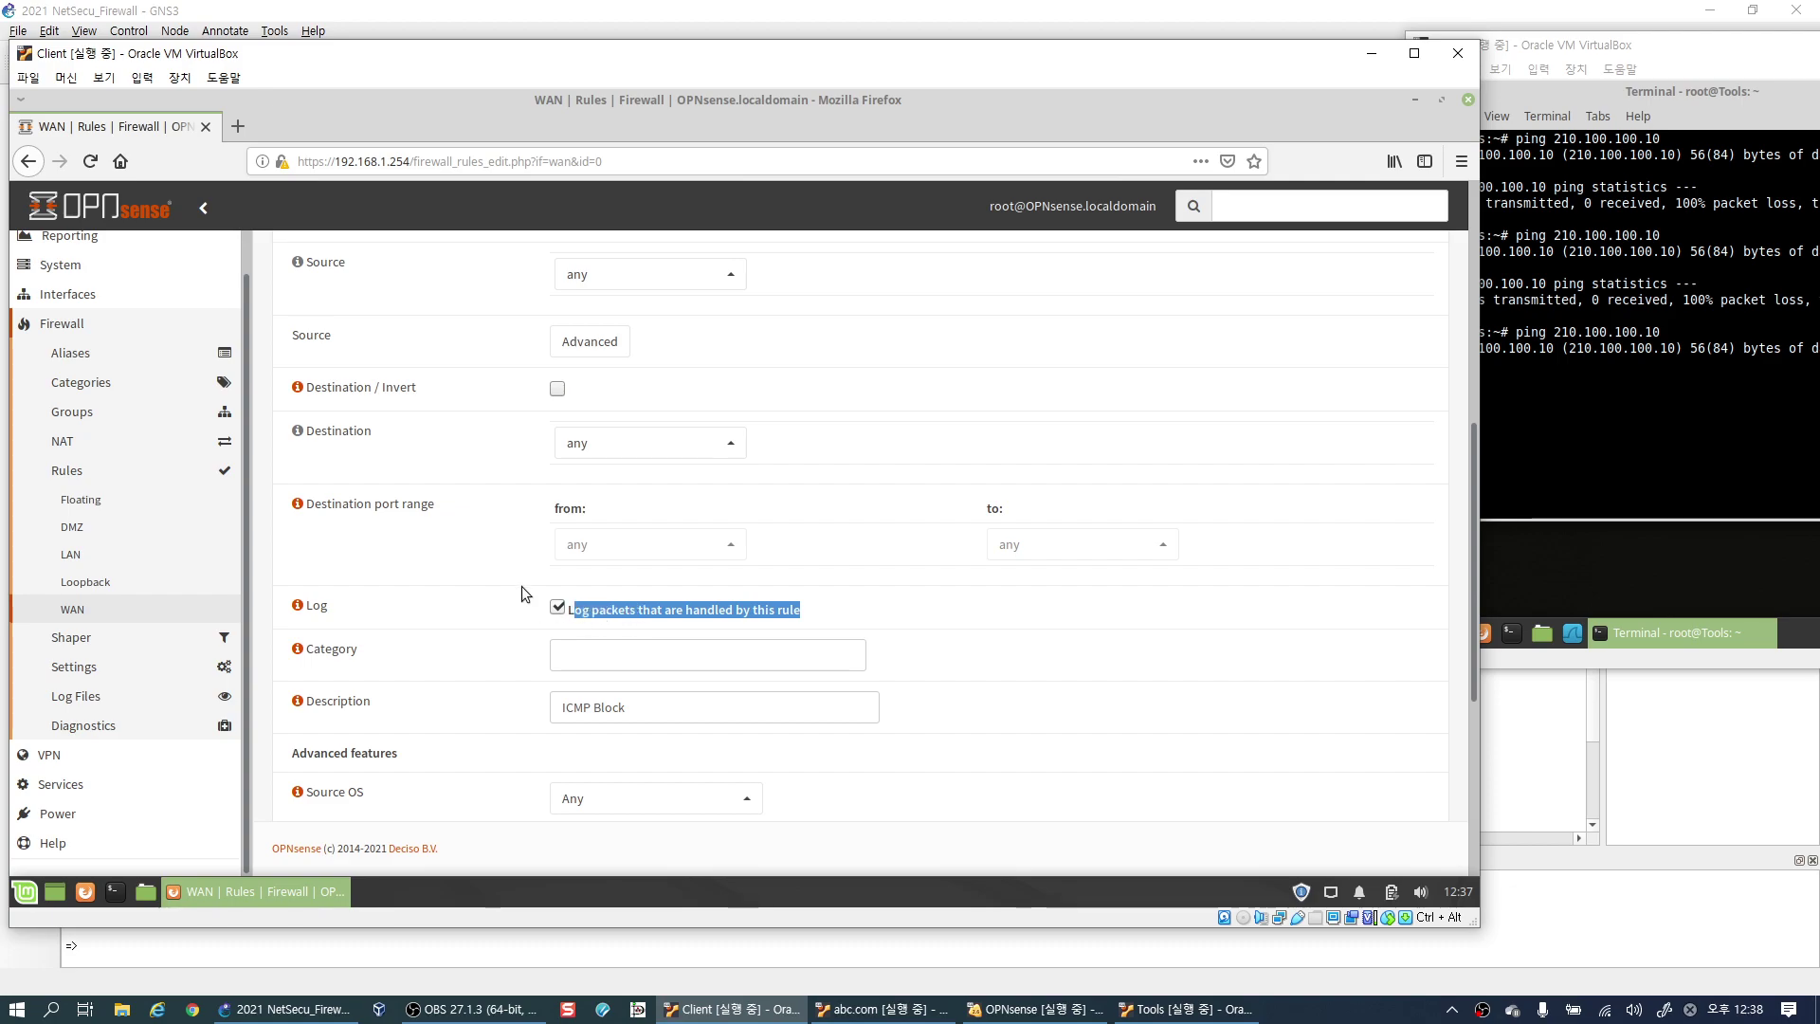
click(845, 611)
scroll(885, 610, down, 4)
click(633, 492)
drag(601, 495, 531, 493)
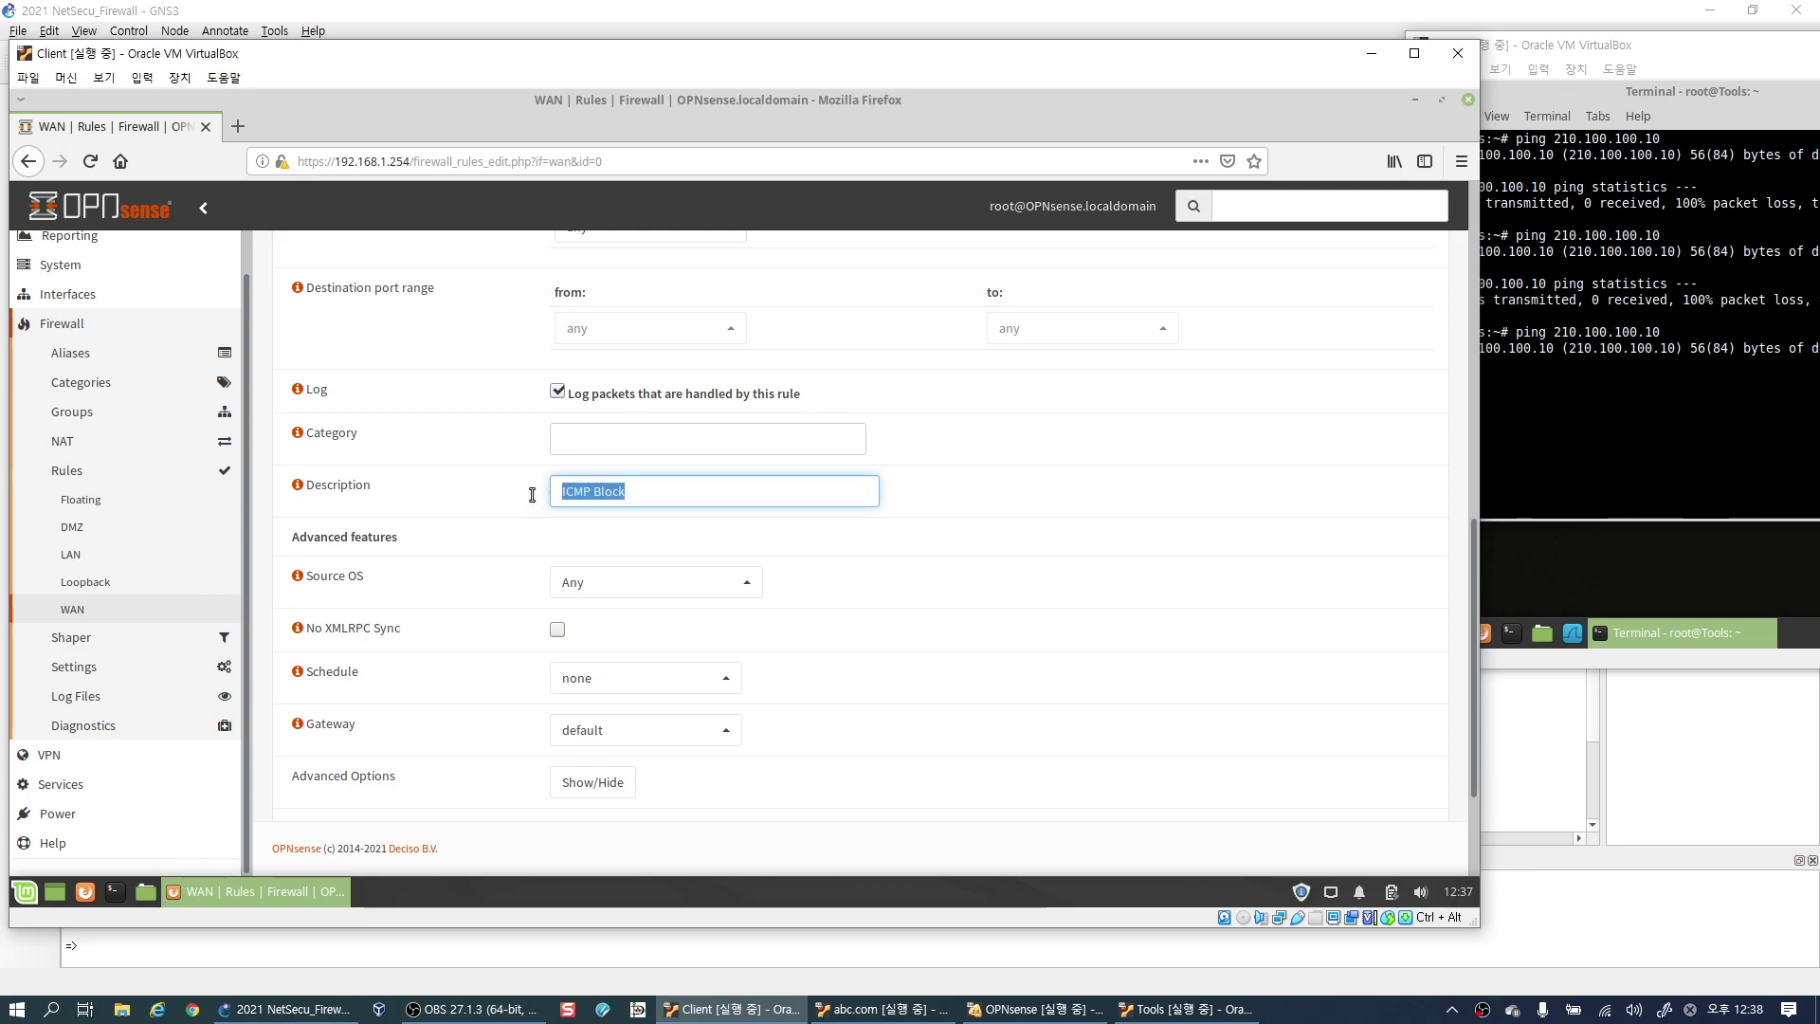
click(643, 493)
drag(661, 487, 557, 492)
click(659, 484)
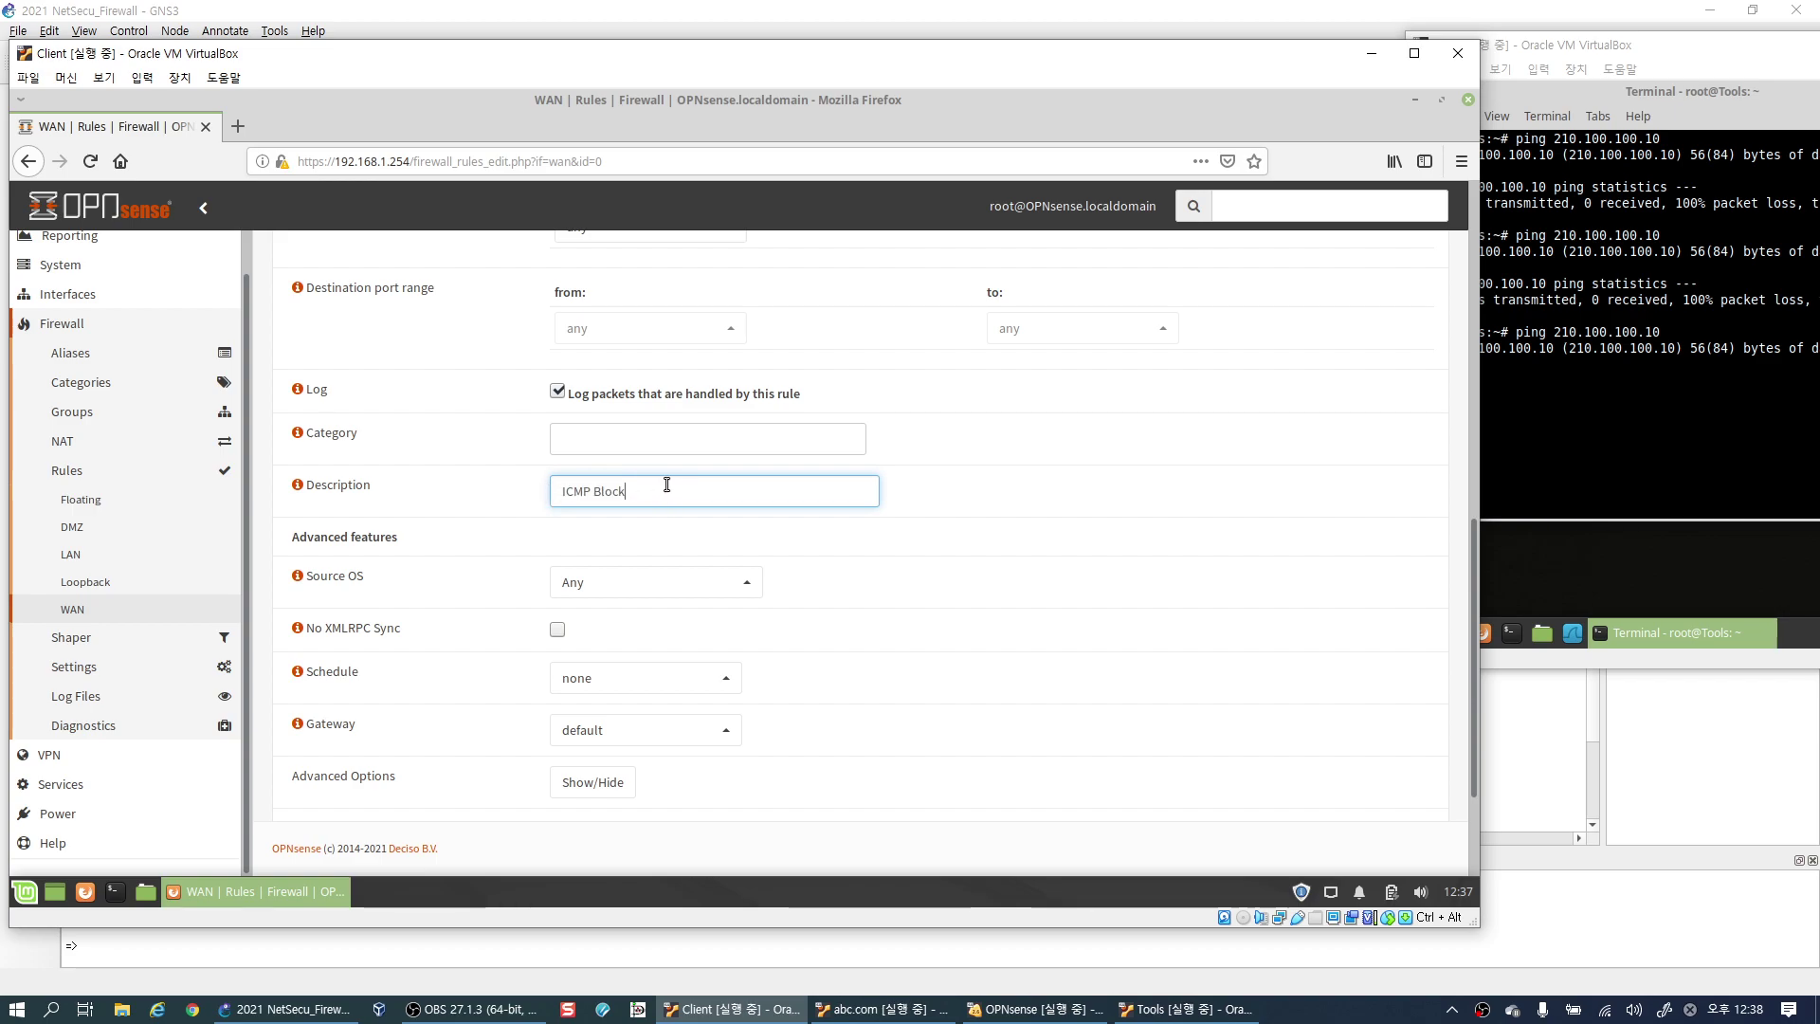
Save the WAN ICMP rule and check its description in the rule list.
click(1016, 616)
scroll(1016, 618, down, 3)
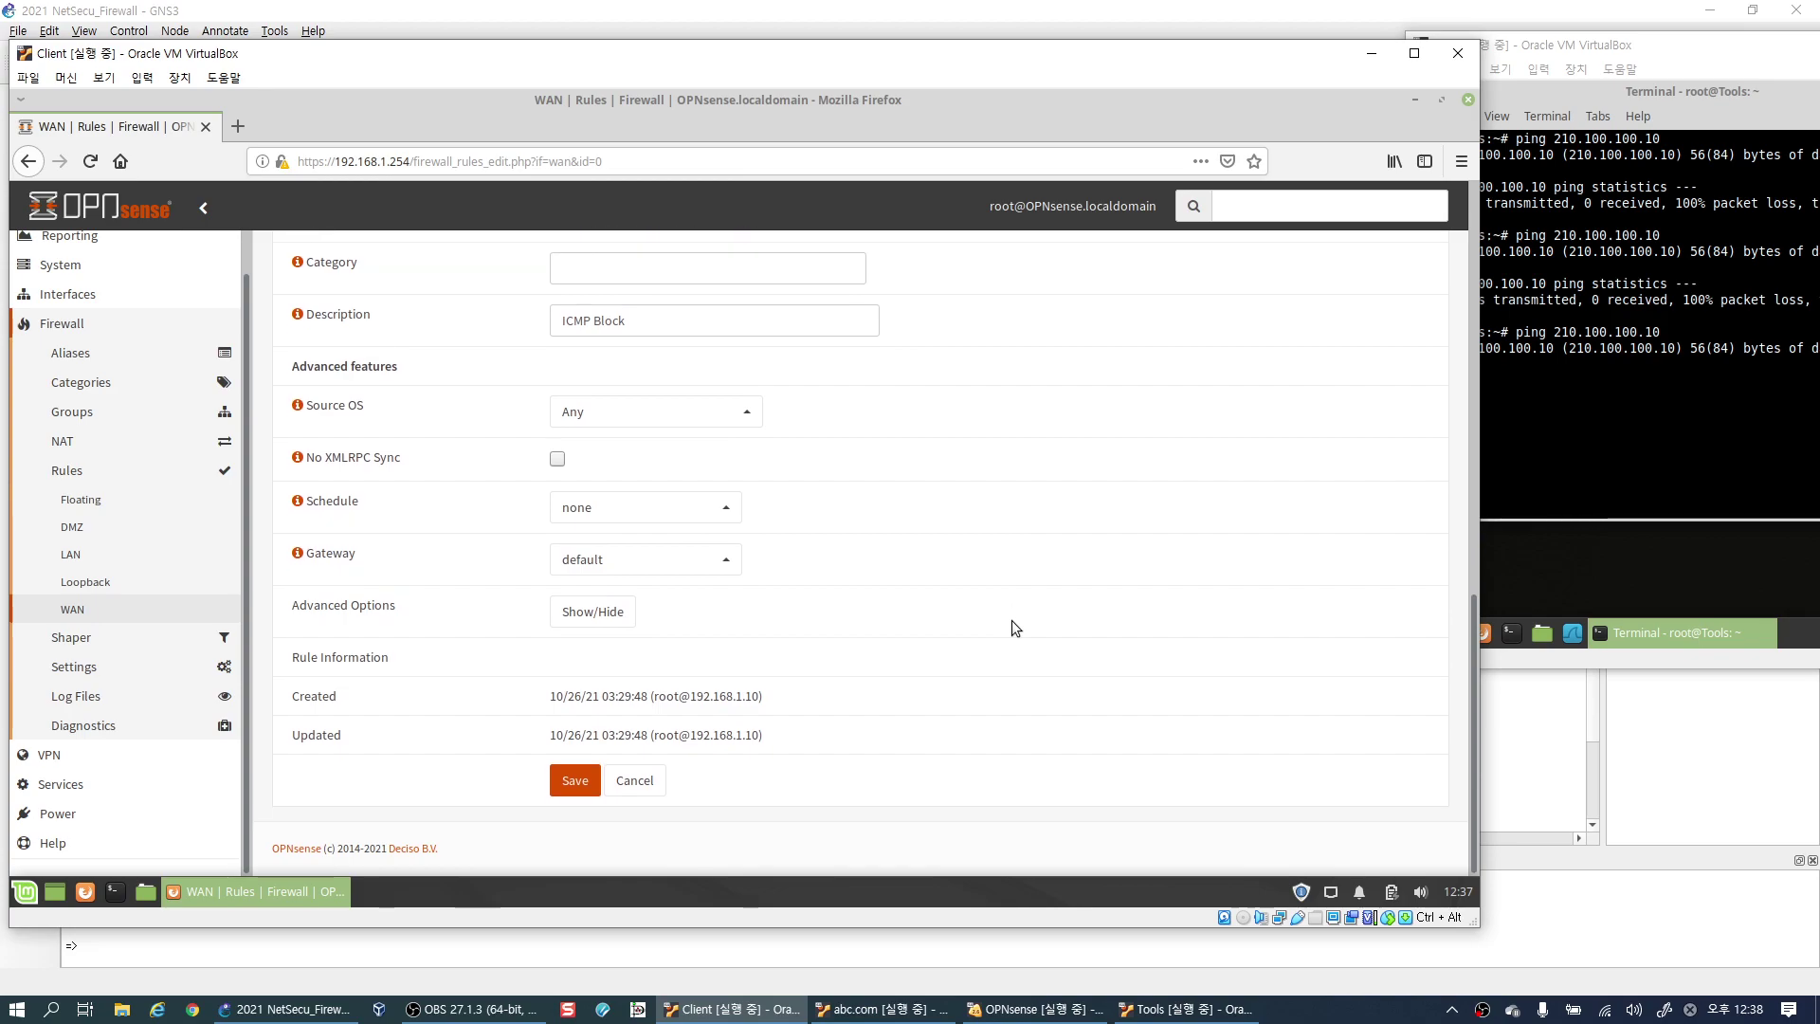
click(580, 780)
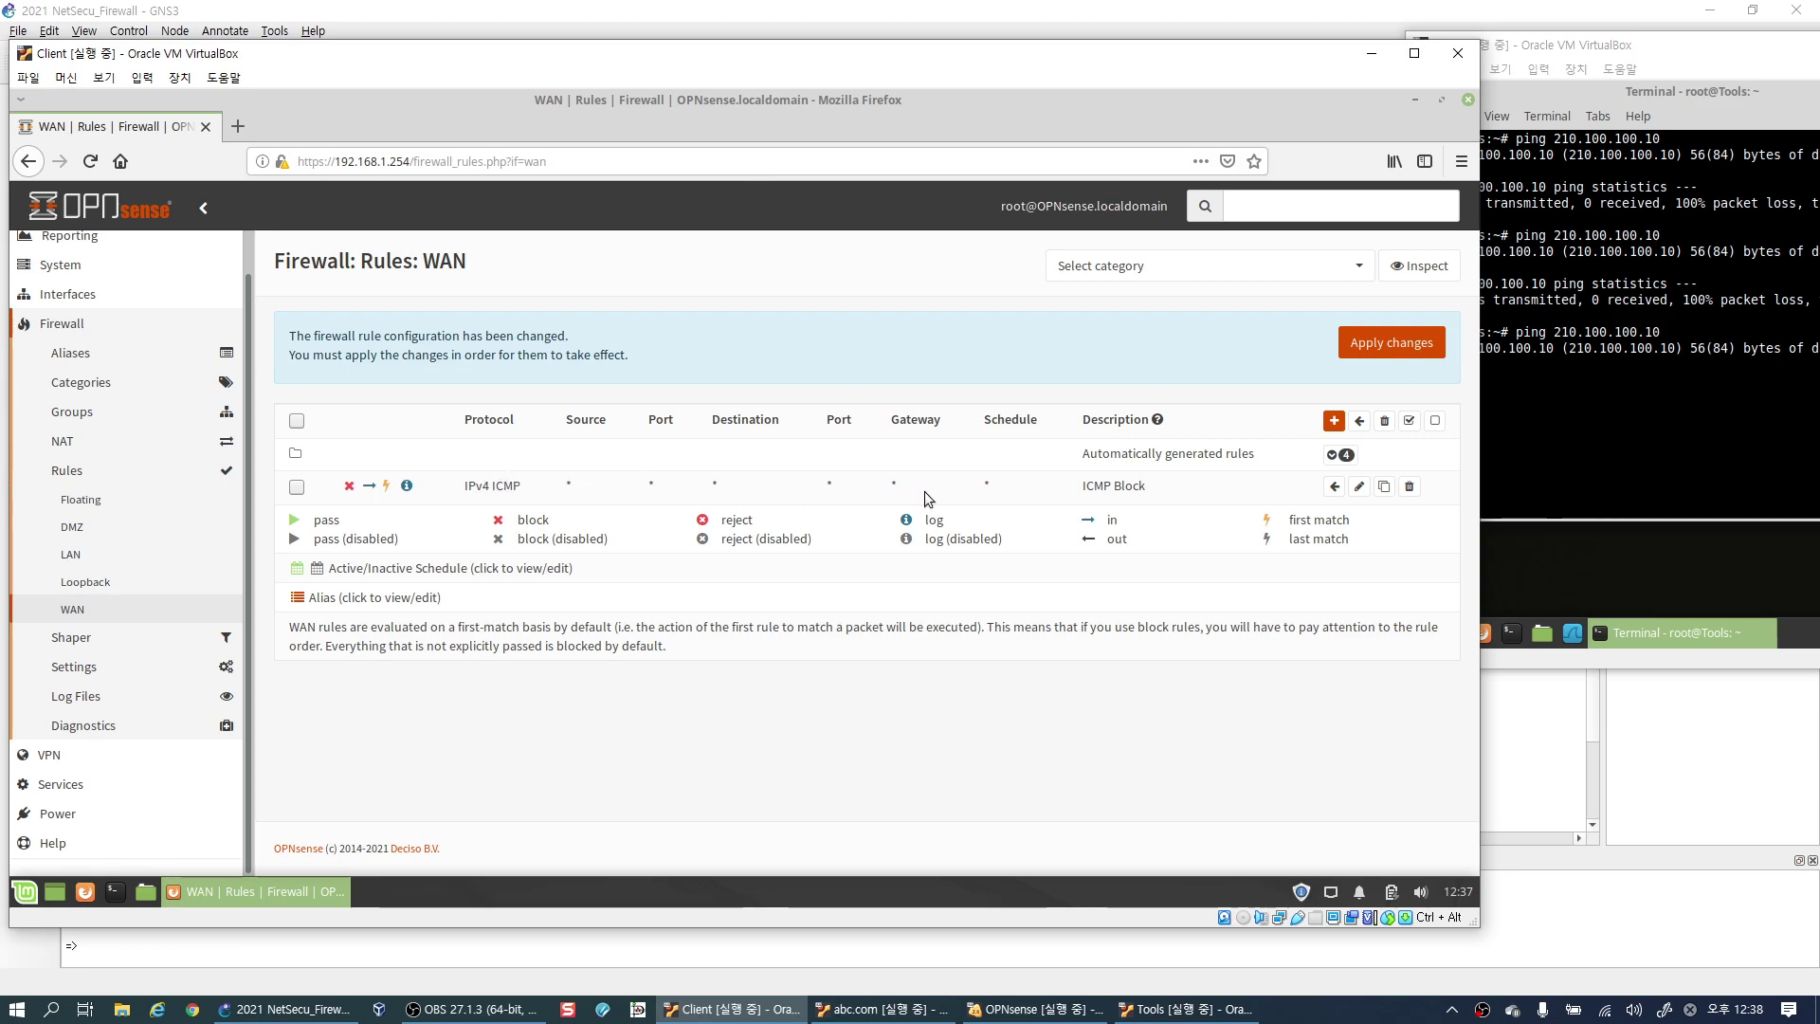
drag(1088, 486, 1140, 487)
click(1158, 490)
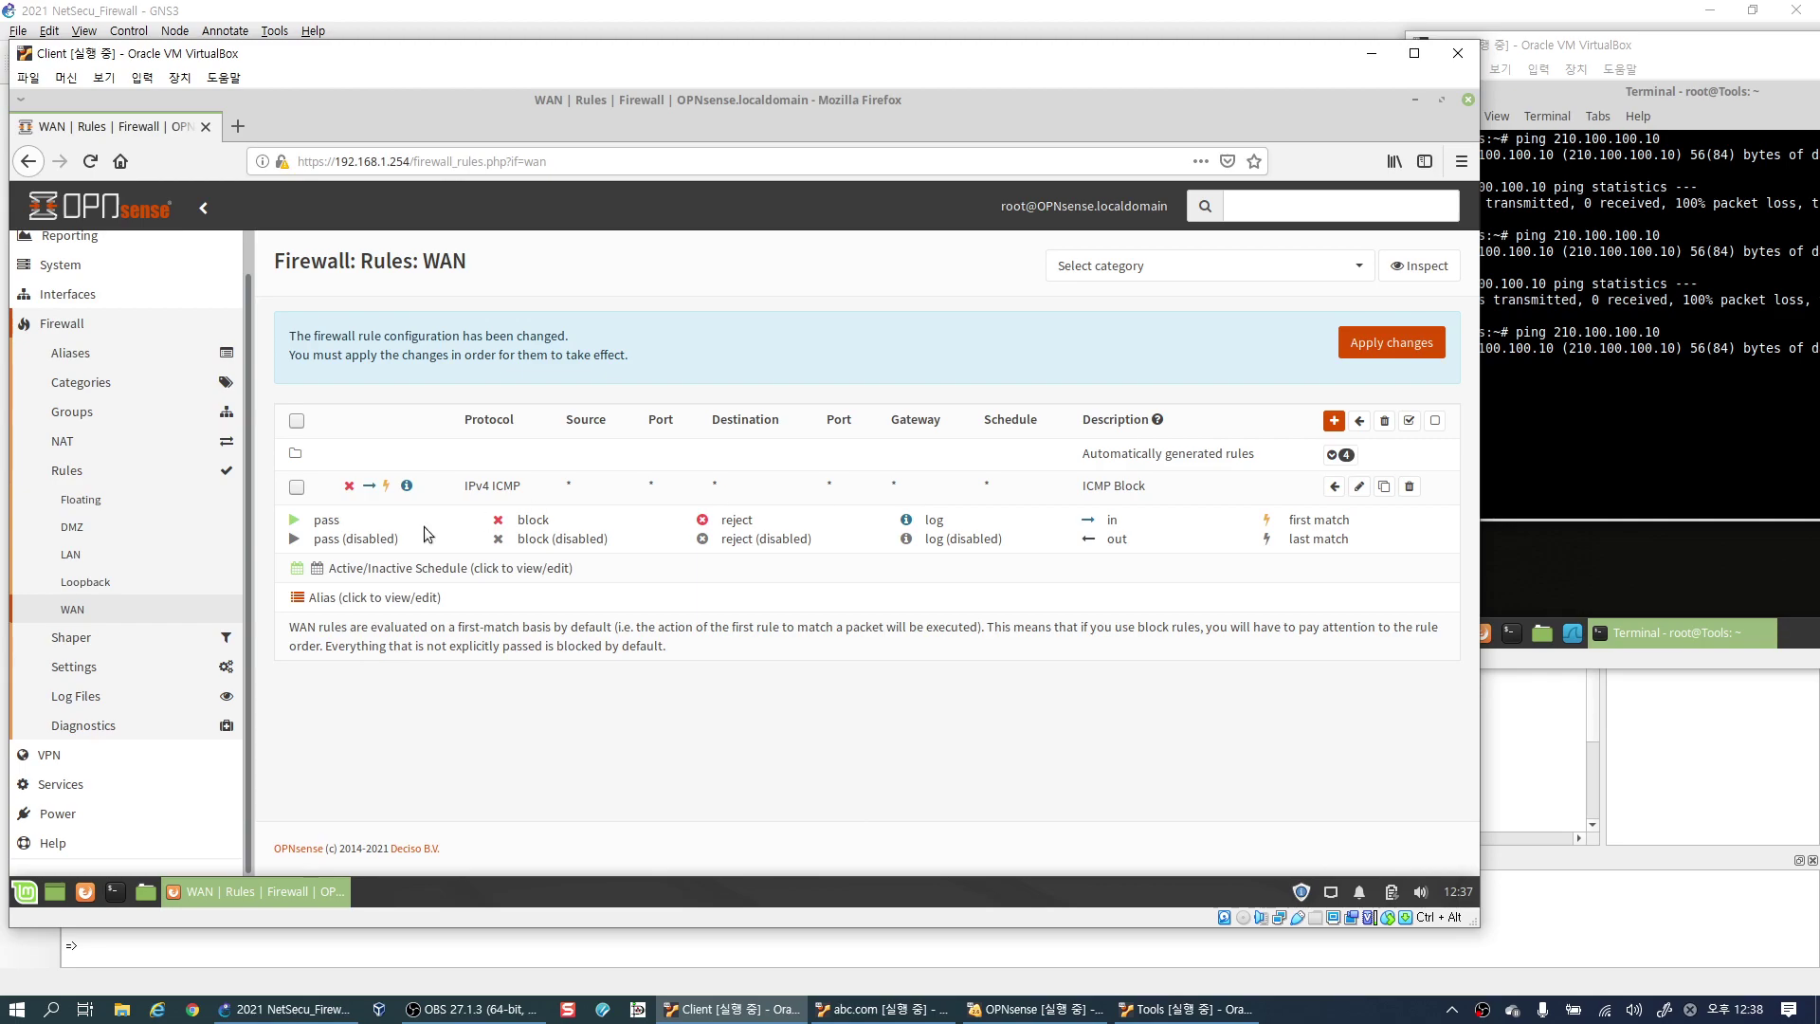
Open the live firewall log and examine the source, destination and label of the ICMP entries.
click(95, 701)
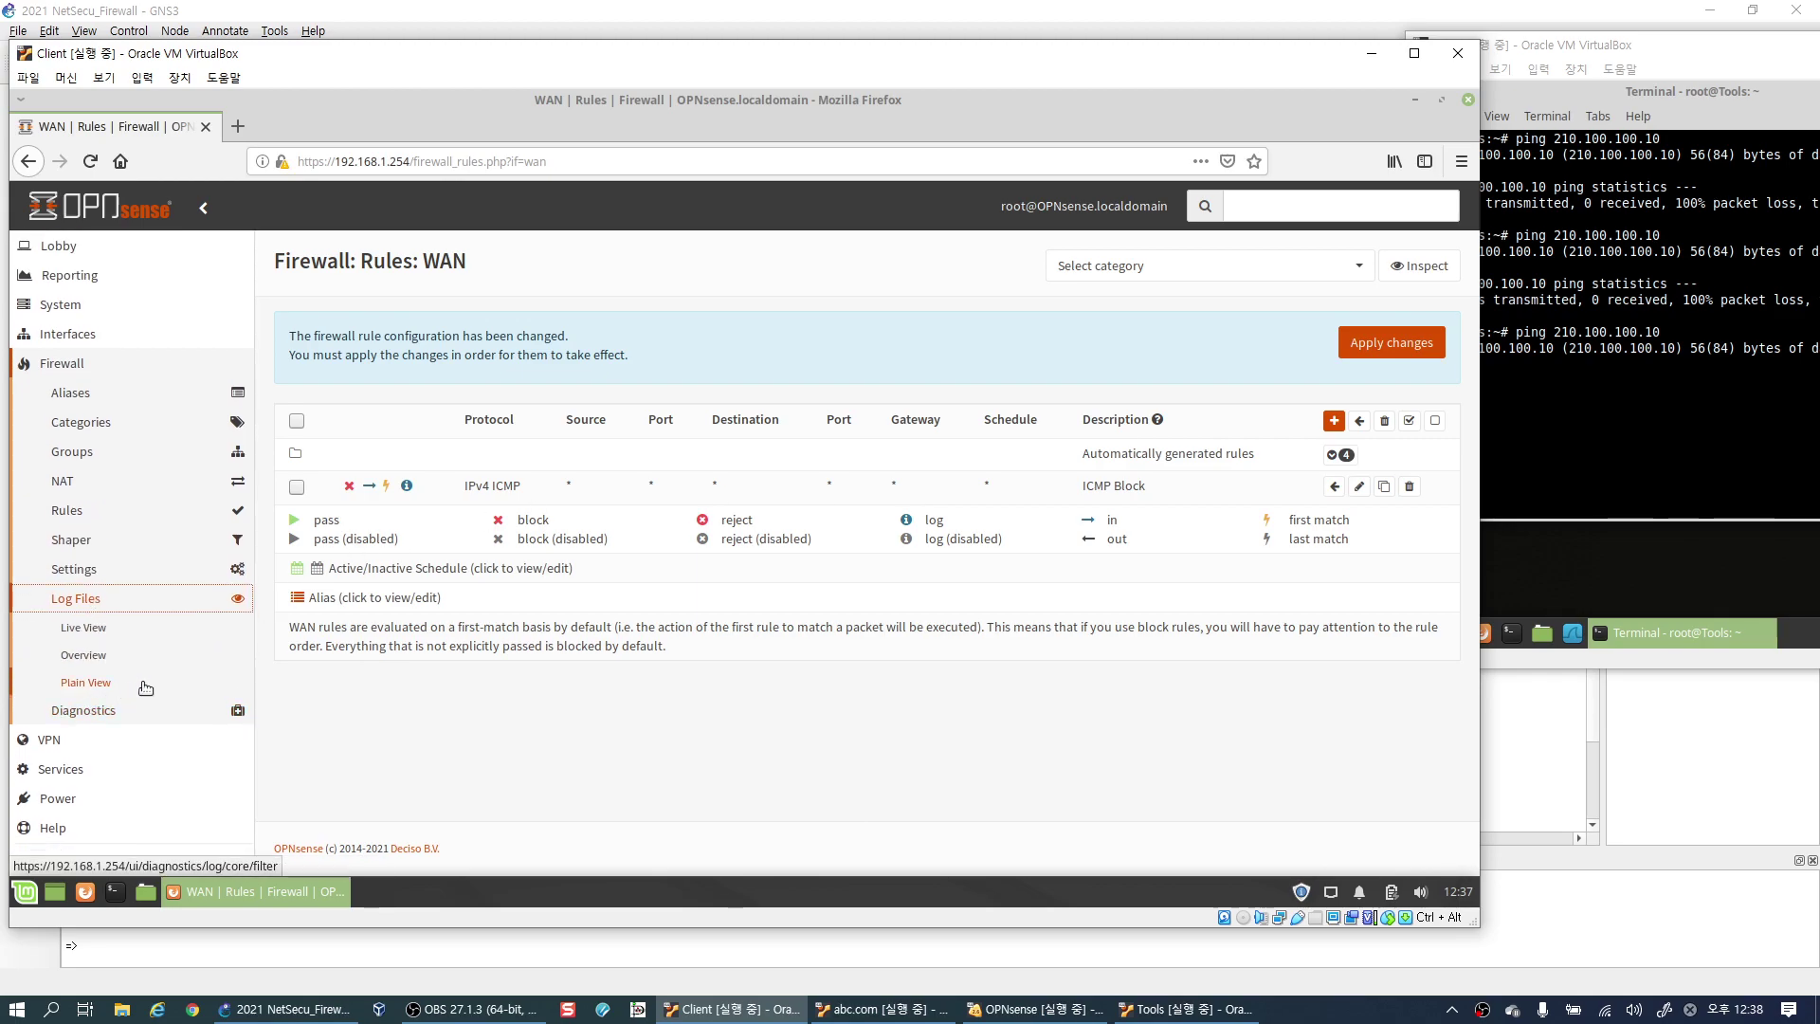
click(101, 635)
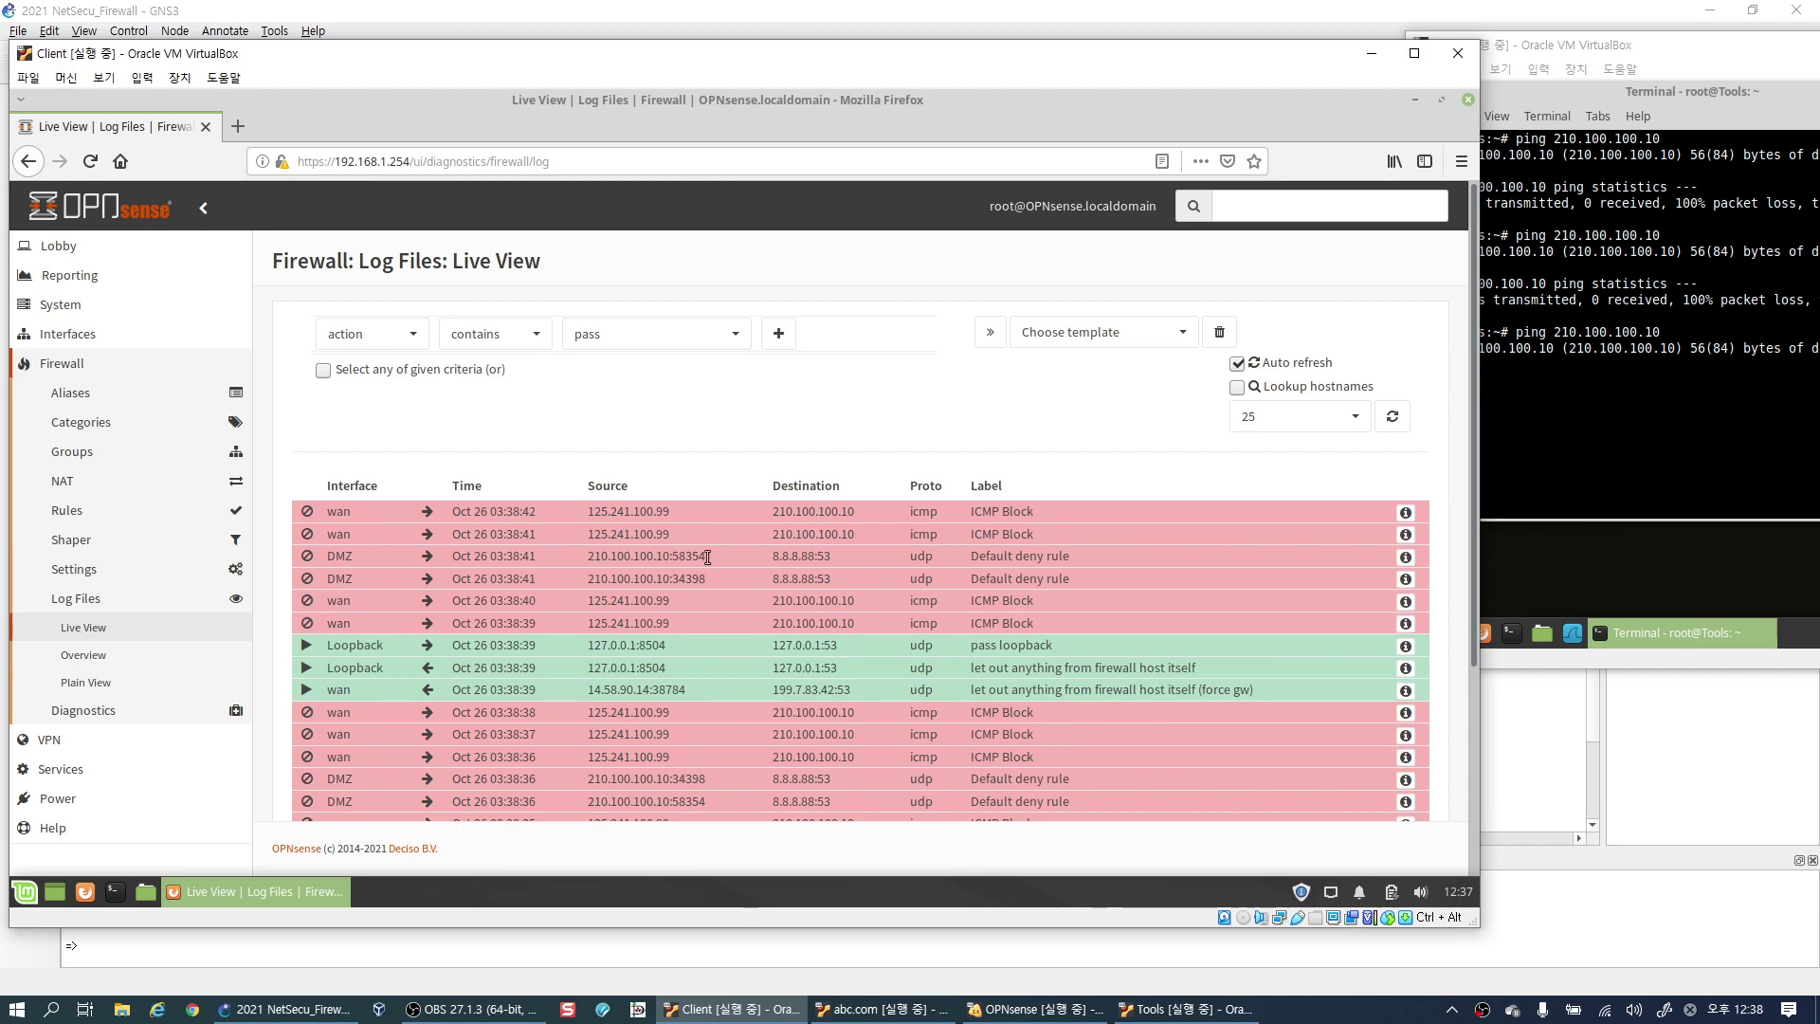
drag(594, 511, 694, 520)
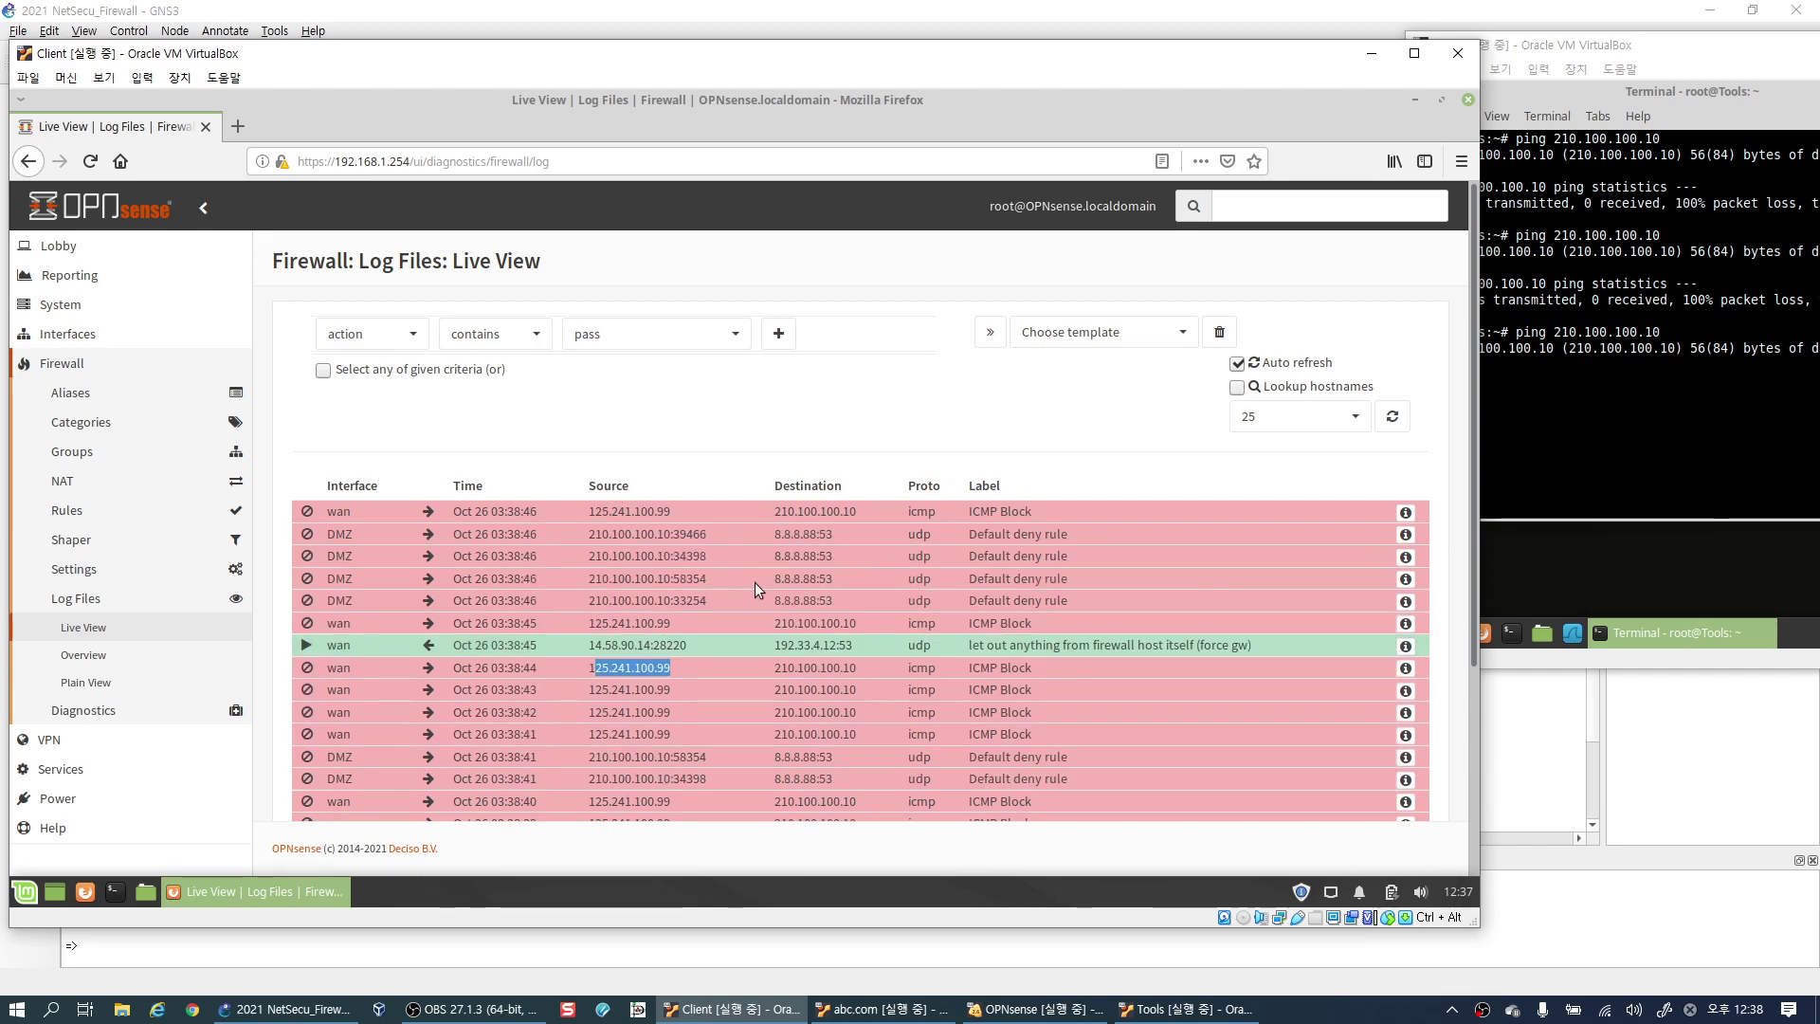
click(806, 689)
drag(844, 692, 1026, 705)
drag(1032, 533, 966, 534)
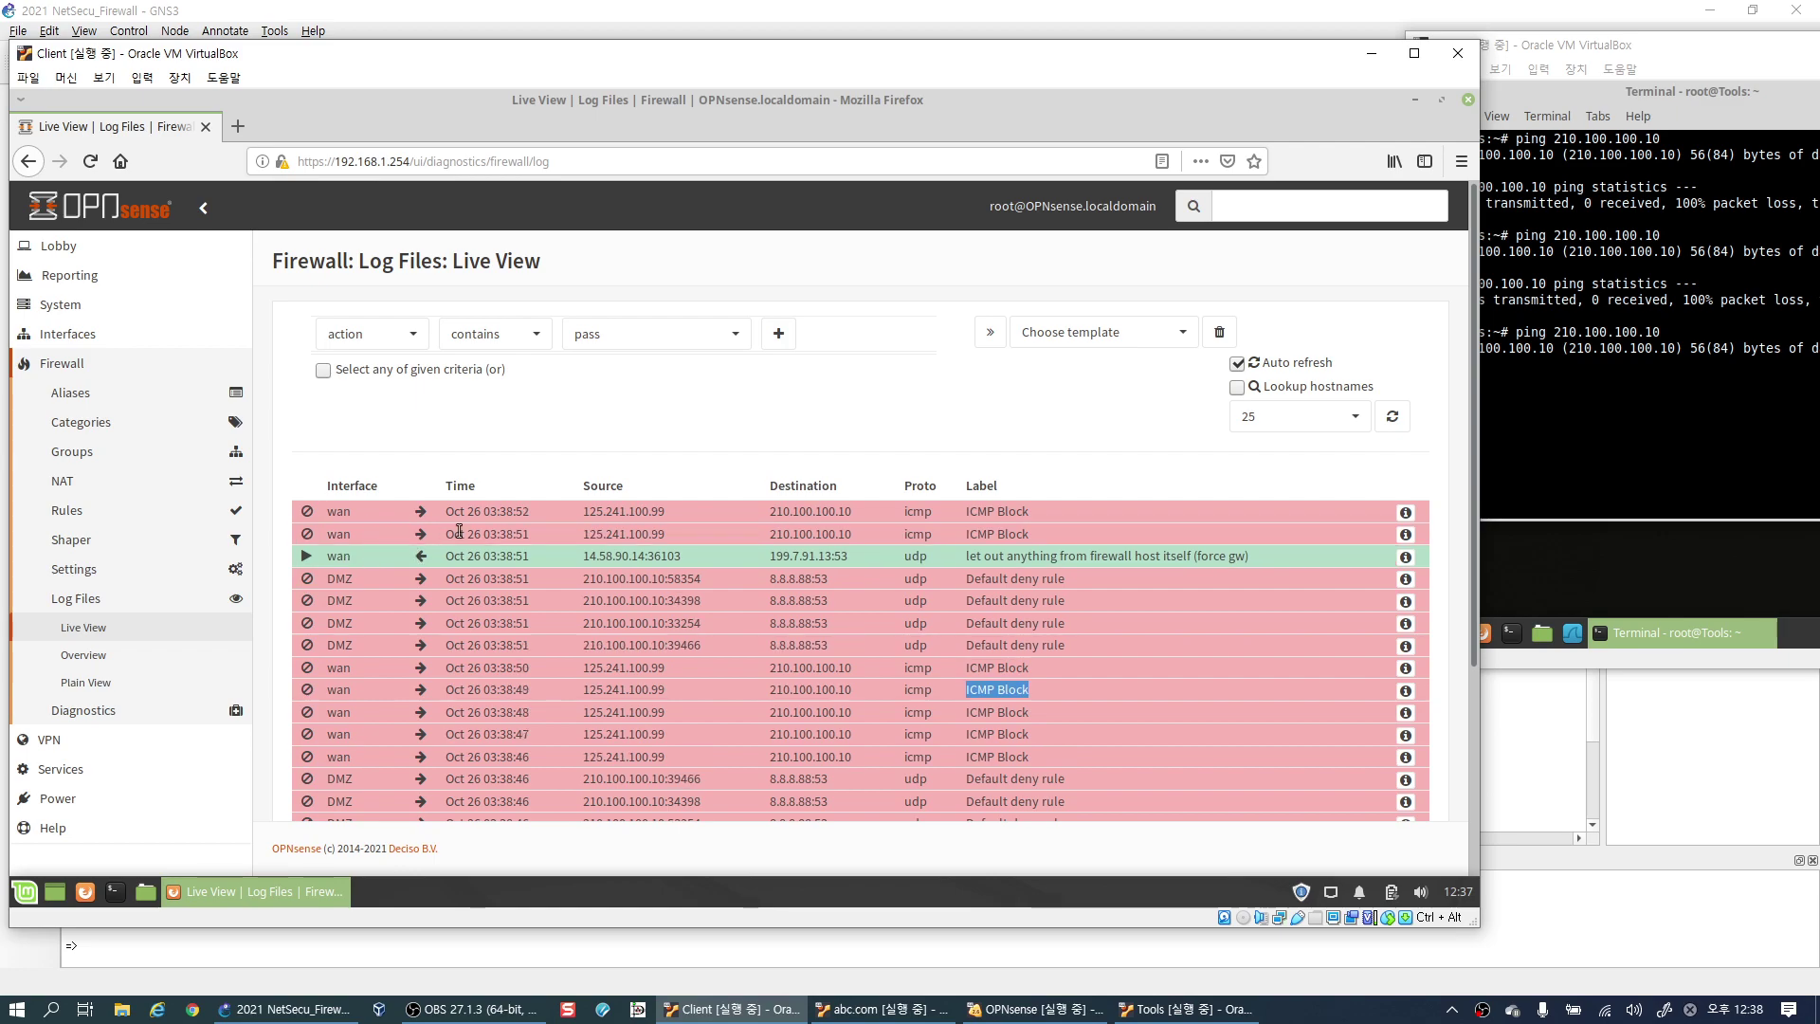
Open the plain firewall log and check the addresses, protocol and action in its newest ICMP line.
click(88, 683)
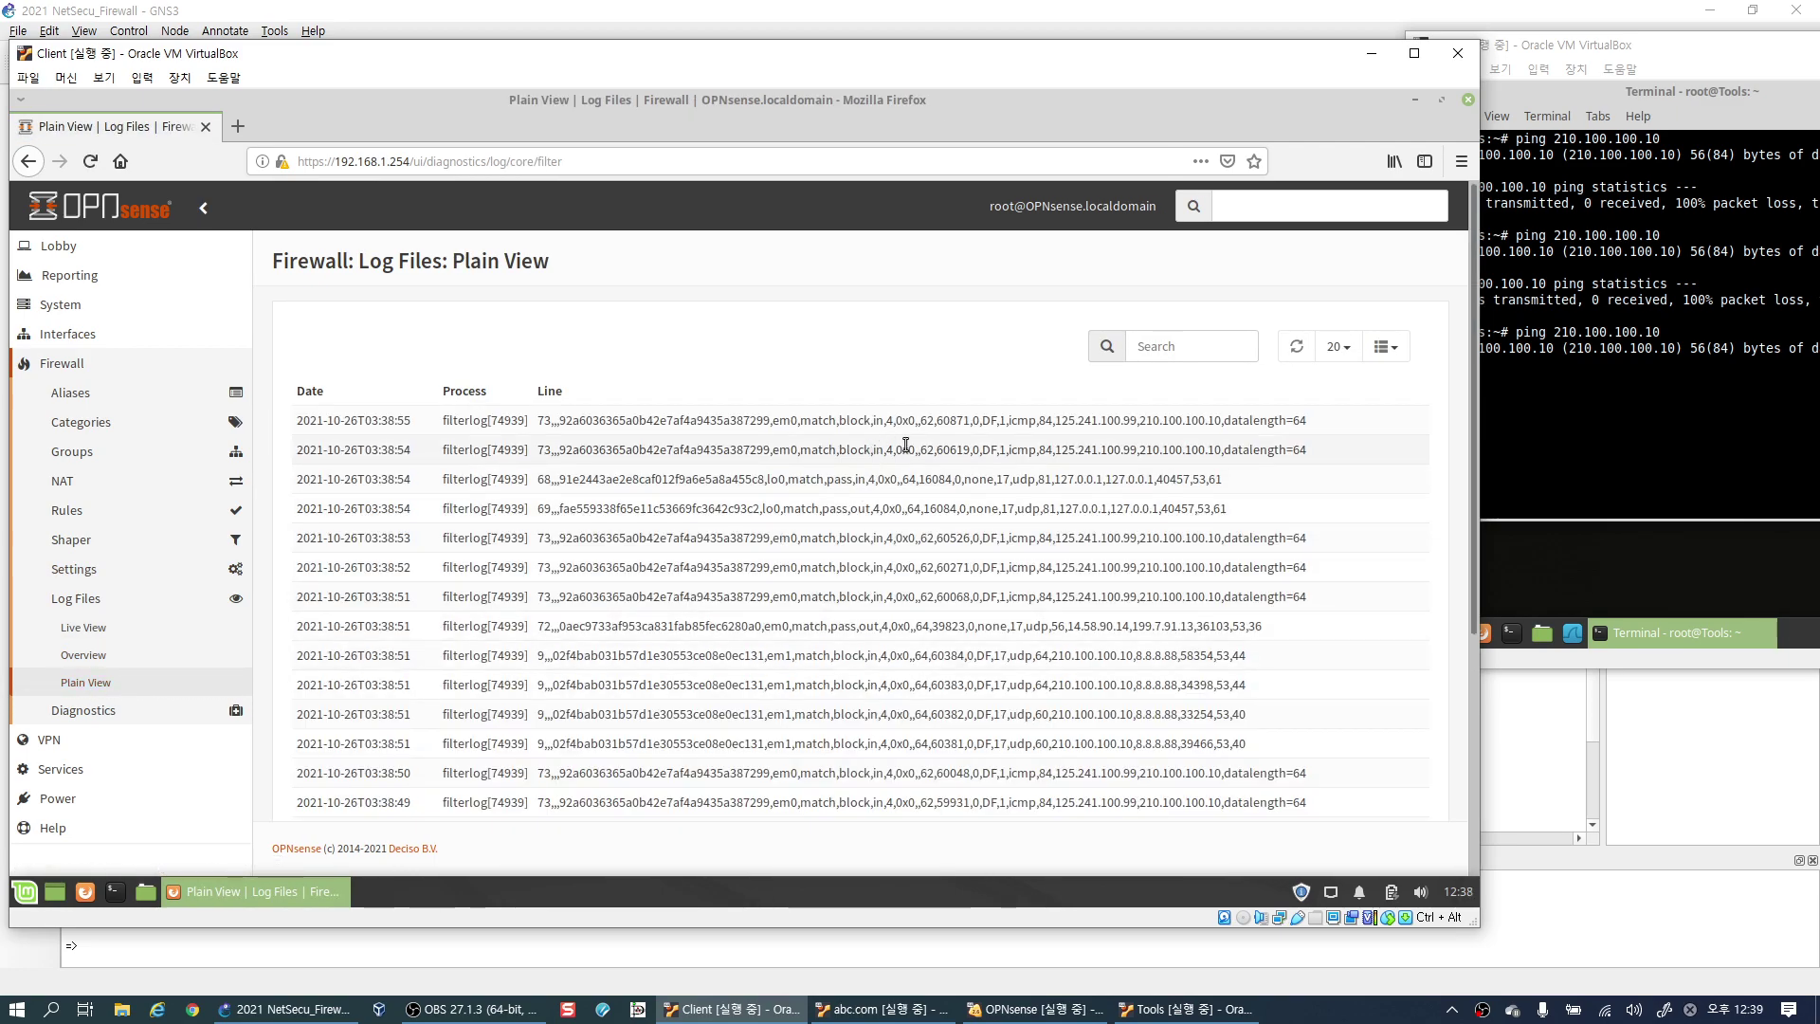
drag(1060, 423, 1211, 424)
drag(1008, 422, 1037, 423)
drag(846, 423, 860, 425)
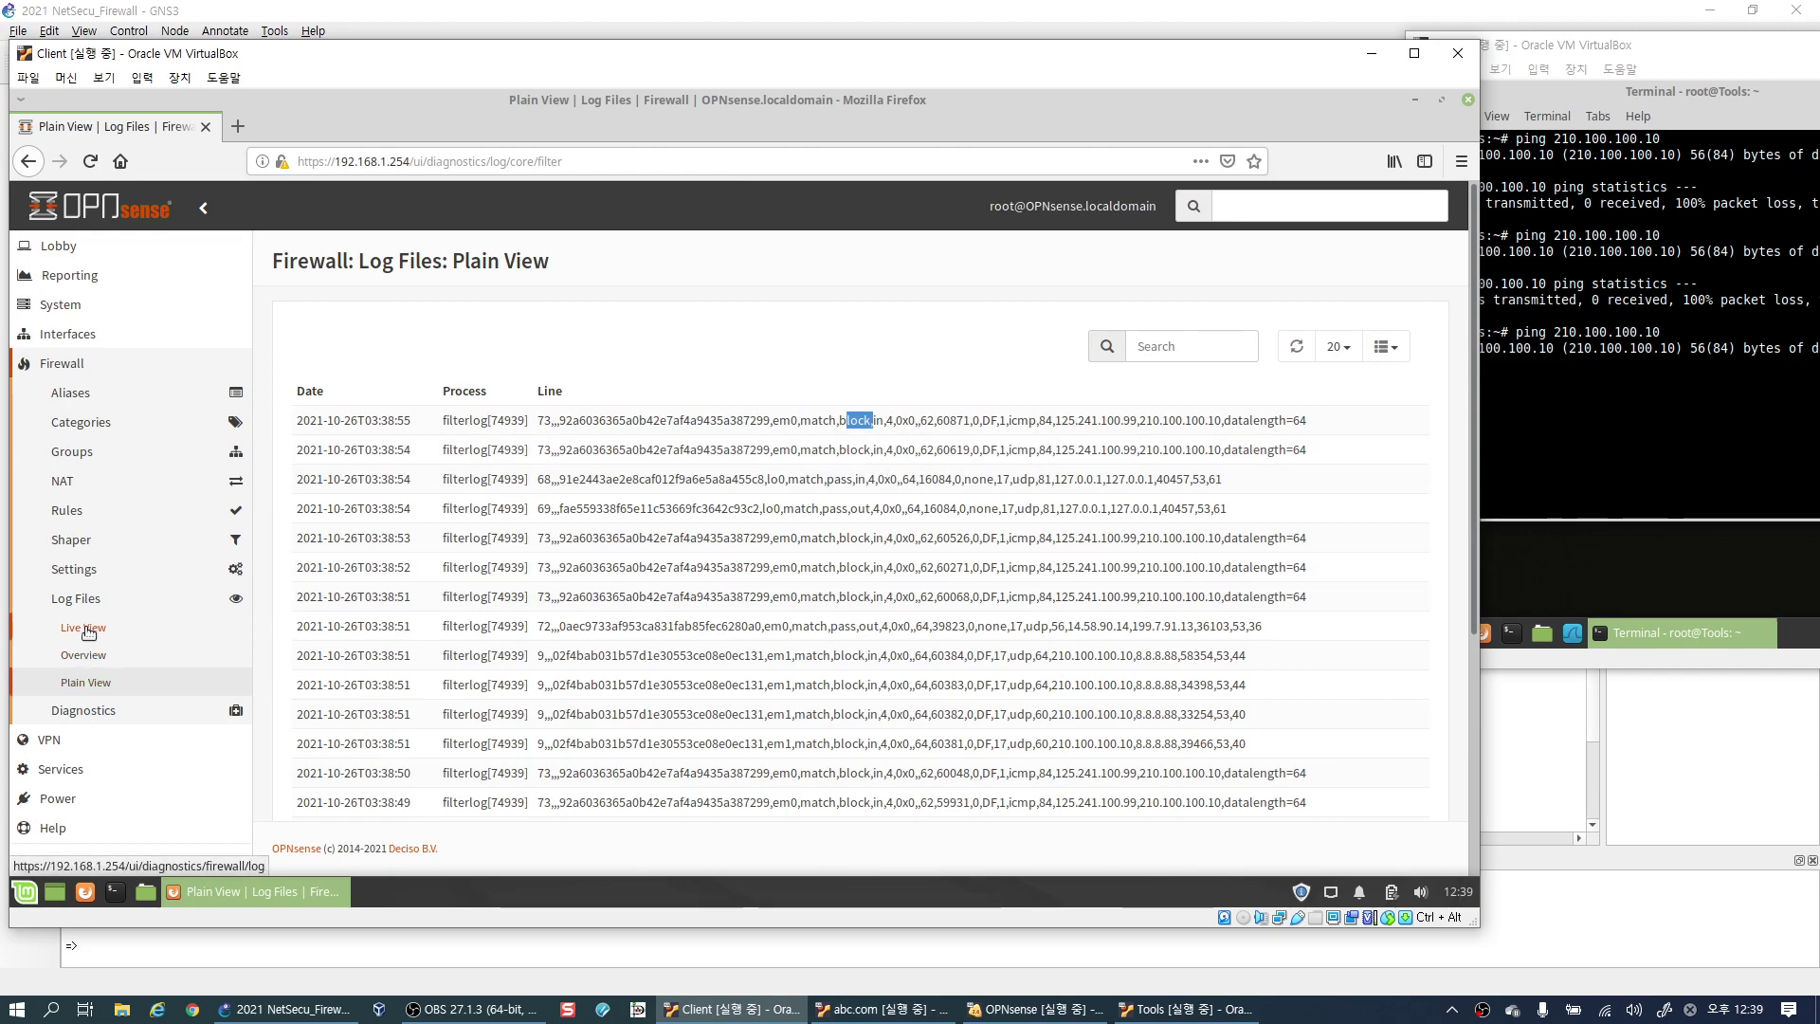
Open the firewall log overview and examine the charts of actions and protocols.
click(84, 654)
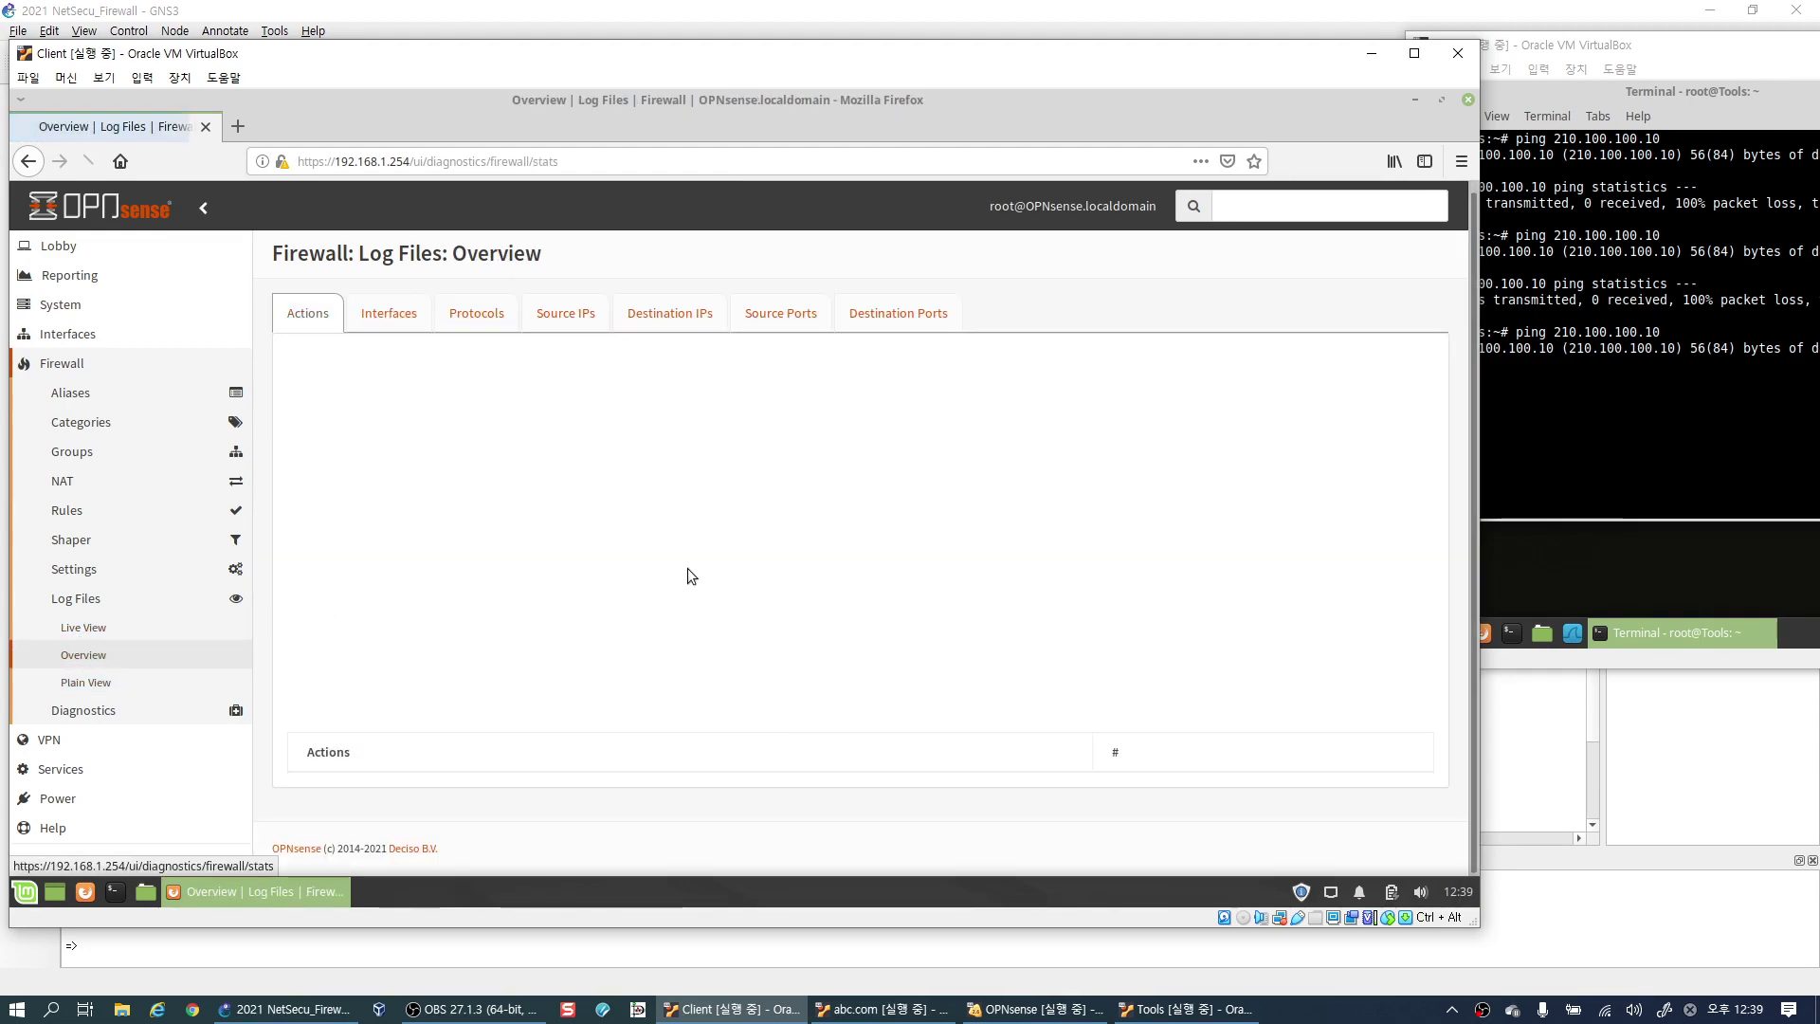
mouse_move(726, 463)
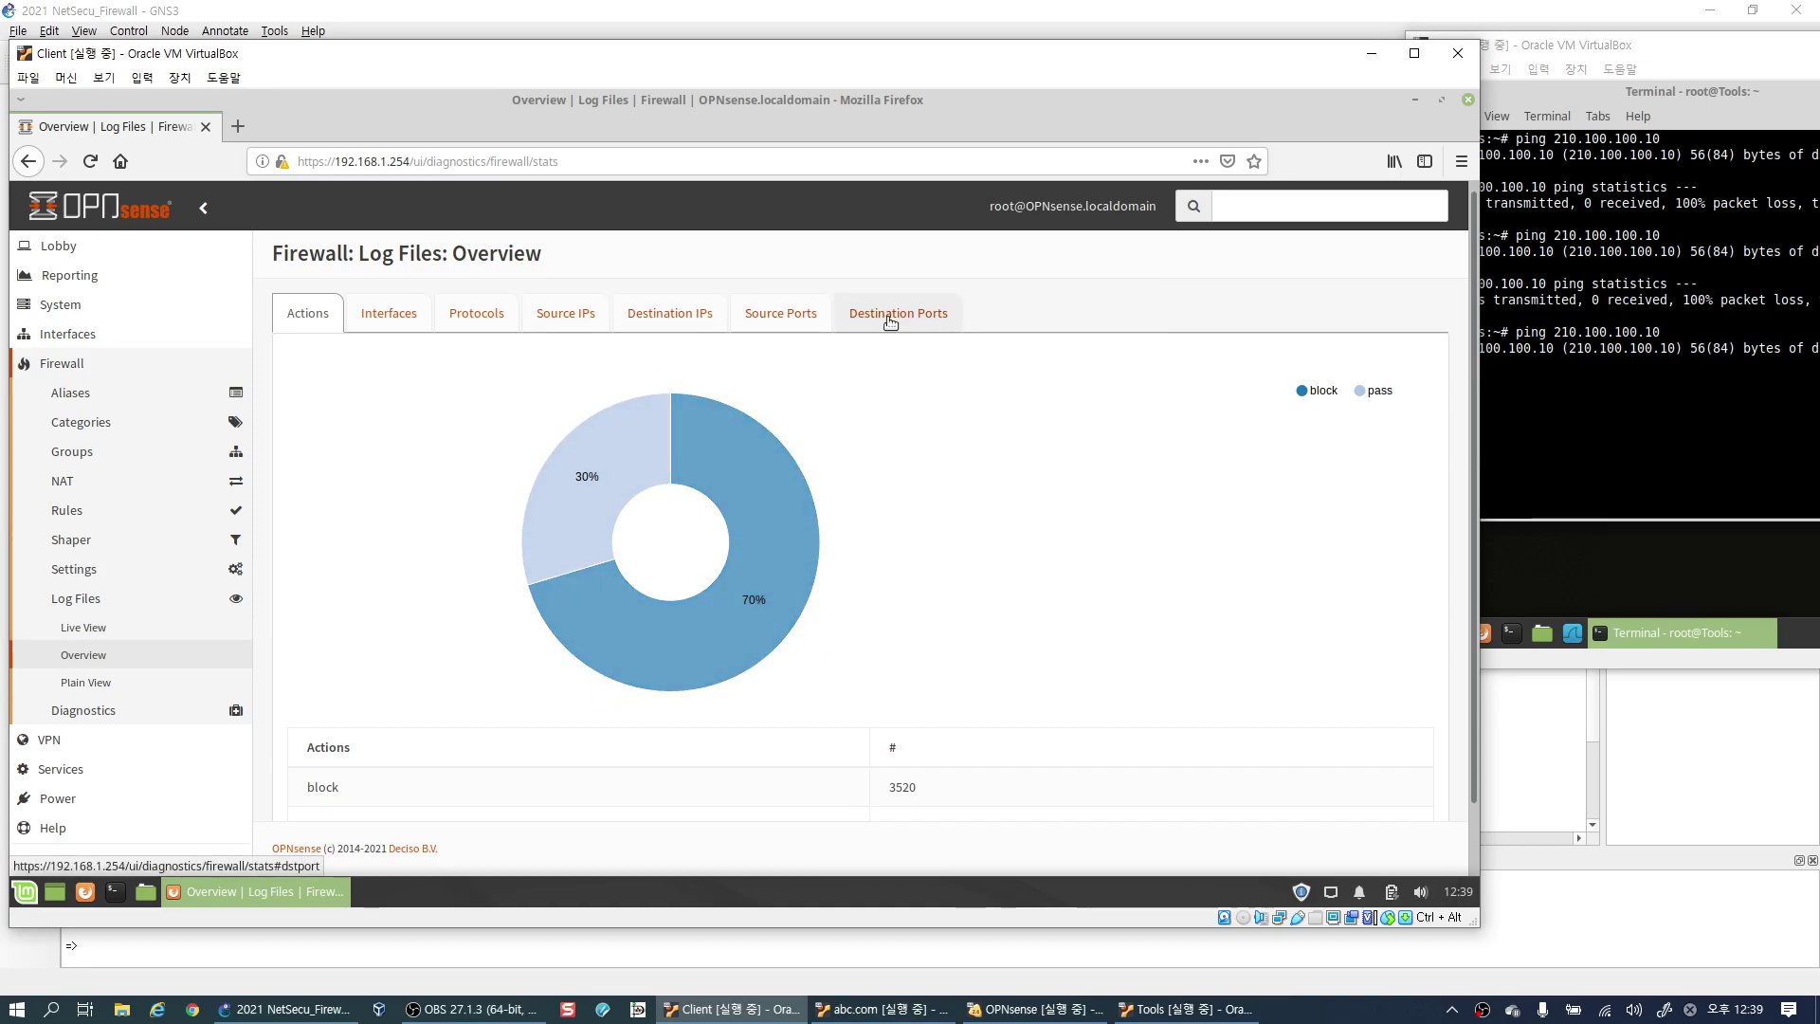
click(474, 320)
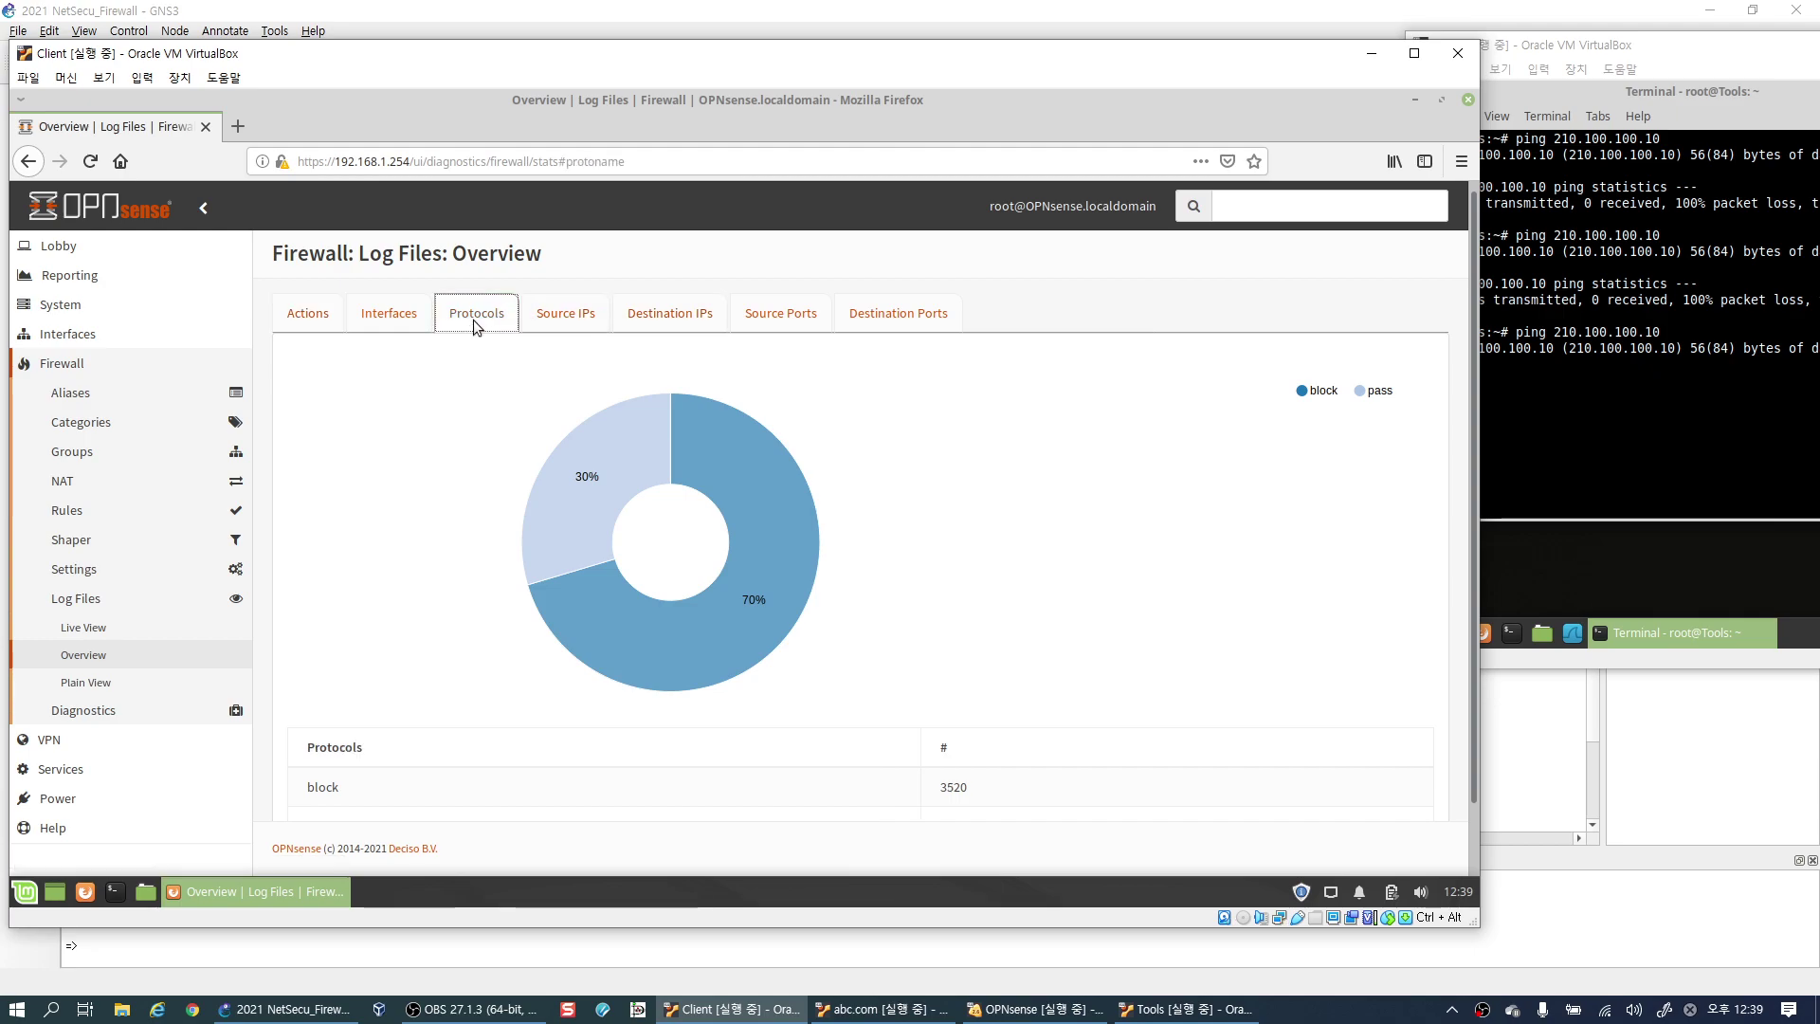
mouse_move(633, 417)
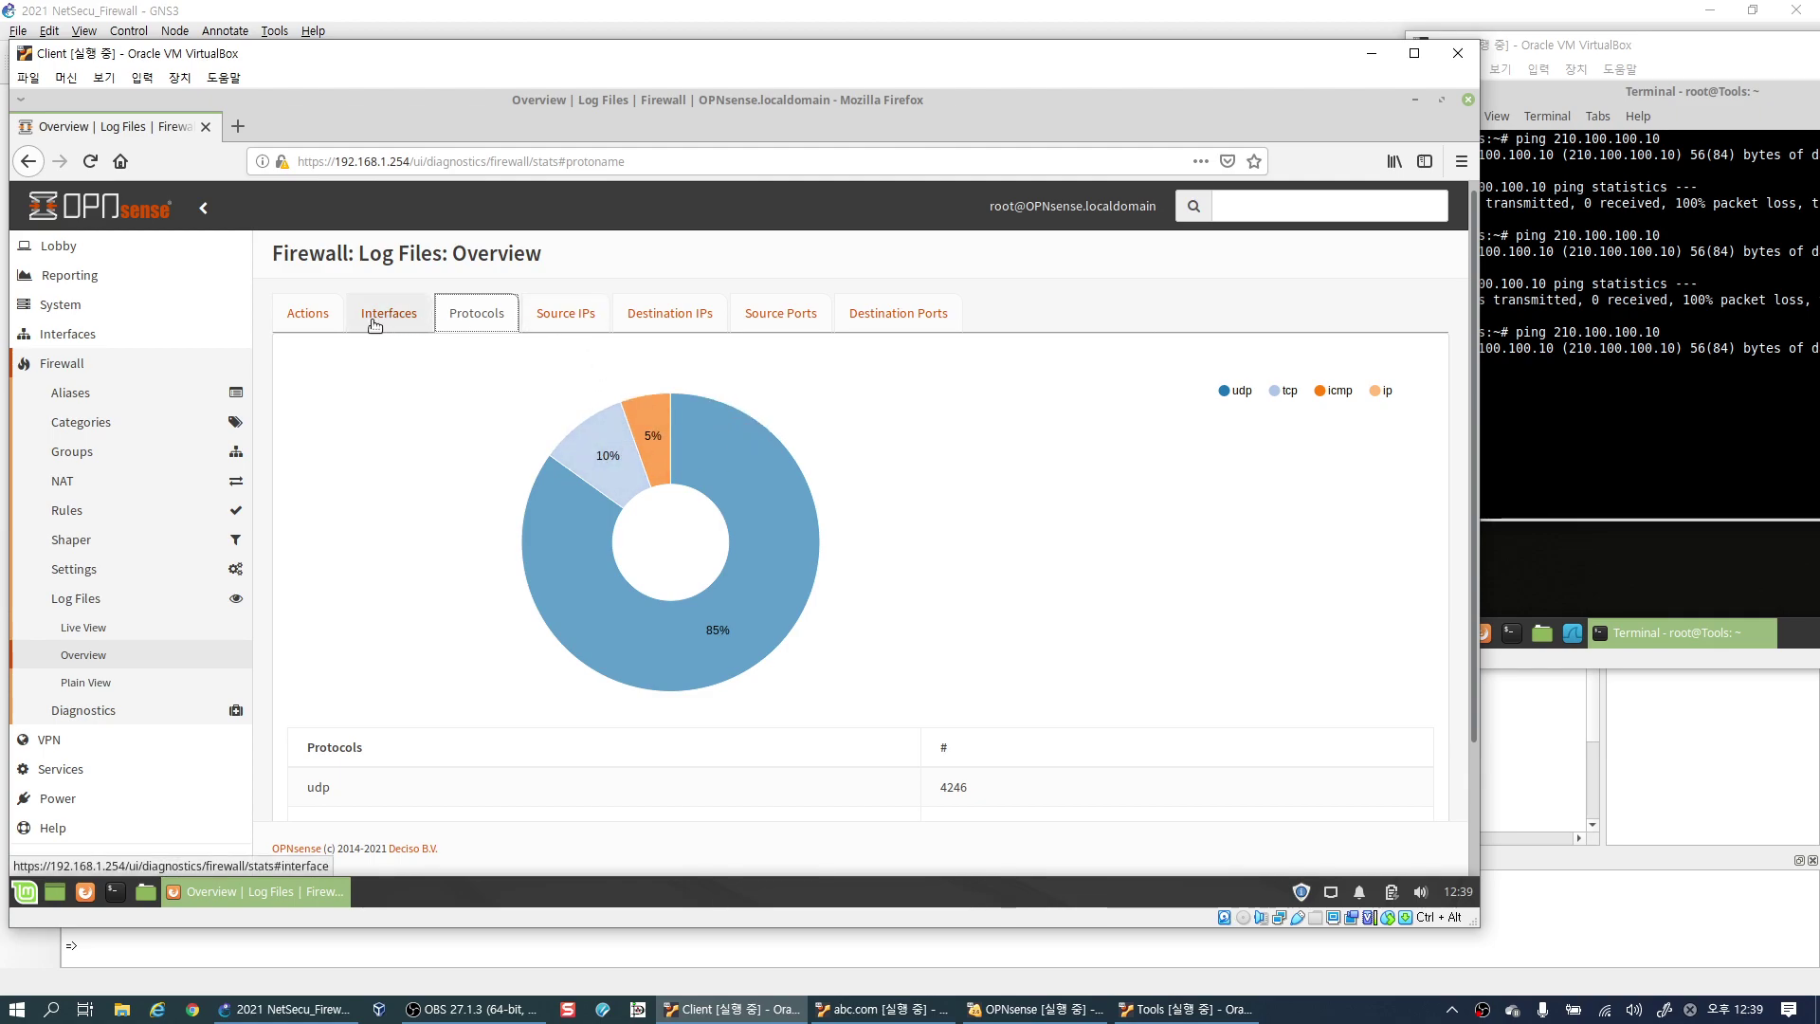
click(308, 315)
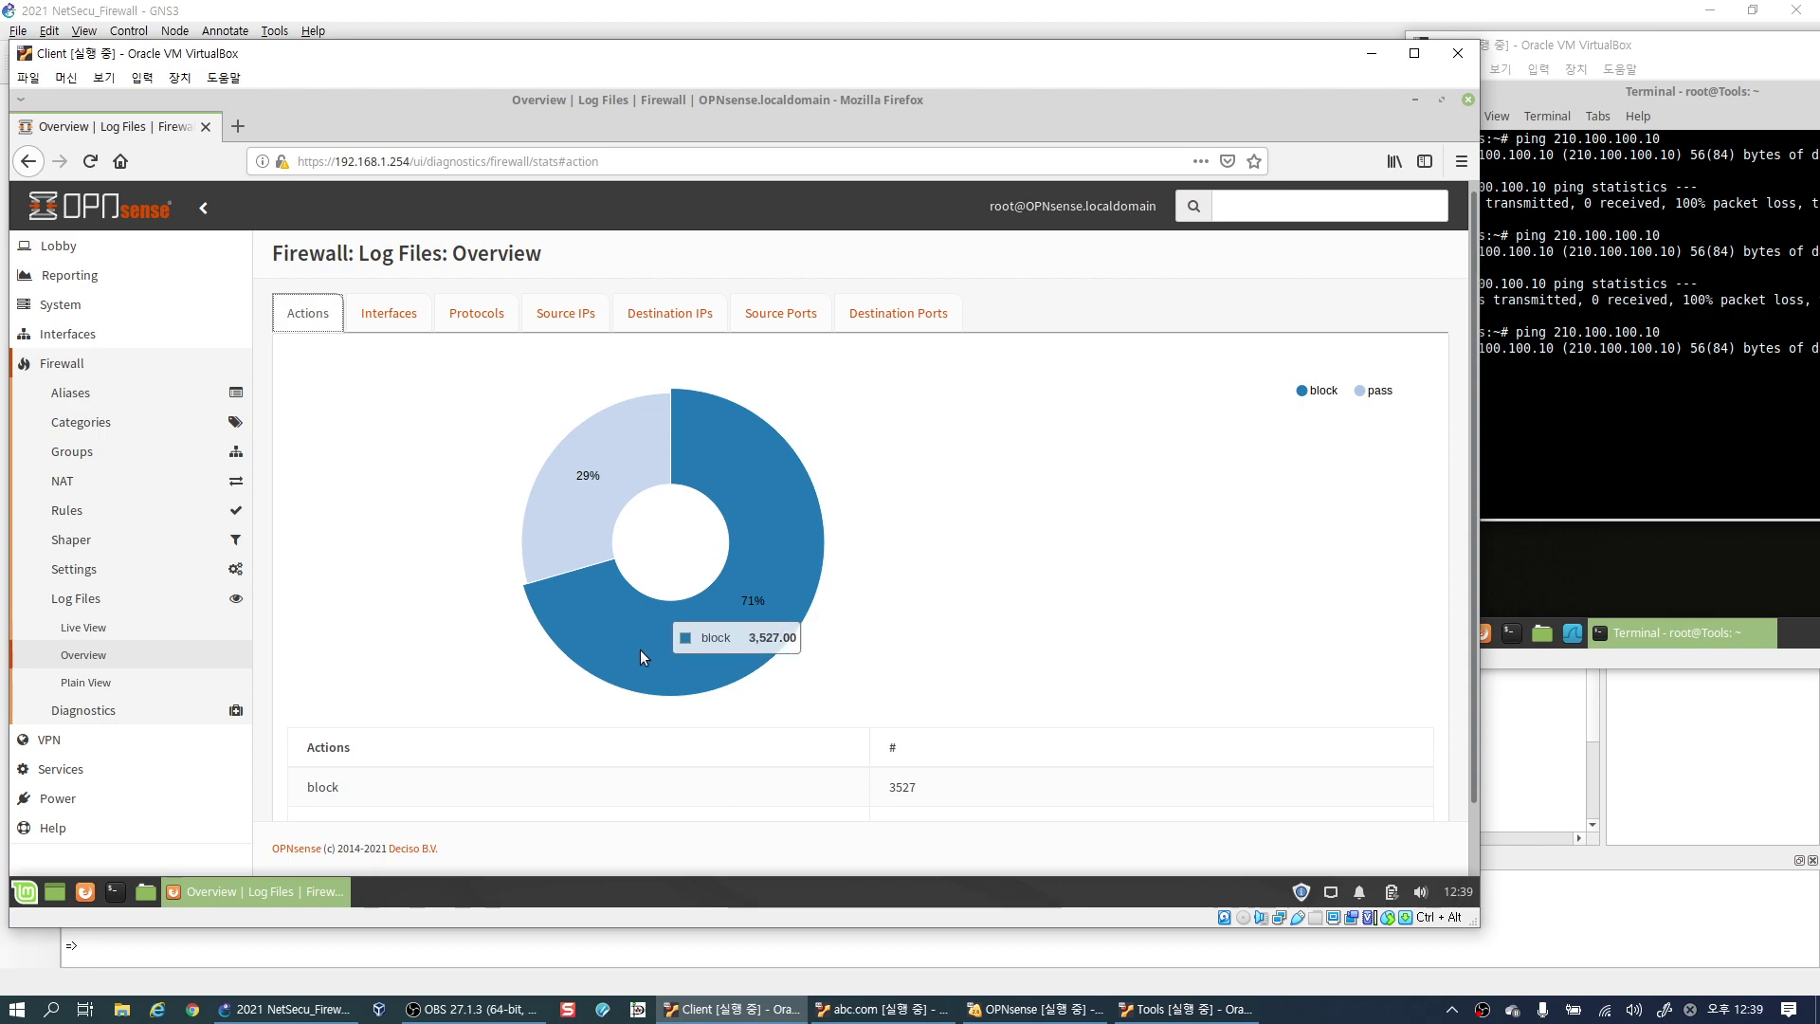
Examine the overview statistics for source and destination ports and IPs, including the table of destination IPs.
click(690, 323)
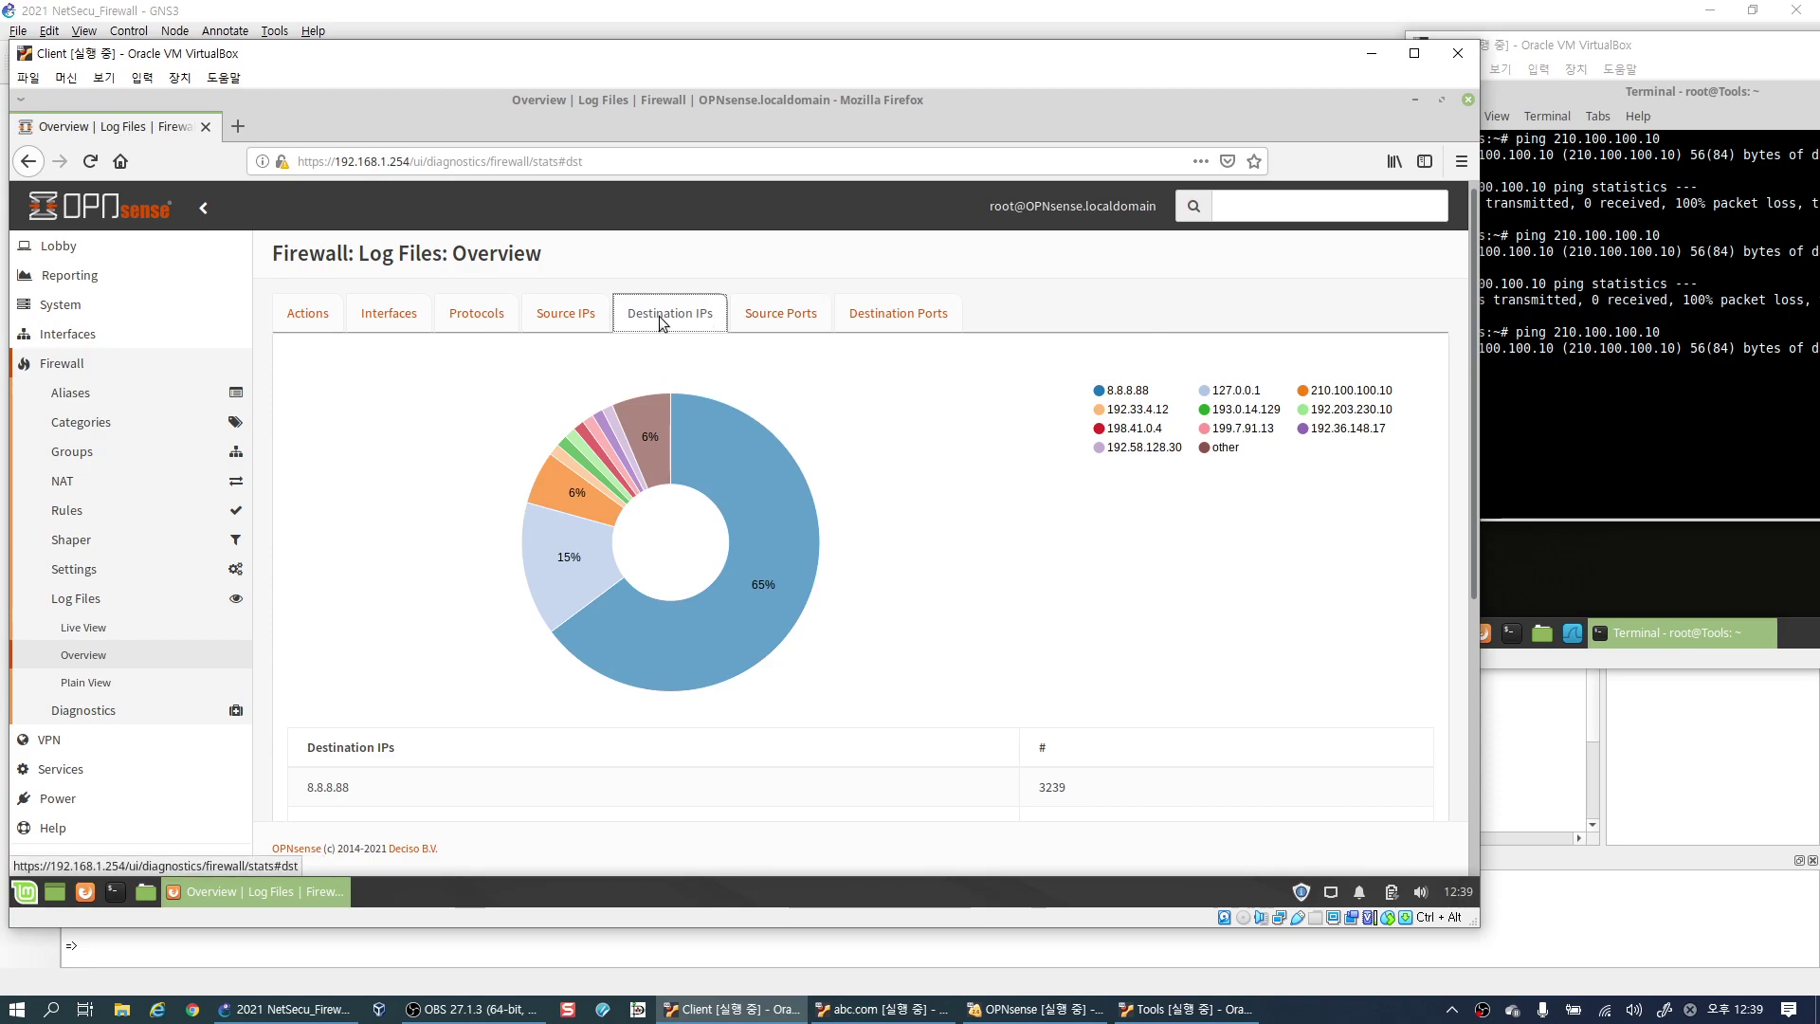
click(775, 317)
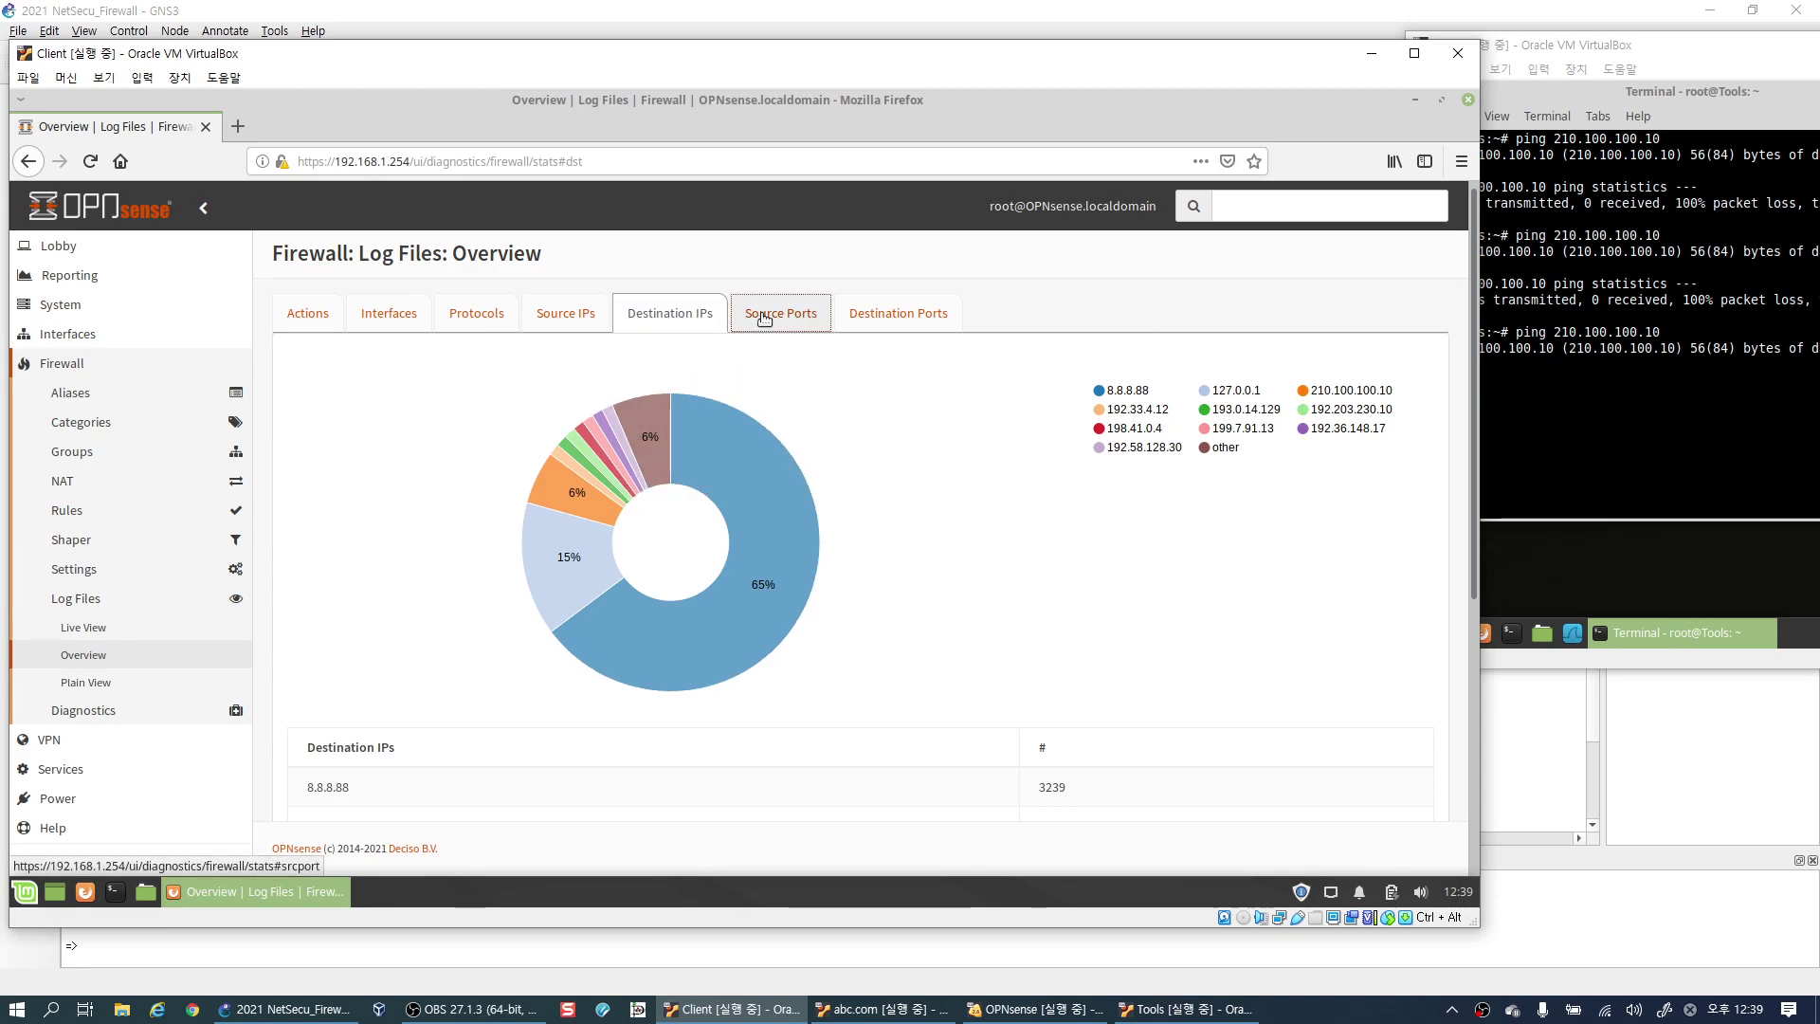
click(896, 316)
click(782, 319)
click(670, 316)
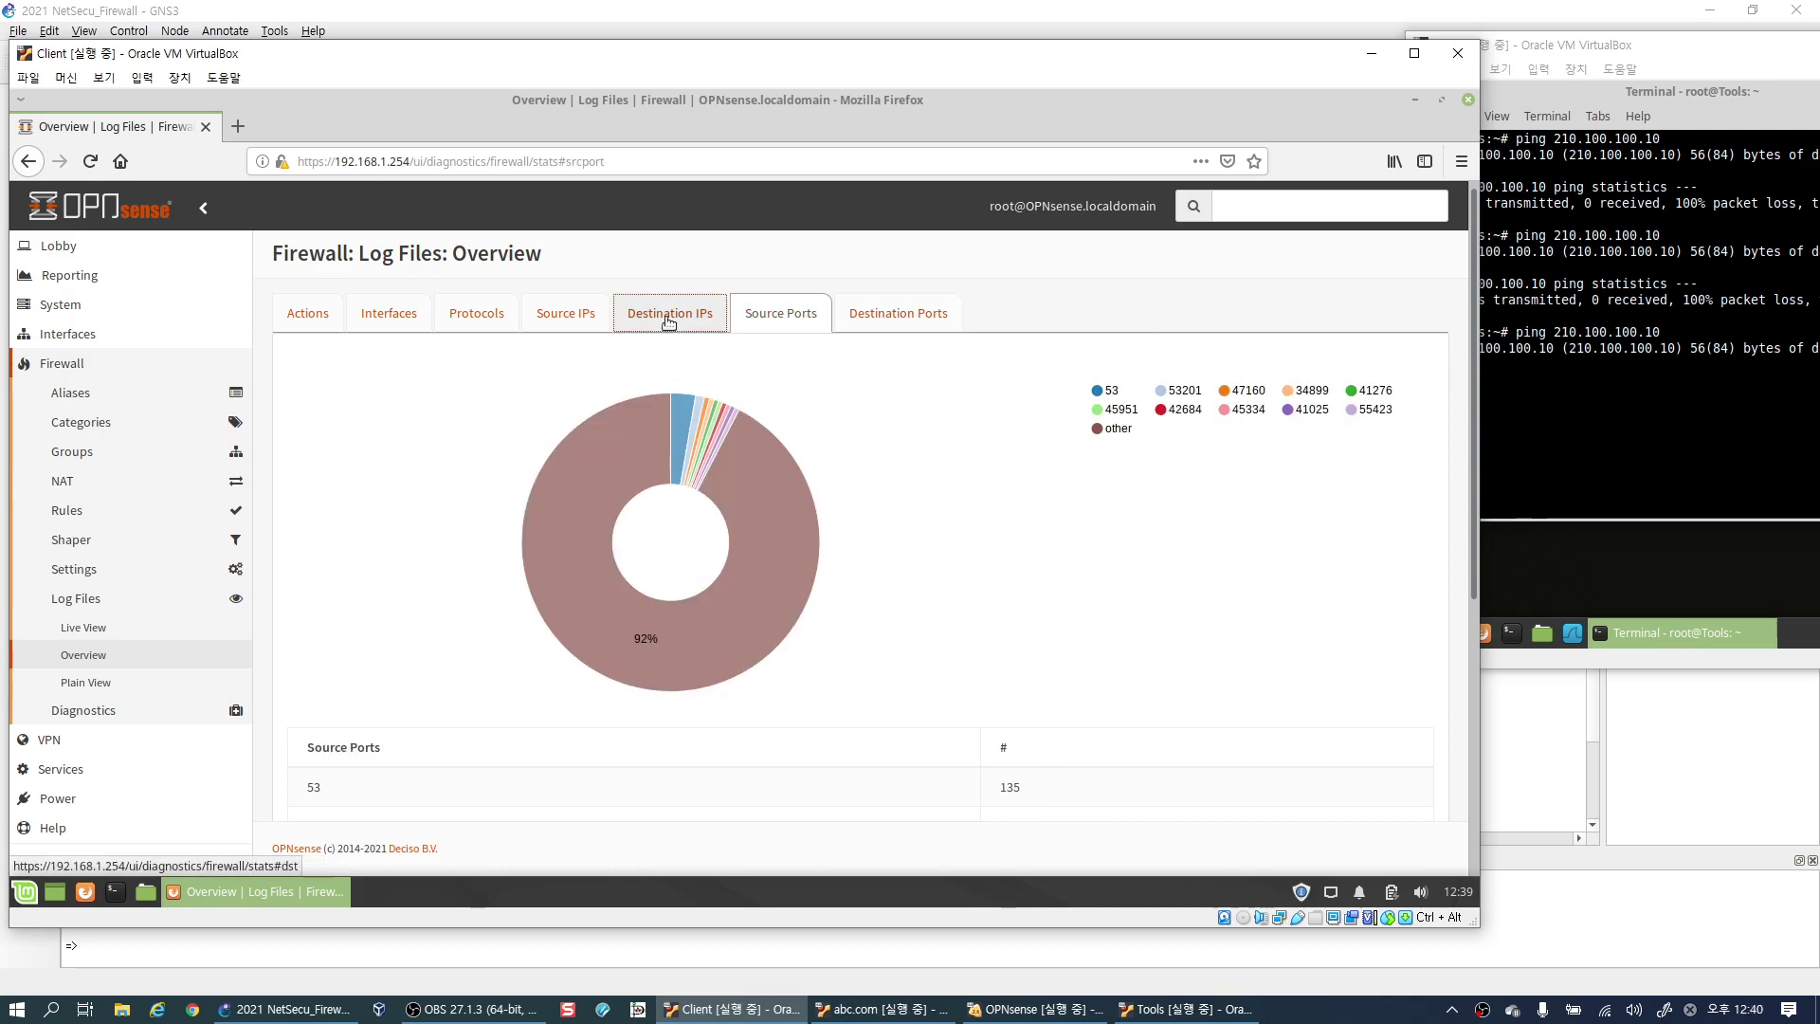
click(587, 321)
click(678, 319)
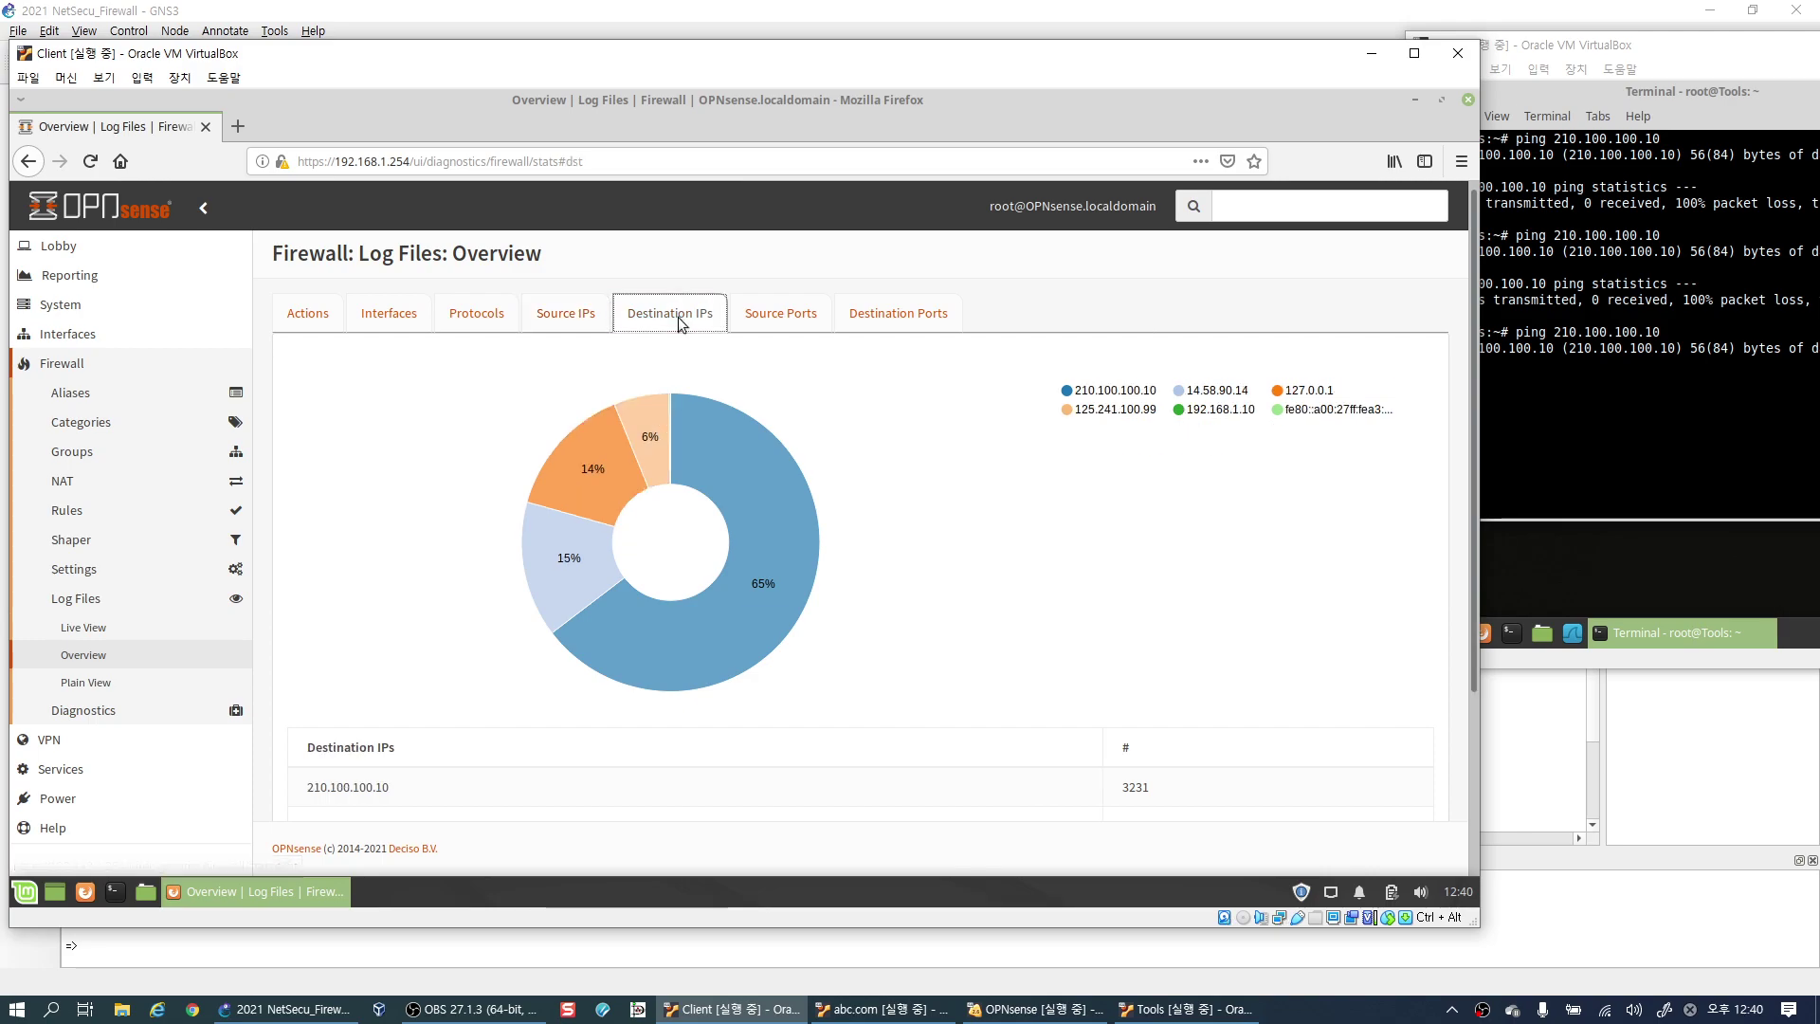
scroll(977, 686, down, 3)
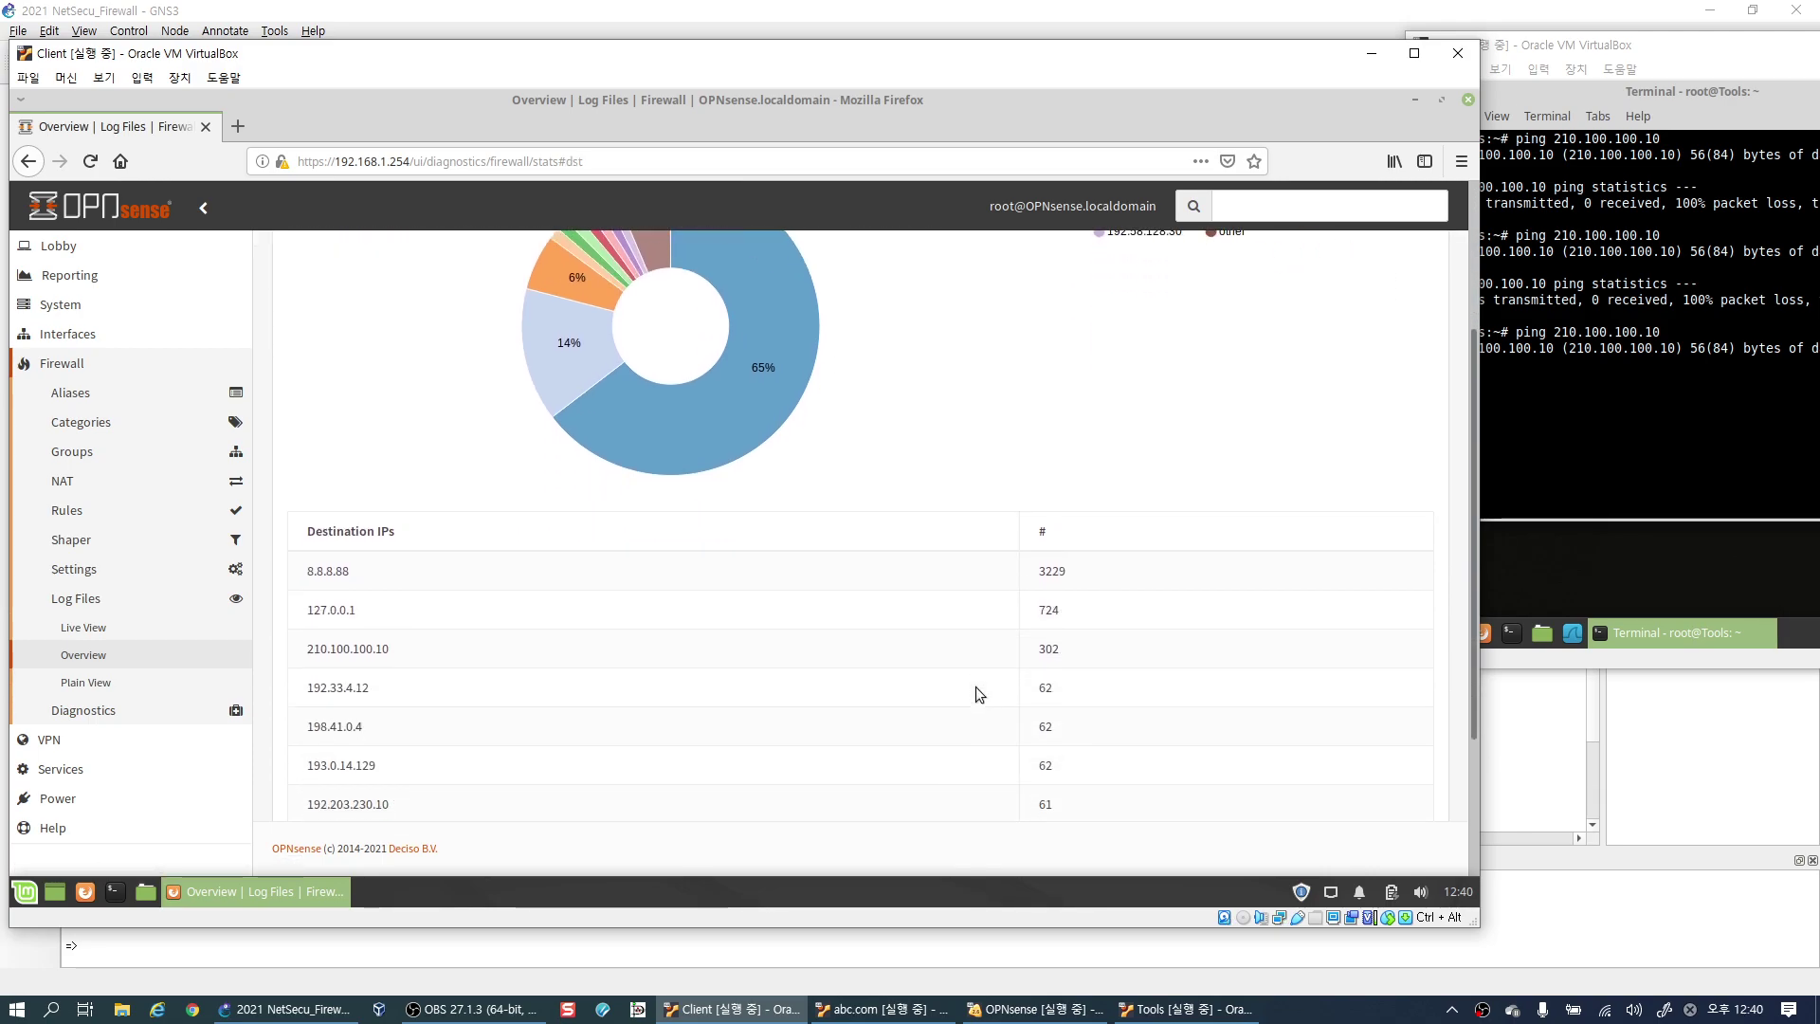
scroll(976, 686, up, 2)
scroll(962, 681, up, 1)
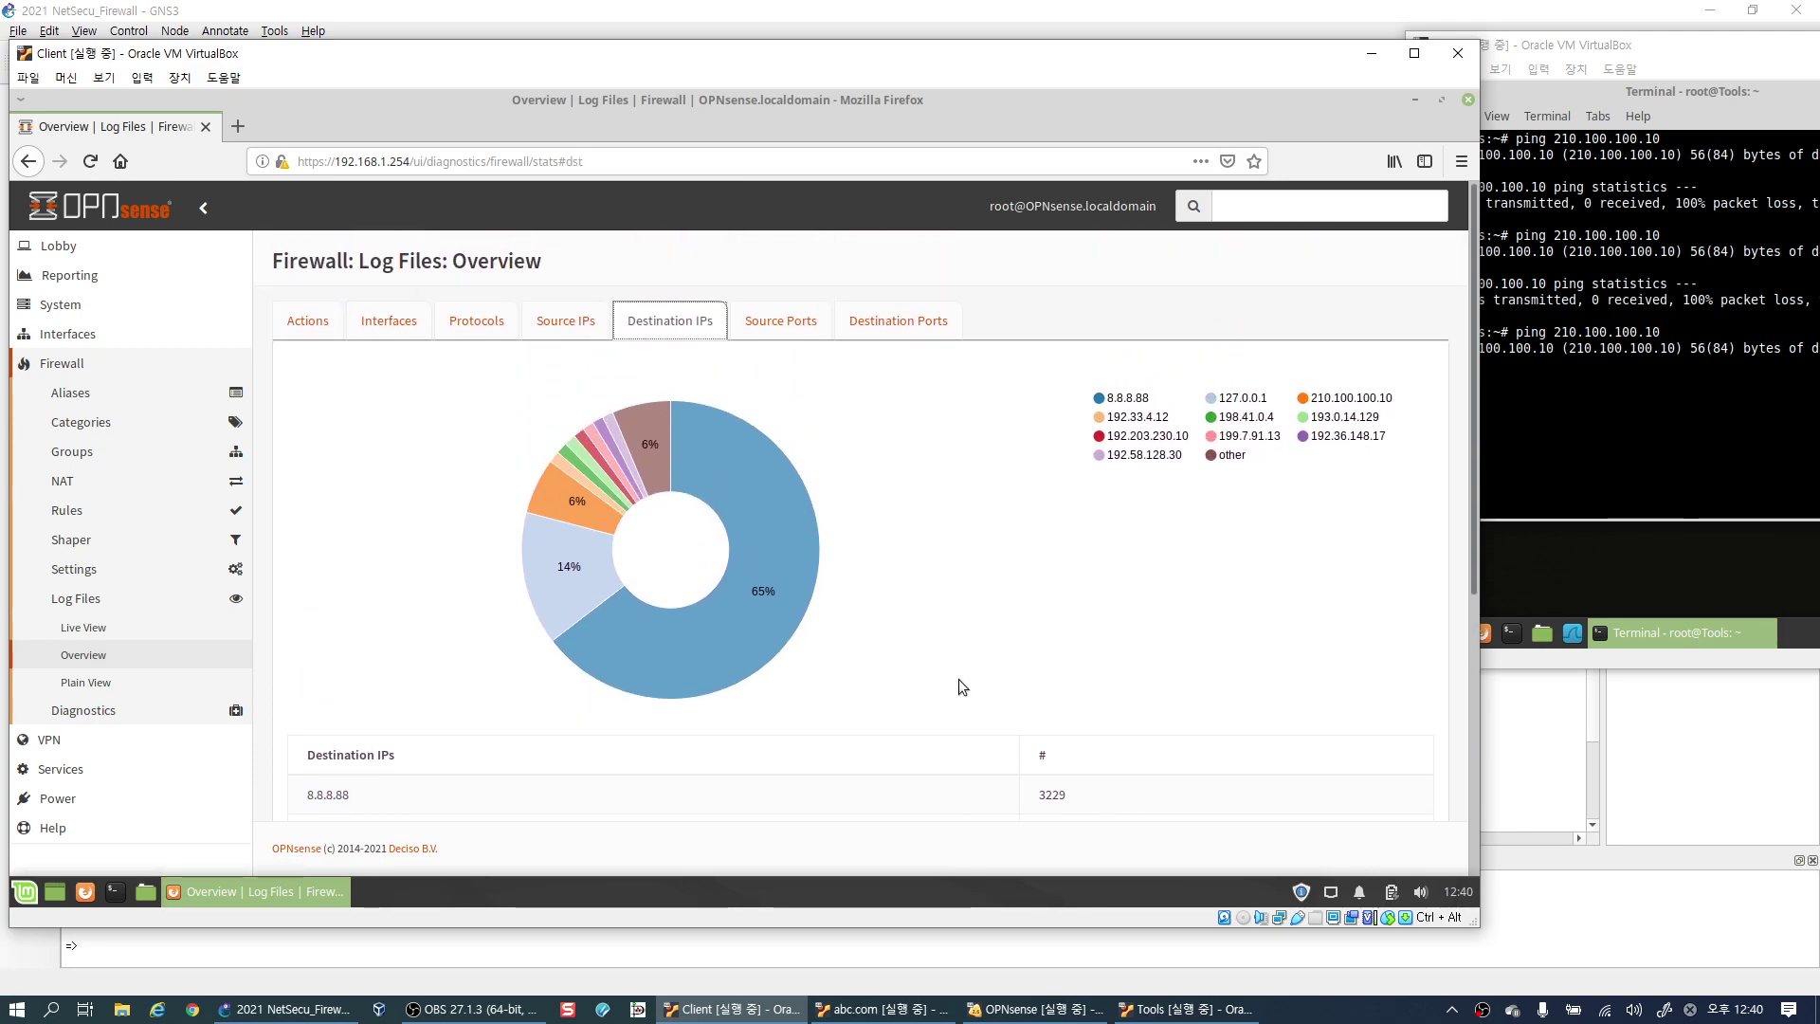